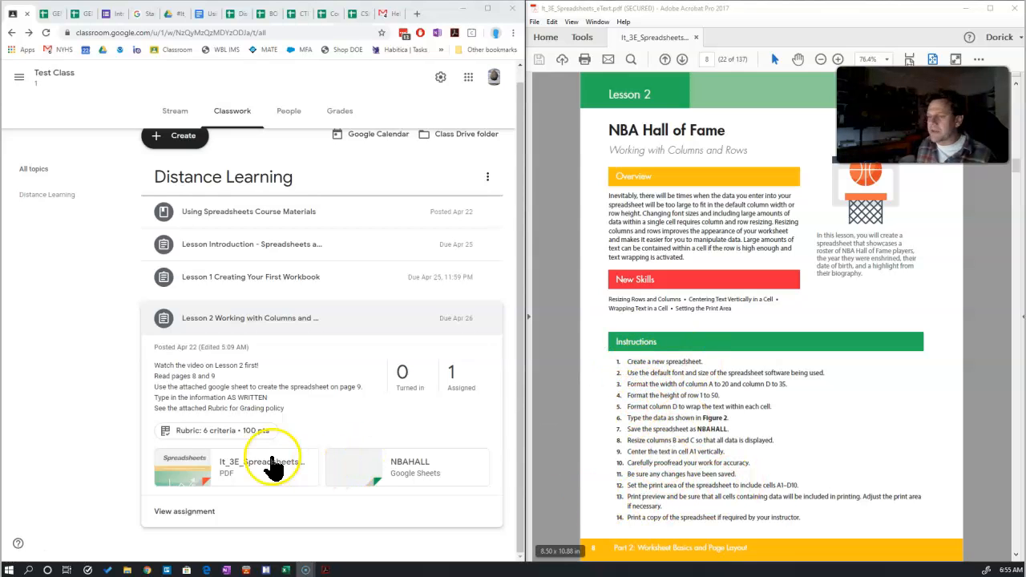
left_click(241, 435)
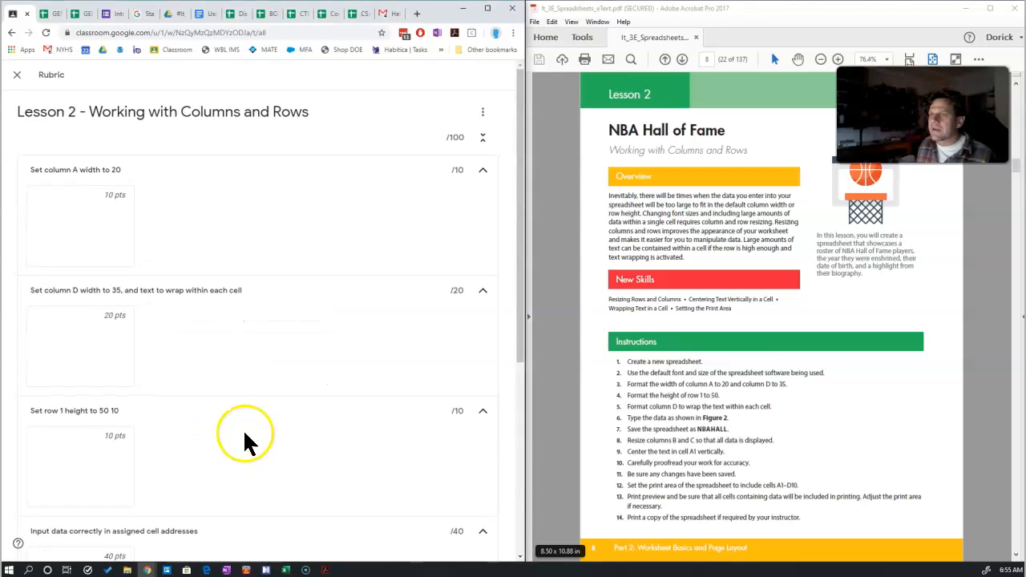
scroll(314, 251, "down", 1)
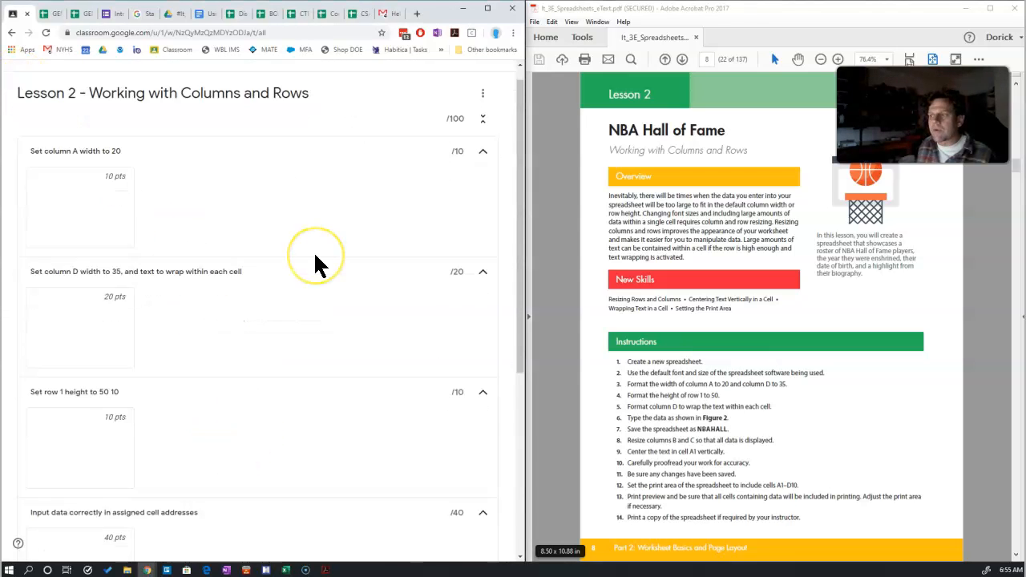
scroll(314, 251, "down", 4)
scroll(298, 365, "up", 5)
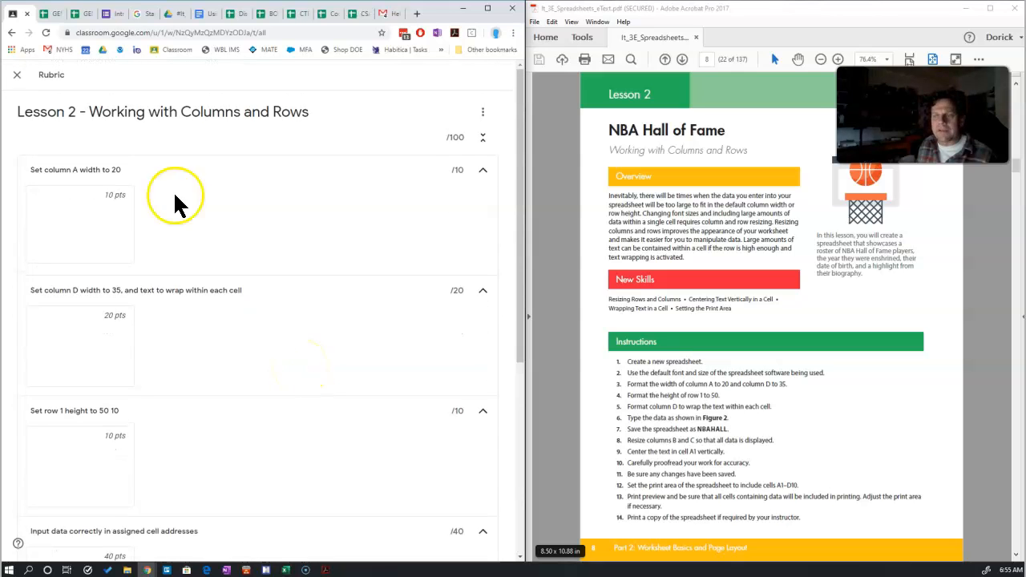
scroll(275, 240, "down", 4)
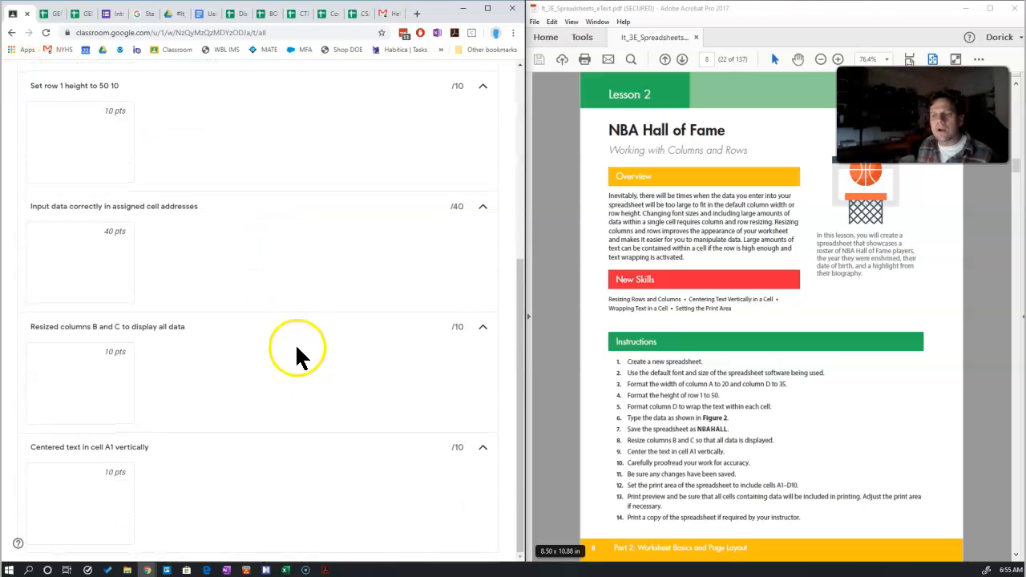
scroll(295, 343, "up", 5)
left_click(17, 74)
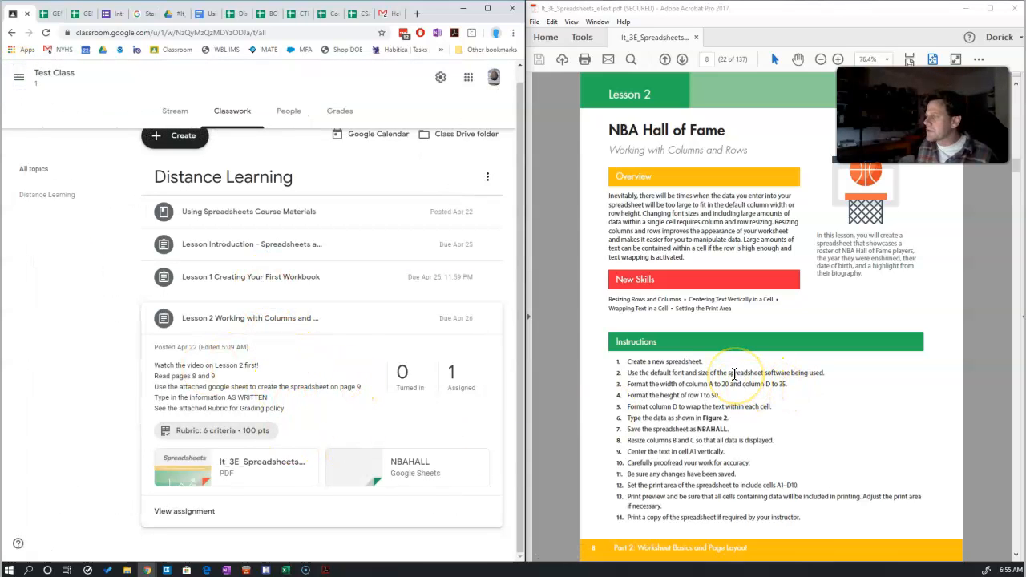
Step: Scroll to page 9's Figure 2 and highlight parts of three players' biography notes
scroll(734, 374, "down", 3)
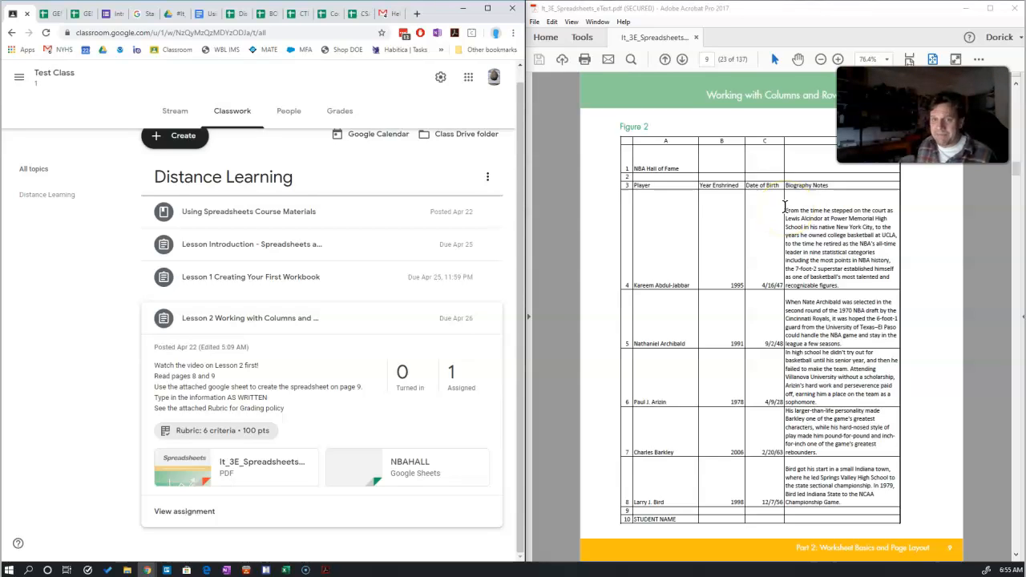
left_click_drag(786, 209, 871, 275)
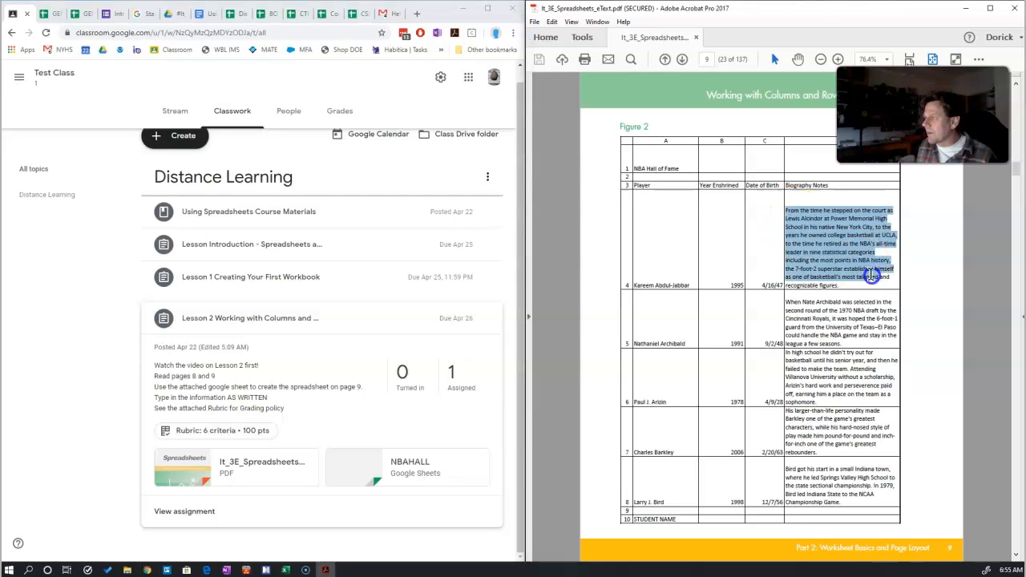
left_click_drag(816, 302, 821, 310)
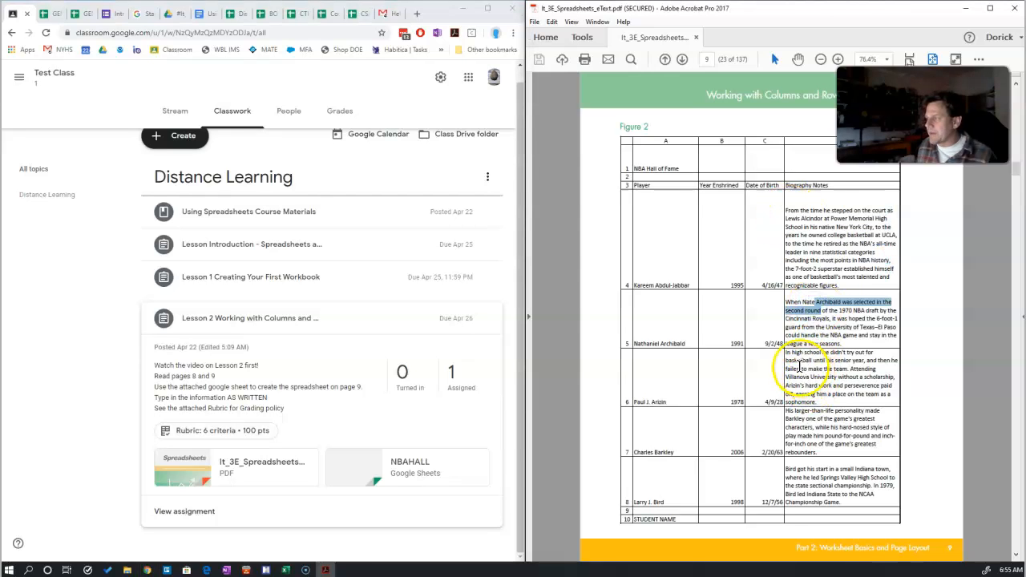
left_click_drag(800, 367, 845, 394)
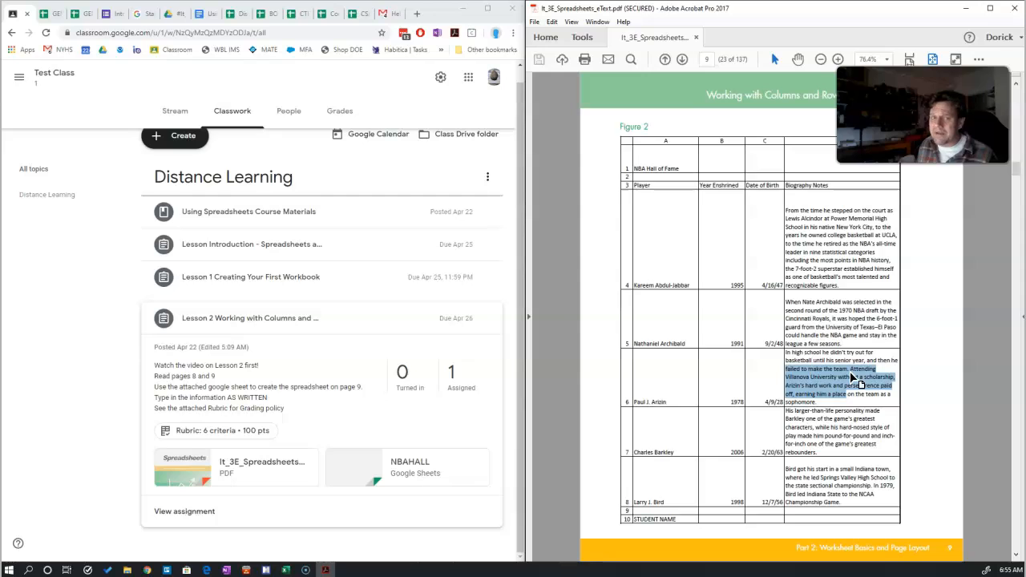
left_click(826, 312)
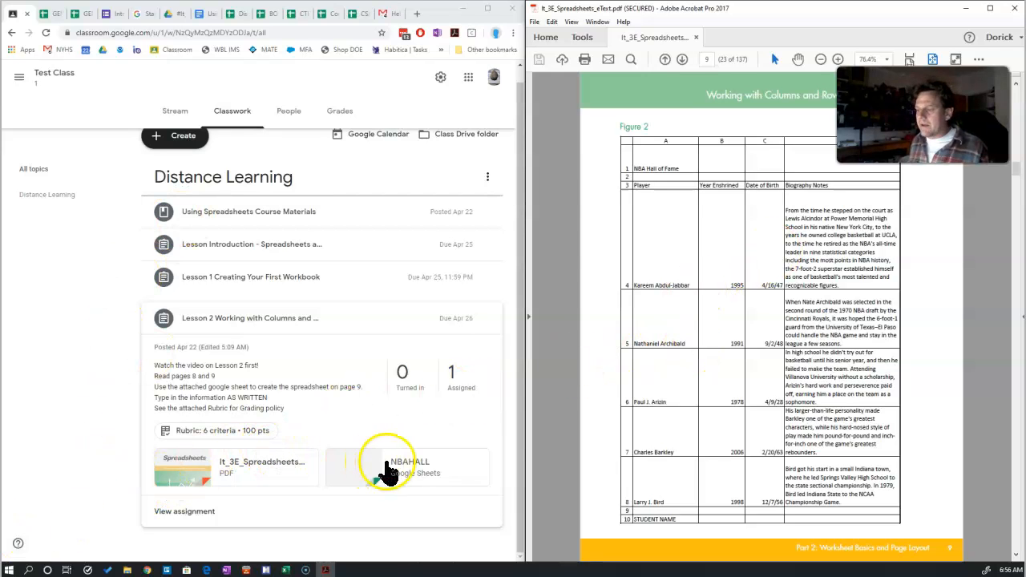
Step: Open the NBAHALL attachment and use File > Make a copy to create 'NBAHALL Demo'
left_click(428, 467)
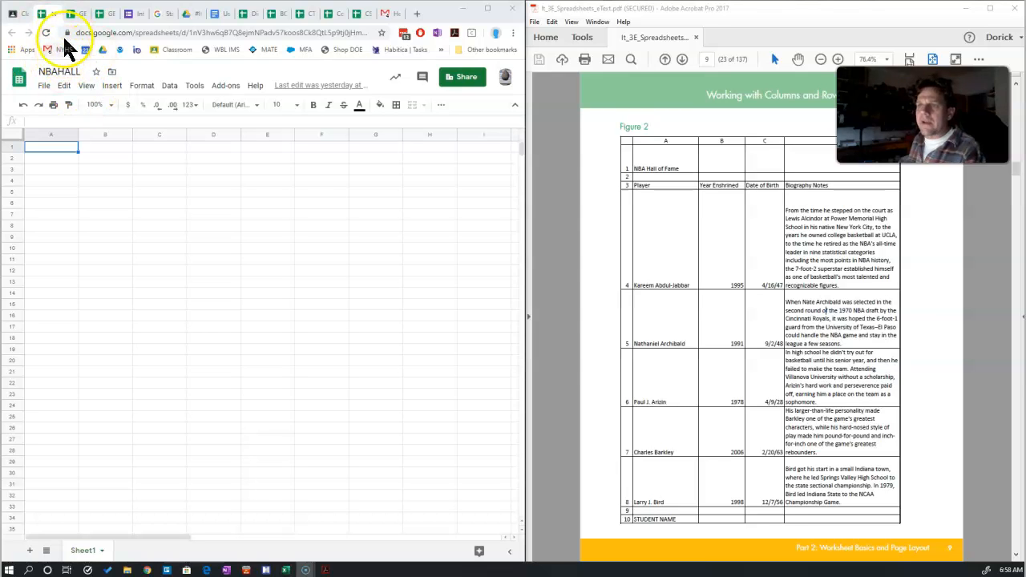
left_click(43, 87)
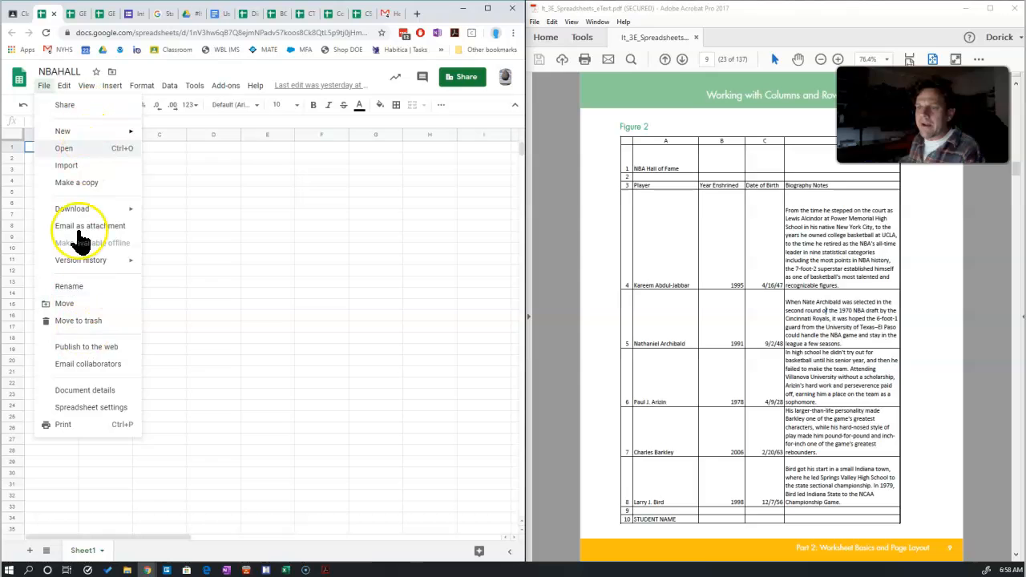
mouse_move(85, 266)
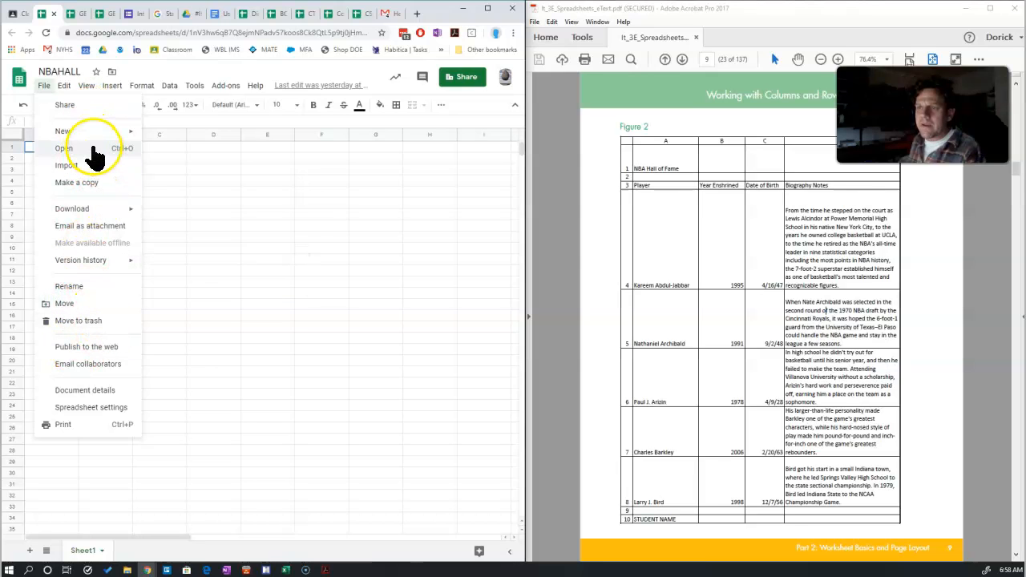
left_click(84, 183)
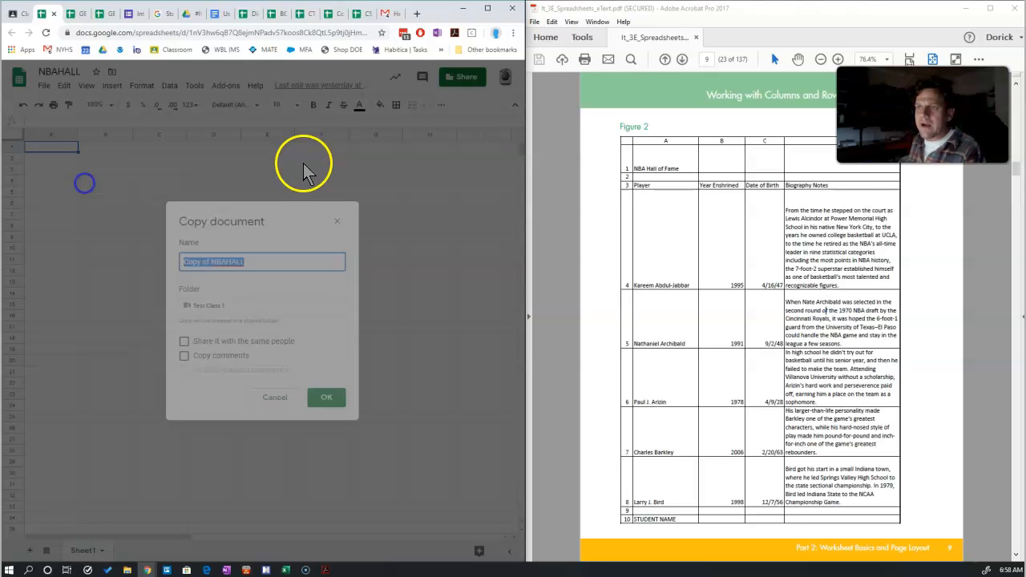
left_click(213, 265)
key("BackSpace")
key("BackSpace")
key("BackSpace")
key("BackSpace")
key("BackSpace")
key("BackSpace")
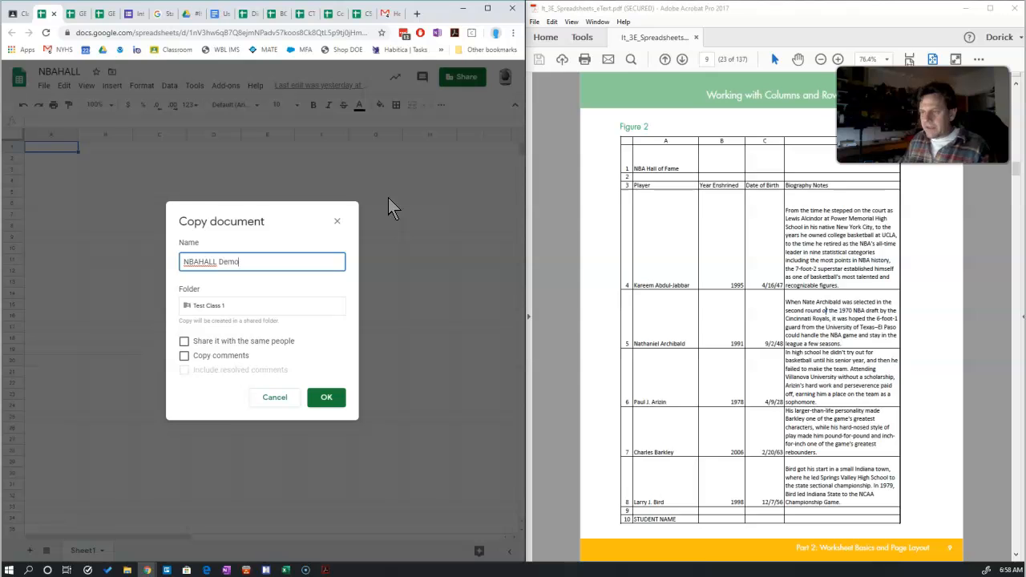
left_click(326, 396)
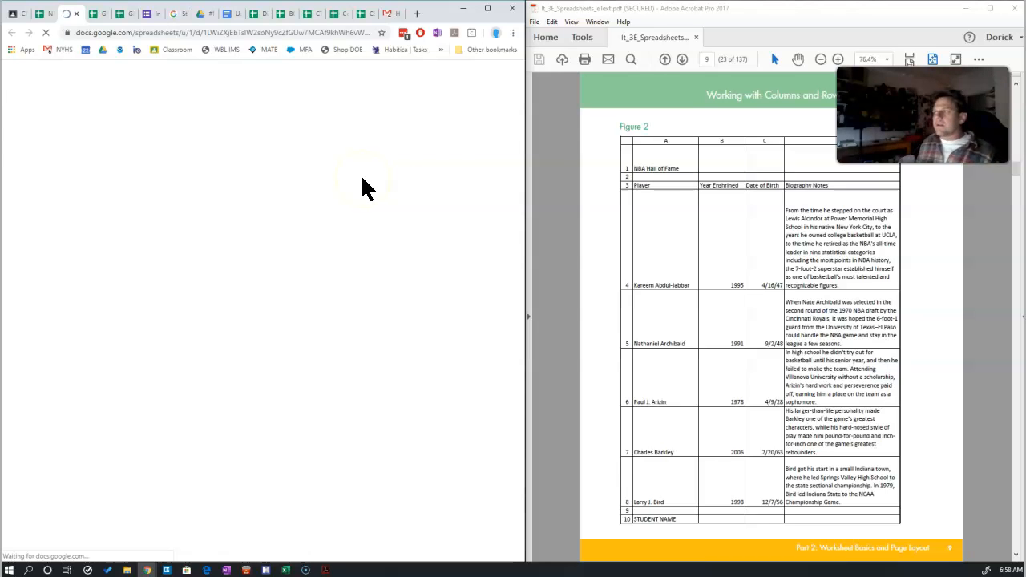
Step: Read the lesson PDF, highlighting step 3's column-width instruction while the copy loads
left_click(681, 214)
scroll(681, 210, "up", 2)
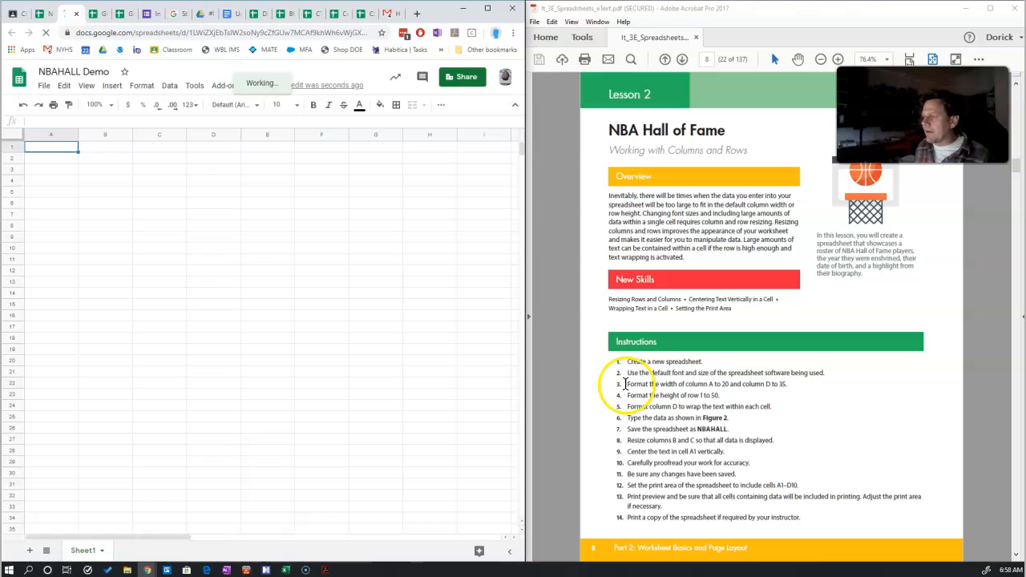
left_click(626, 384)
left_click_drag(626, 384, 781, 384)
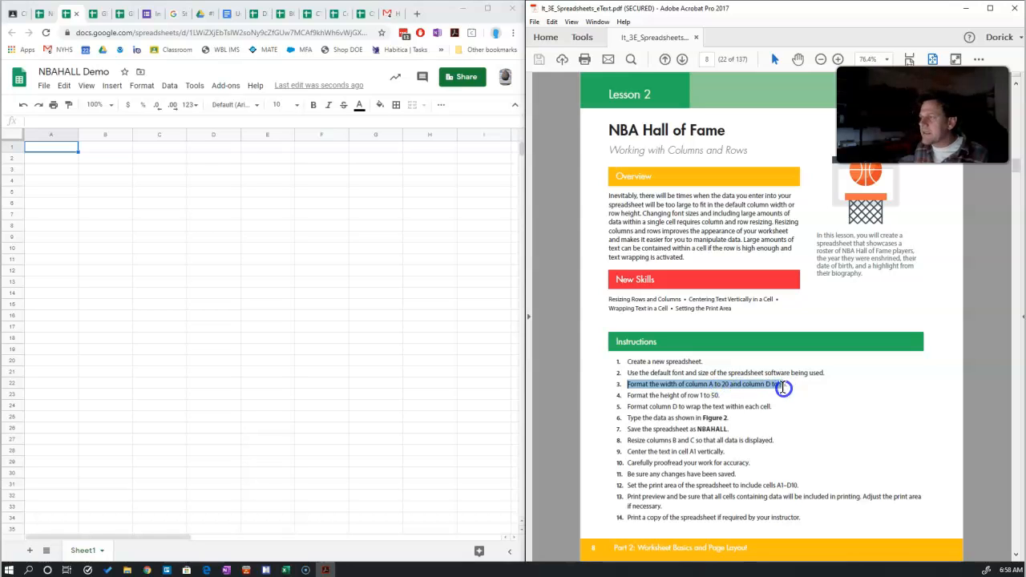
left_click(733, 324)
scroll(732, 327, "down", 3)
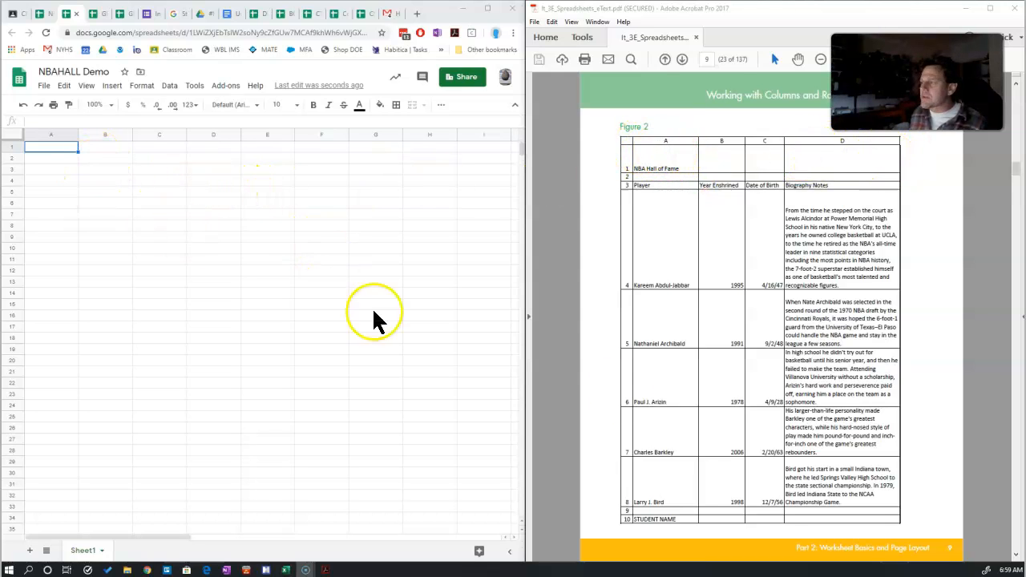
scroll(725, 286, "up", 2)
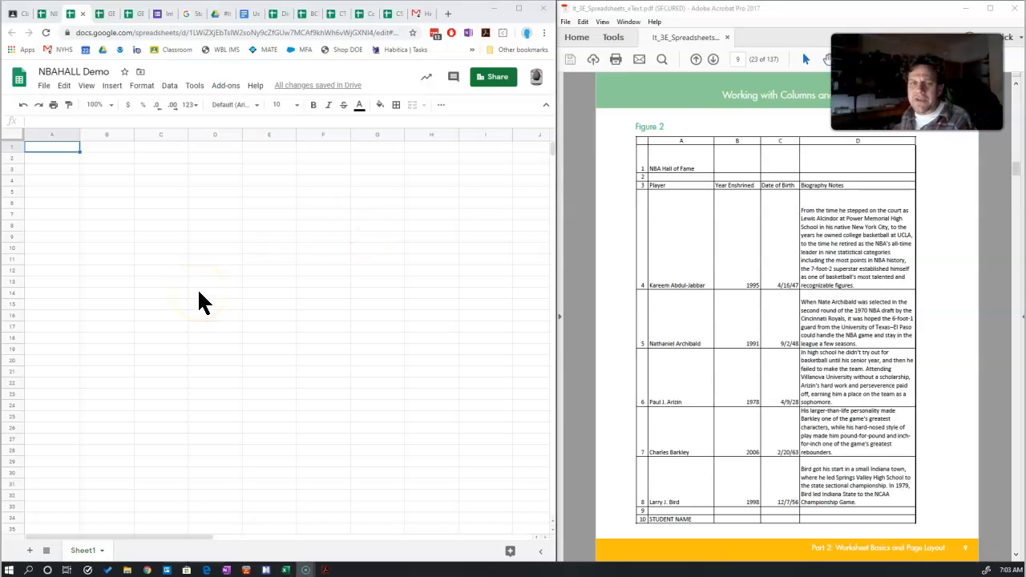
scroll(719, 269, "up", 2)
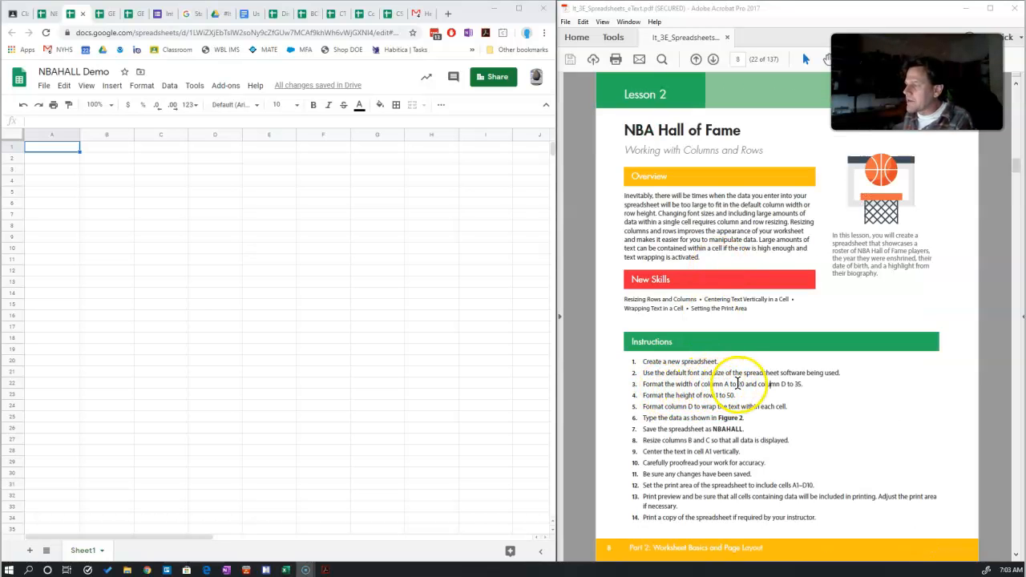
Step: Widen column A of NBAHALL Demo, then bring the Lesson 1 SOURCE workbook over the sheet
double_click(740, 384)
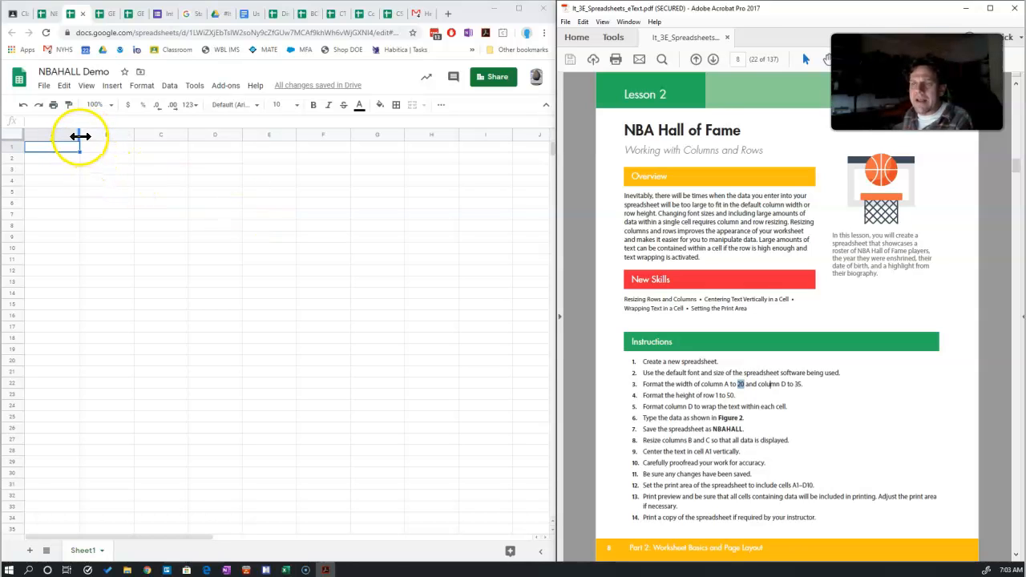
left_click_drag(81, 135, 80, 136)
mouse_move(79, 137)
left_mouse_down()
mouse_move(95, 133)
mouse_move(79, 138)
left_mouse_up()
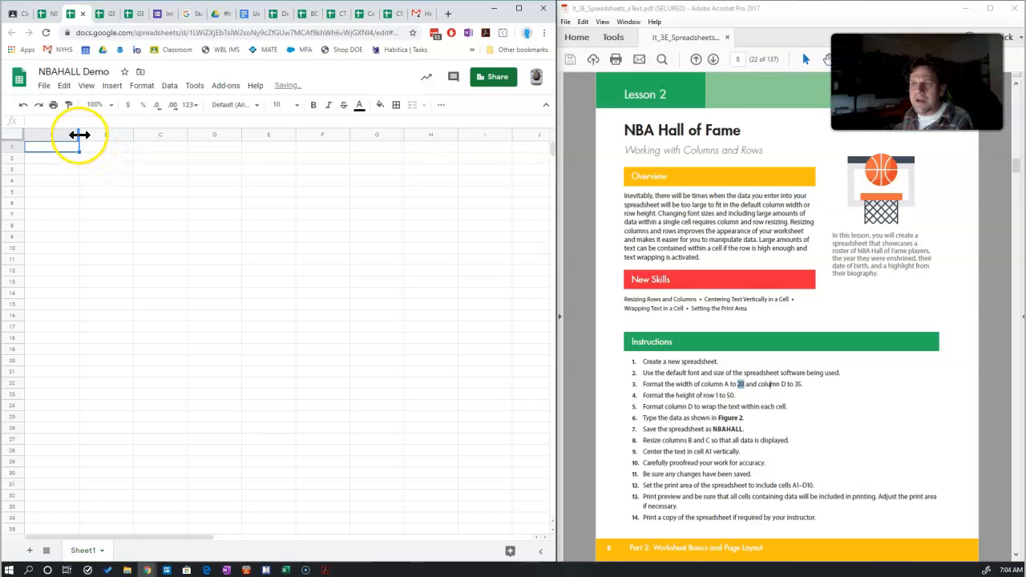
left_click_drag(79, 135, 118, 135)
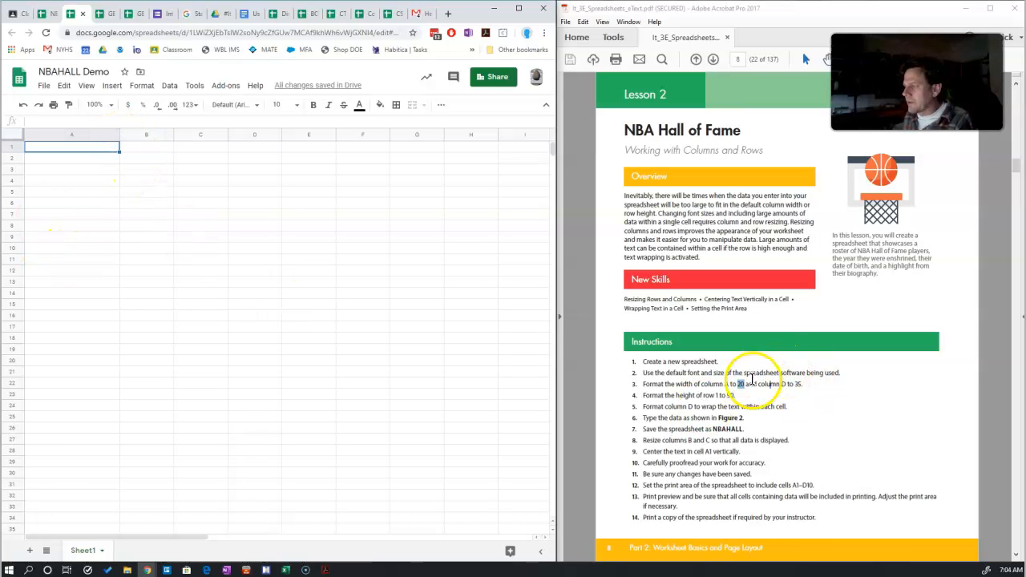
left_click(744, 385)
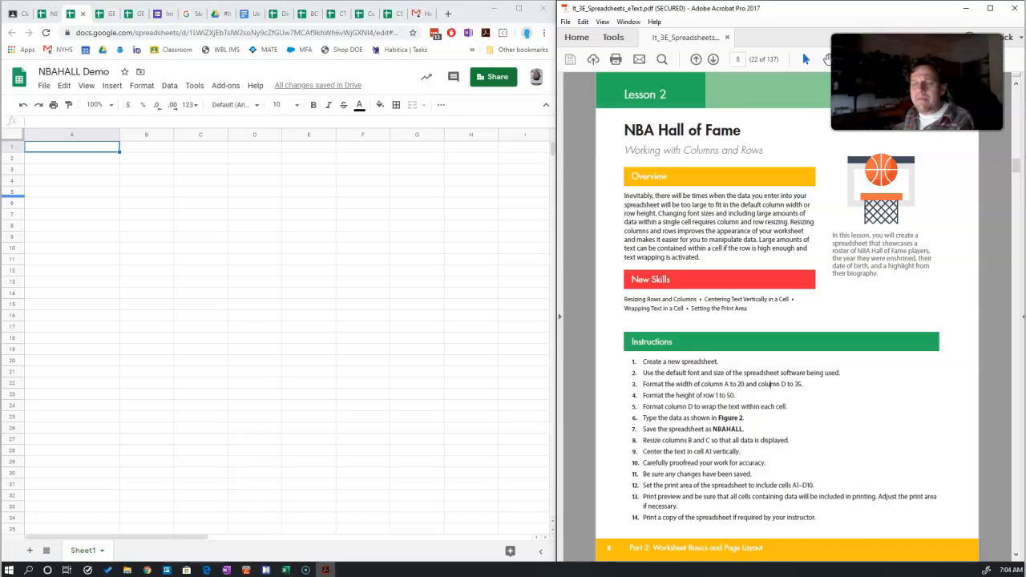
left_click_drag(0, 63, 393, 65)
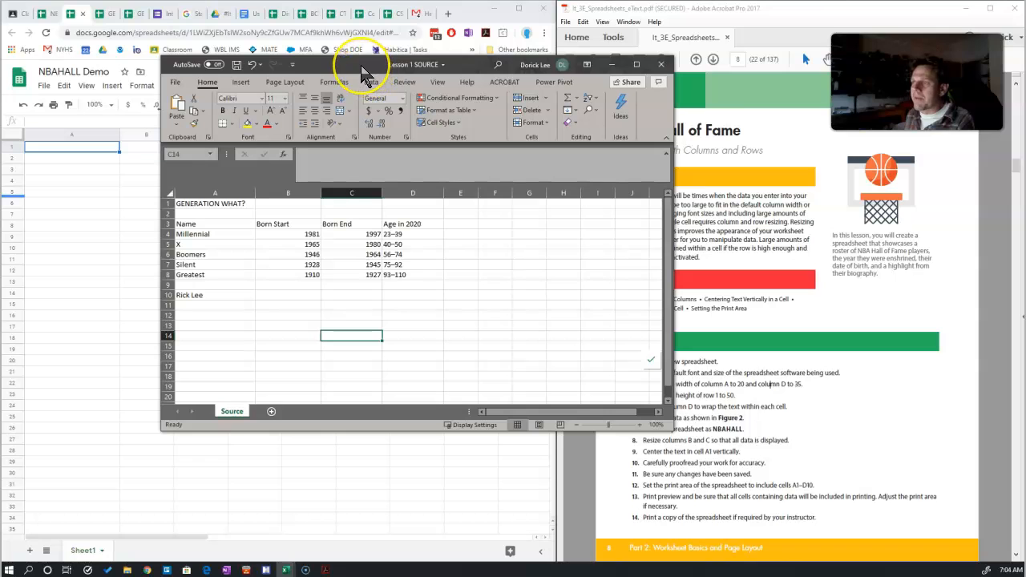
Step: Move the Excel window aside and widen column D (Age in 2020) to 20.00
left_click_drag(358, 68, 497, 114)
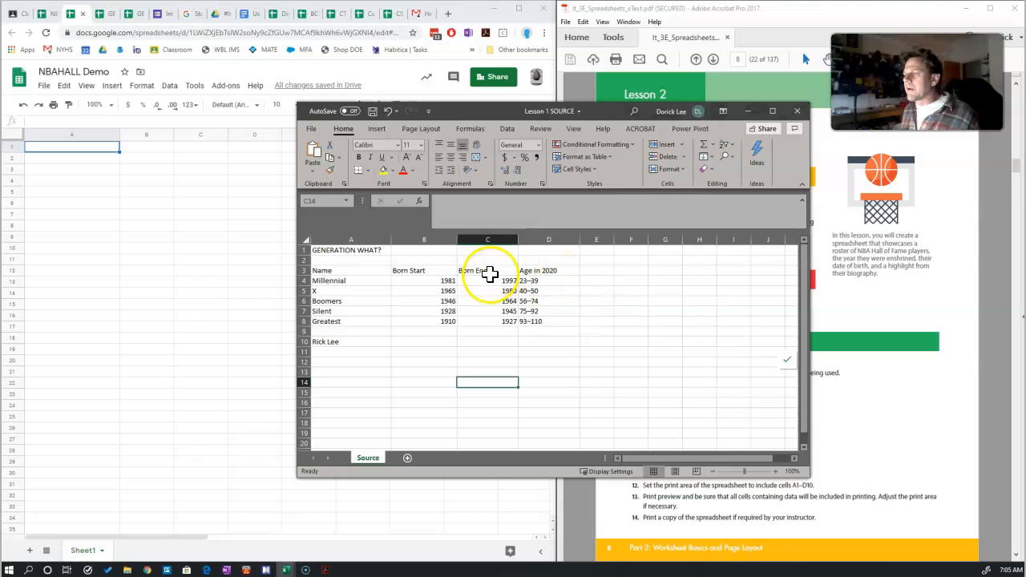
left_click(425, 239)
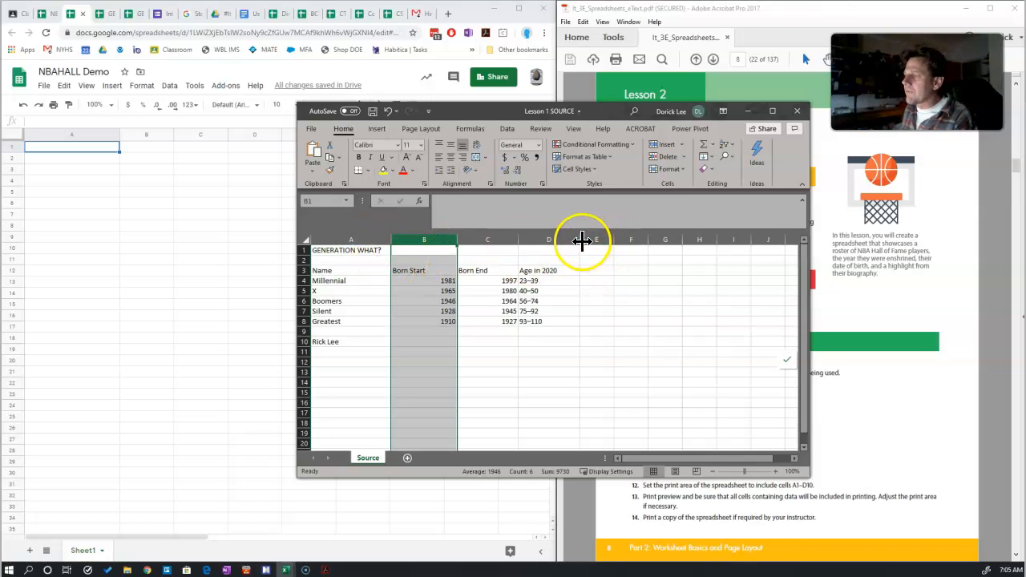
mouse_move(581, 241)
left_mouse_down()
mouse_move(570, 243)
mouse_move(600, 242)
left_mouse_up()
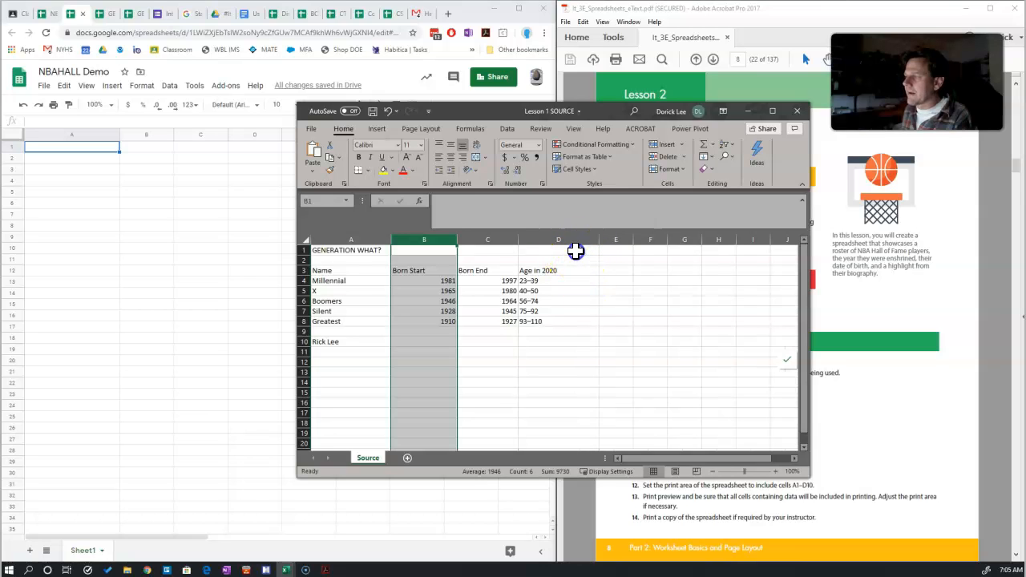
left_click(575, 253)
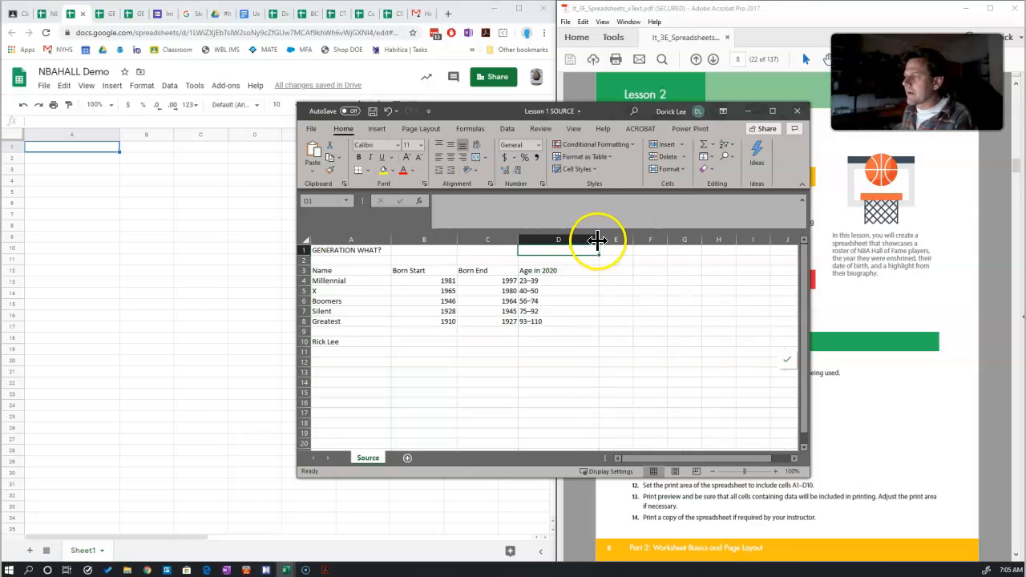
Step: Narrow column A of NBAHALL Demo slightly
left_click(70, 156)
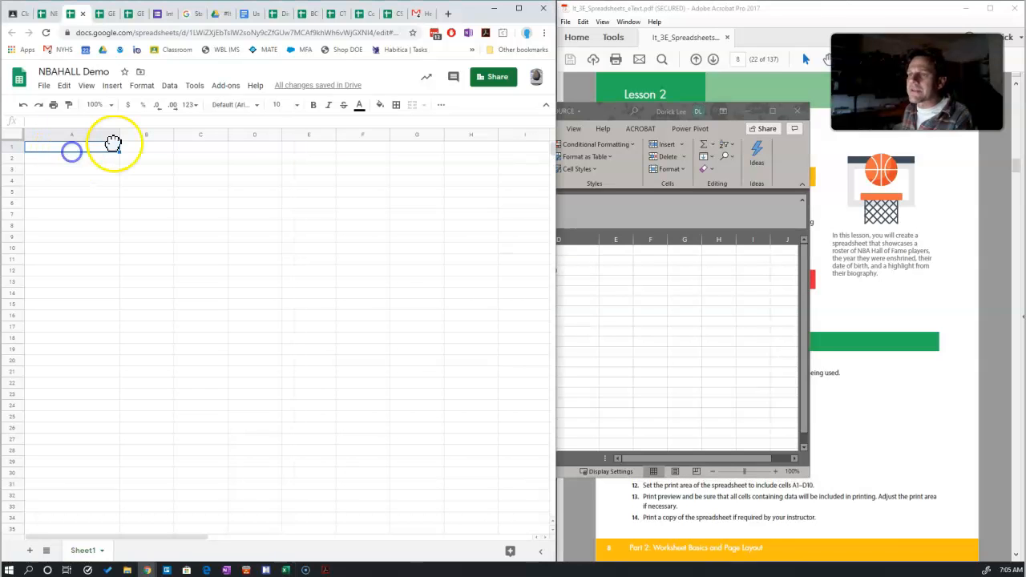
left_click_drag(115, 139, 114, 138)
left_click(137, 149)
left_click(128, 168)
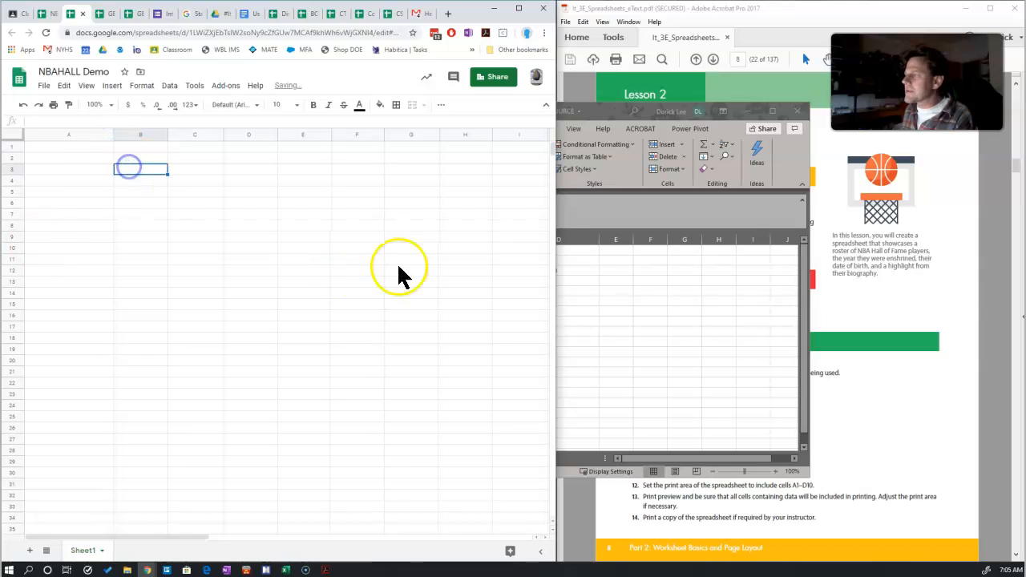
Step: Show Figure 2's NBA Hall of Fame table in Acrobat and compare it with the sheet
left_click(877, 343)
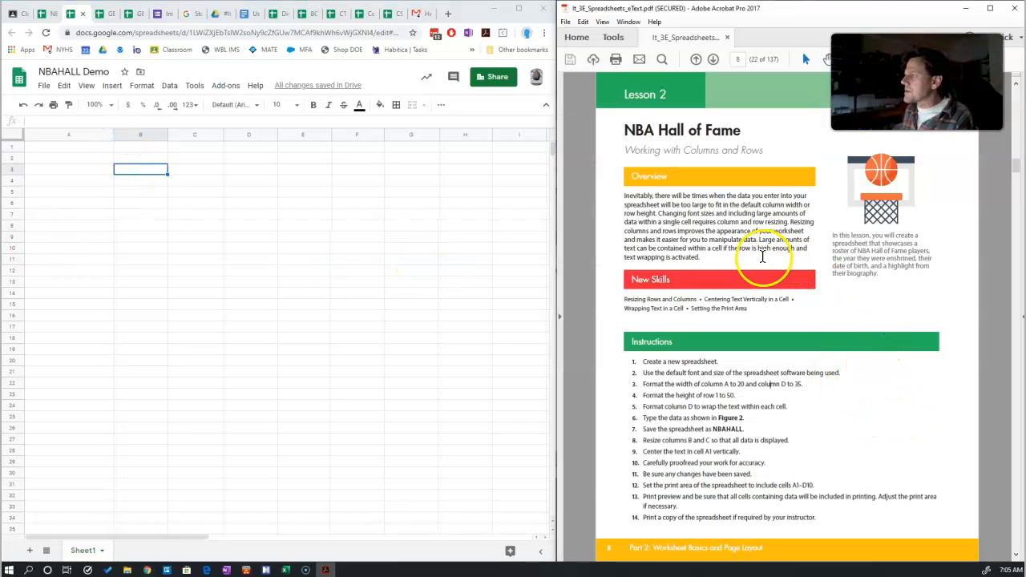
scroll(853, 257, "down", 2)
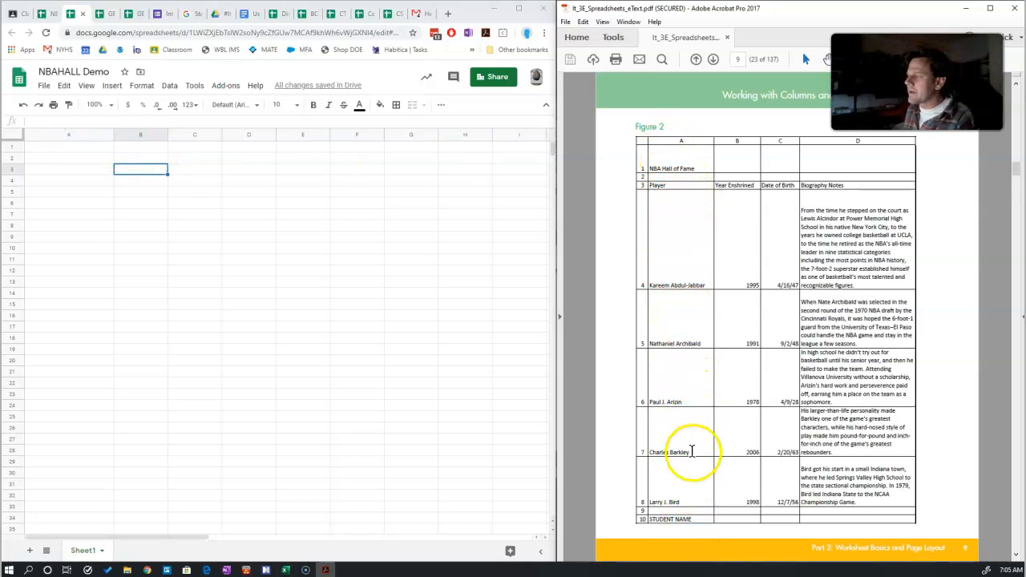
left_click_drag(649, 168, 670, 170)
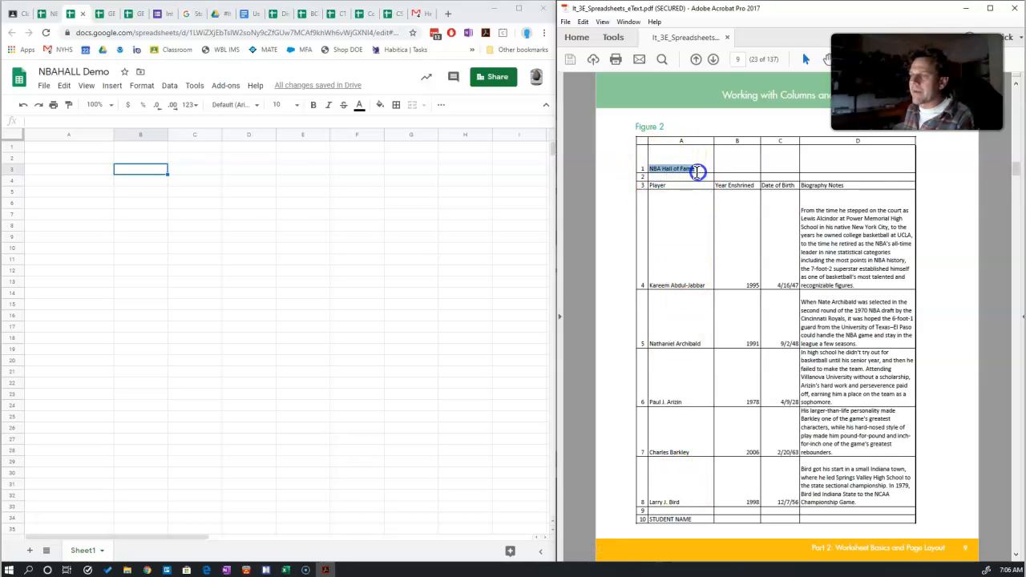
left_click(88, 157)
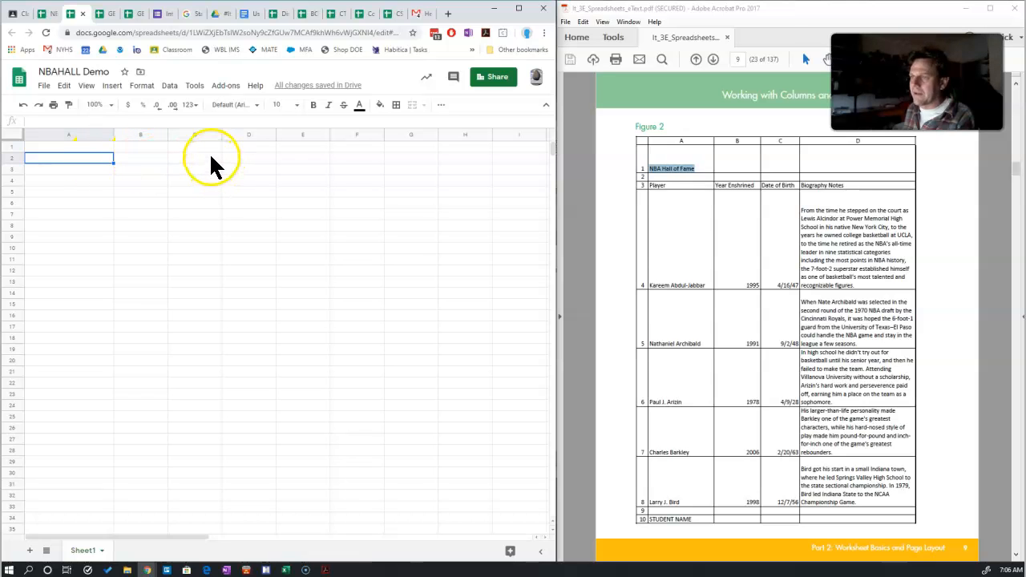
left_click(210, 157)
left_click(96, 158)
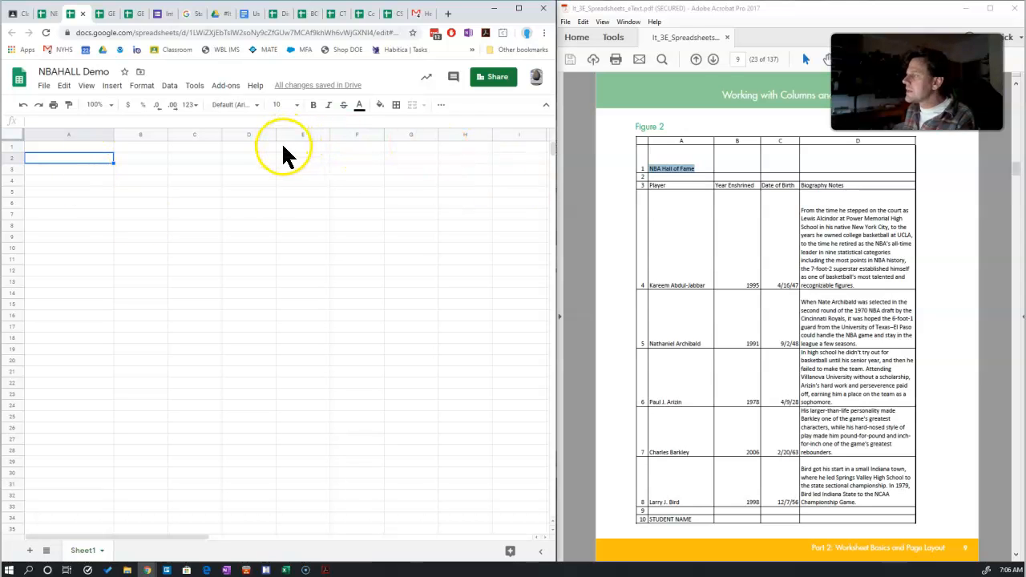
scroll(724, 228, "up", 1)
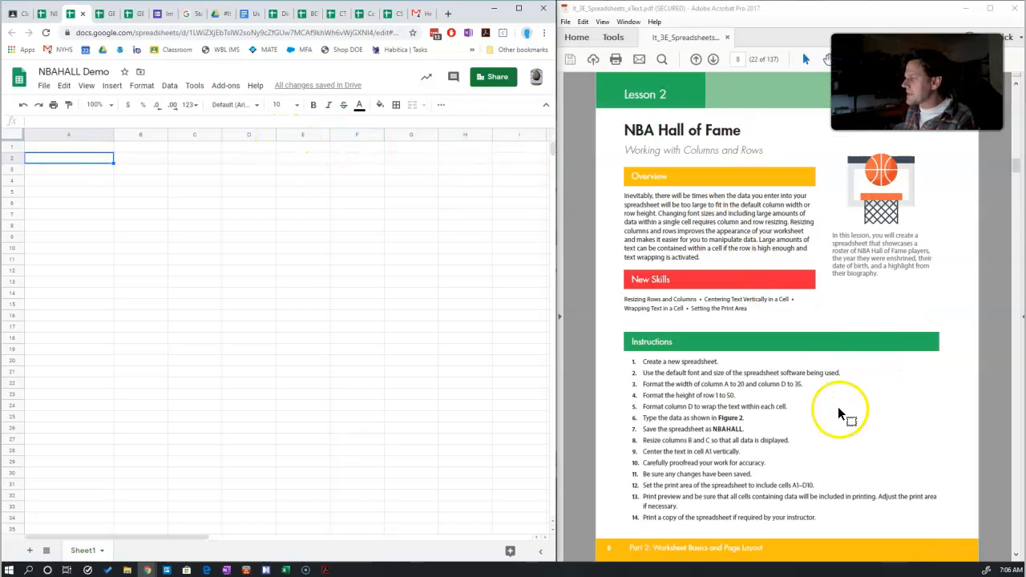
left_click(803, 380)
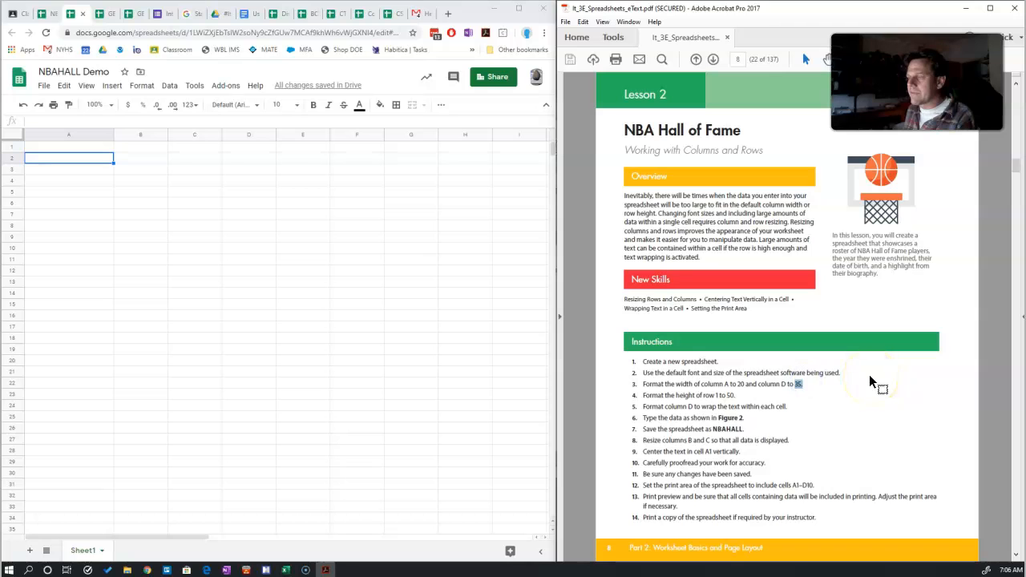
scroll(721, 241, "down", 1)
scroll(721, 240, "up", 1)
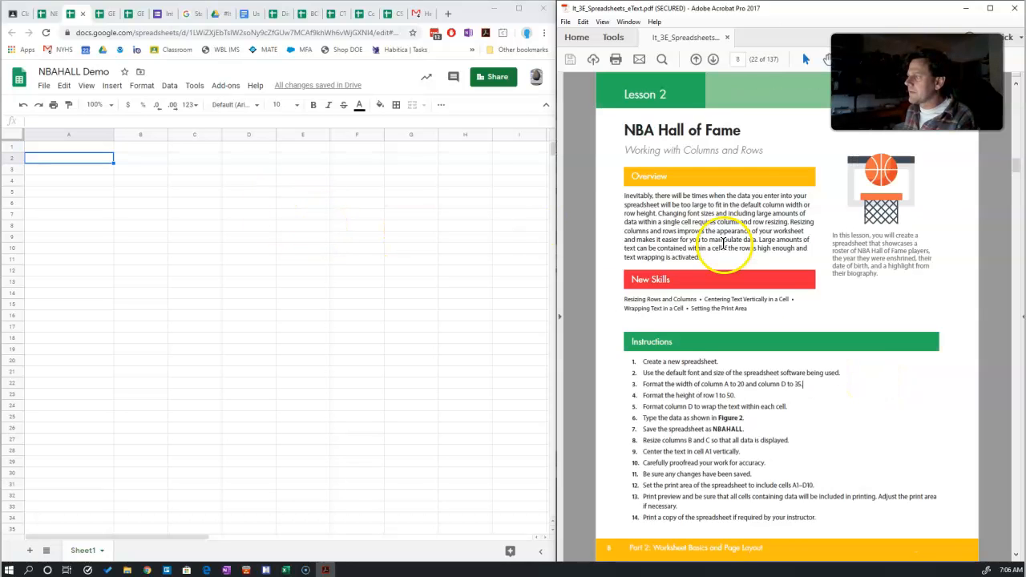
scroll(722, 240, "down", 1)
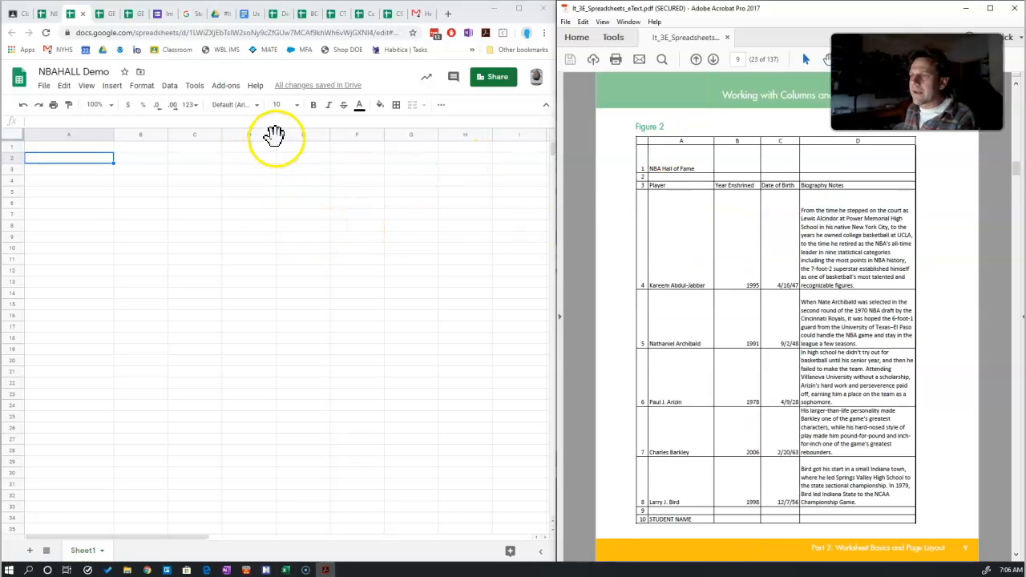
Step: Make column D far wider than the others, checking it against Figure 2
left_click_drag(275, 137, 352, 137)
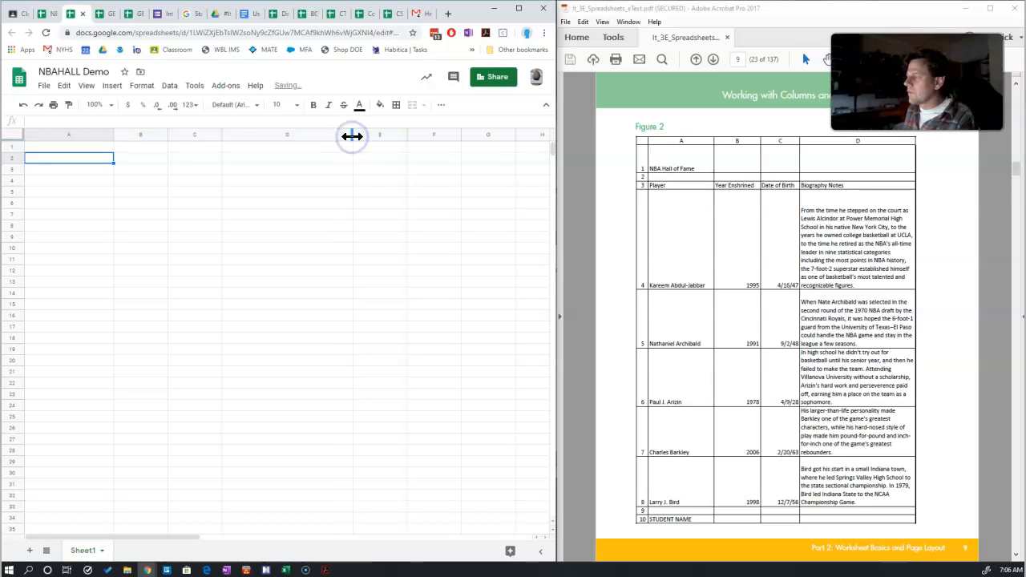
left_click(875, 160)
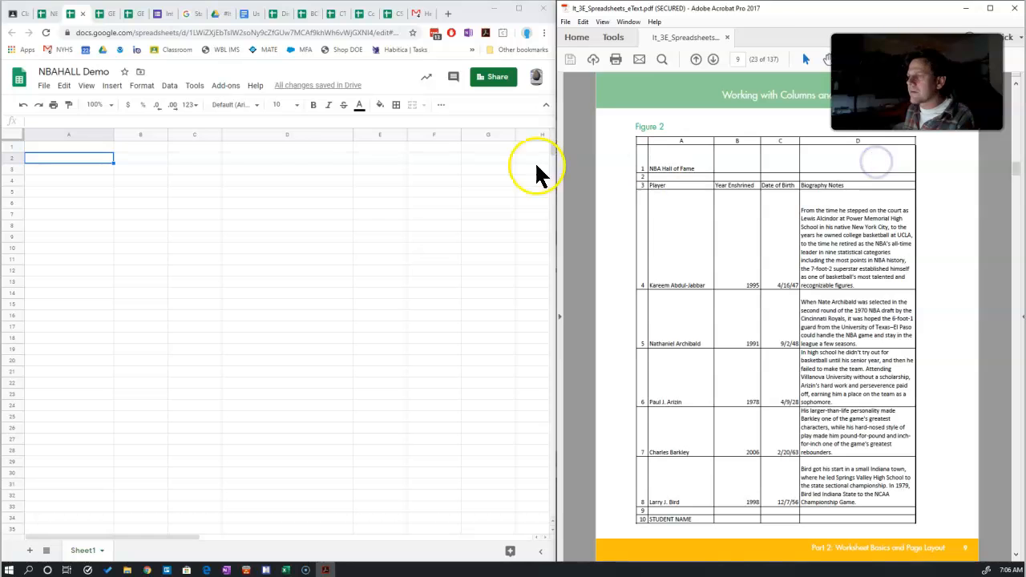
left_click(293, 147)
left_click(842, 158)
left_click(321, 150)
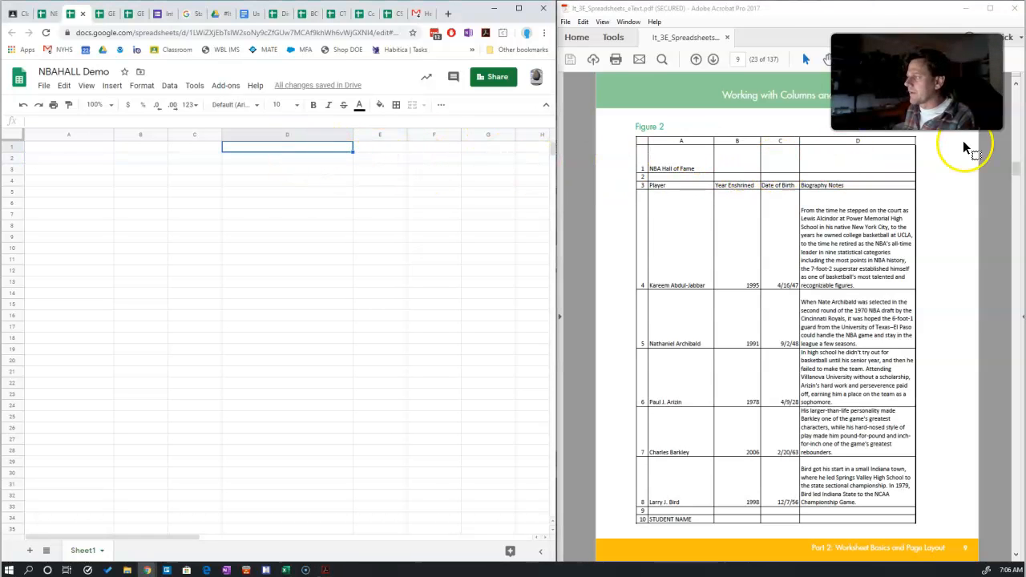
left_click(70, 147)
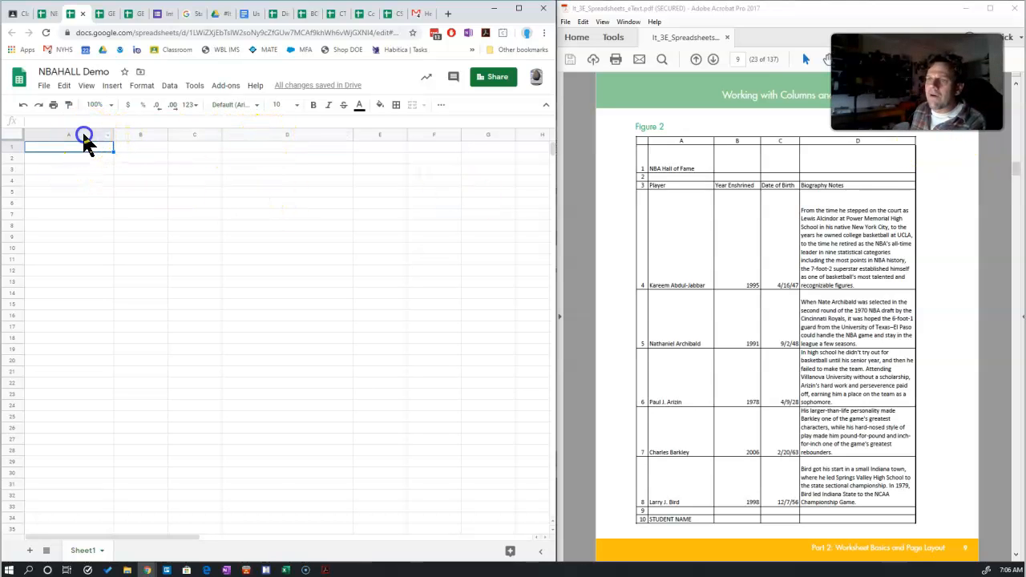
left_click(84, 135)
left_click(274, 134)
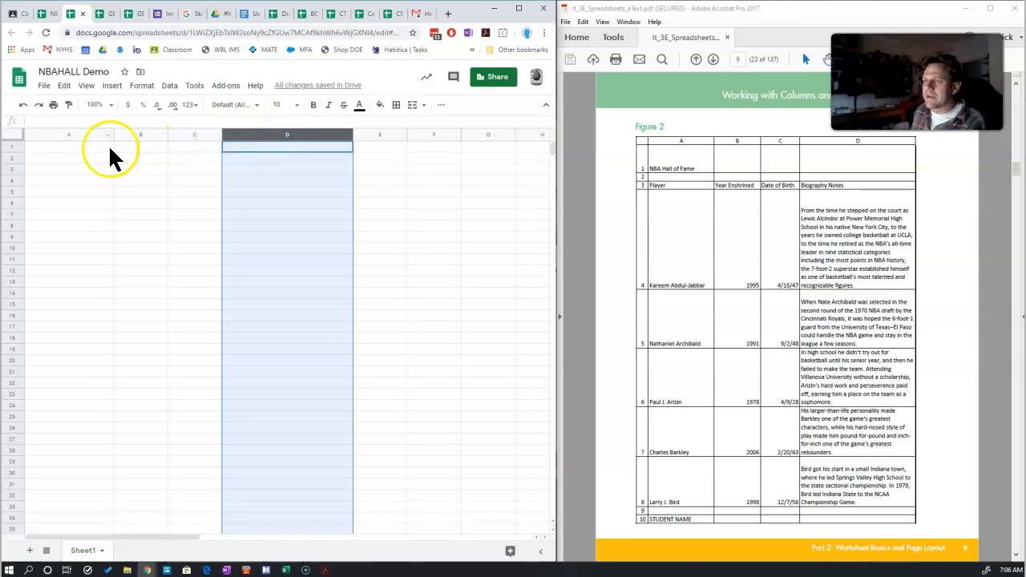
left_click(77, 146)
scroll(697, 257, "up", 3)
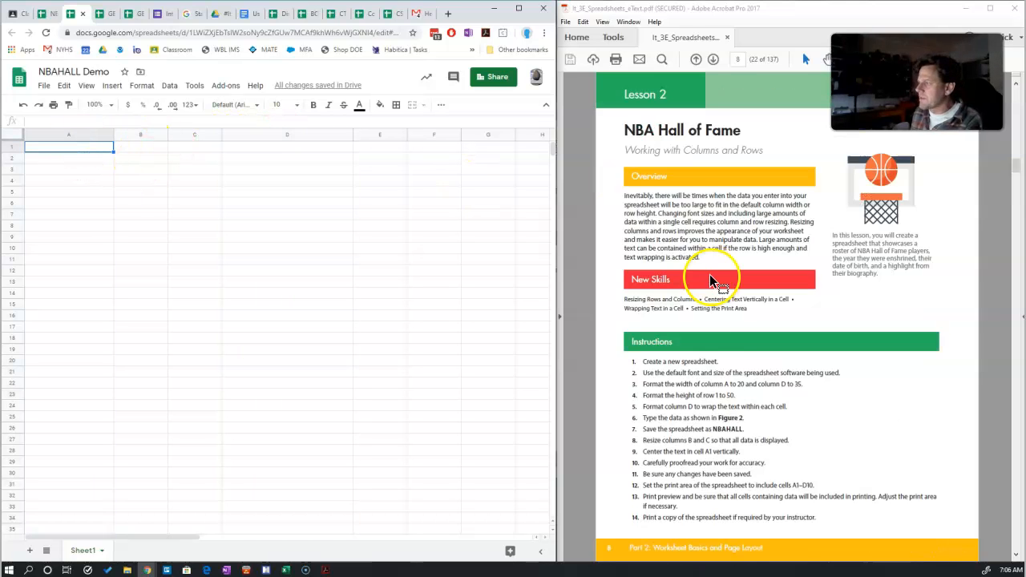
left_click_drag(641, 384, 768, 387)
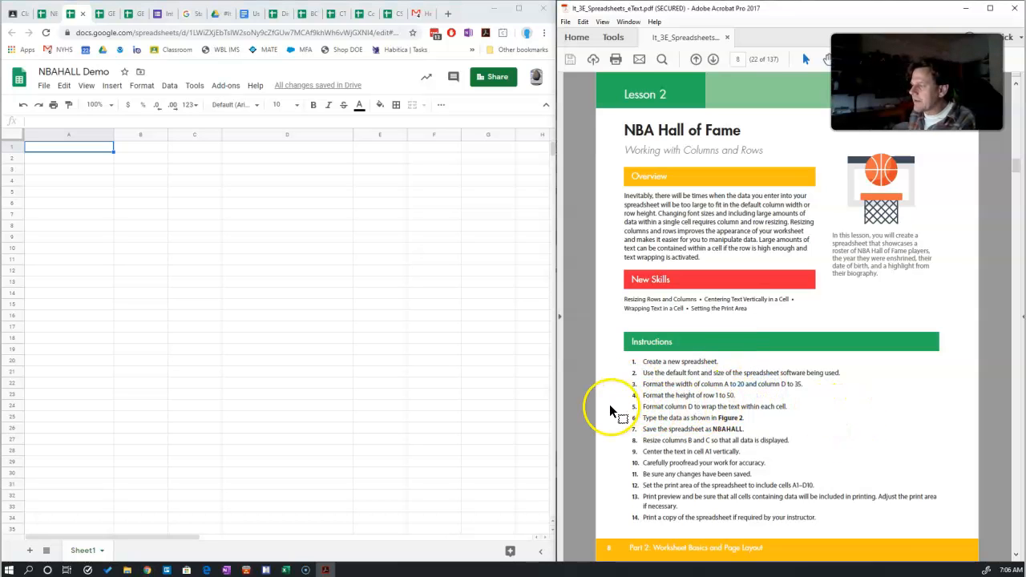
left_click_drag(633, 395, 741, 394)
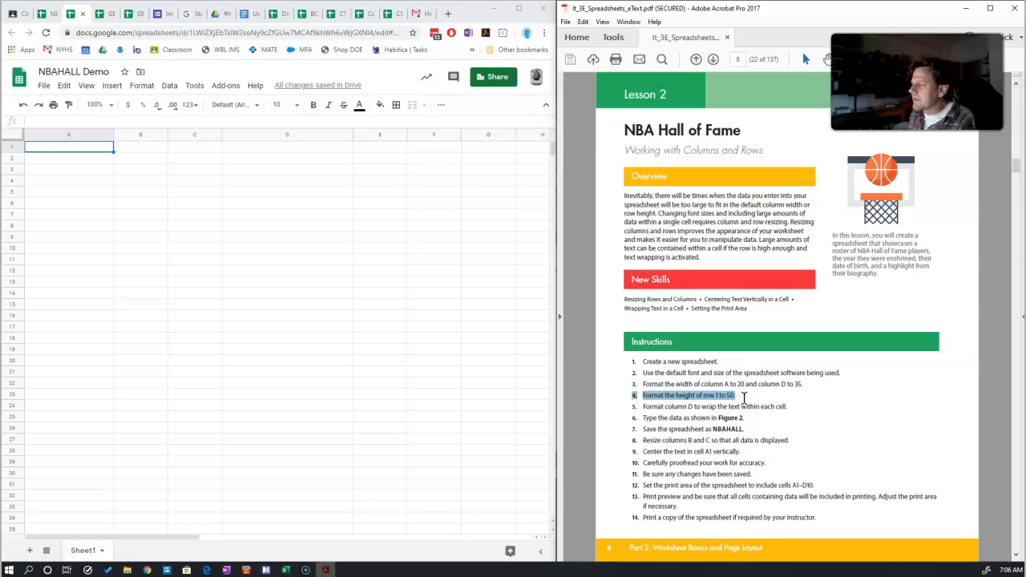
scroll(744, 396, "down", 3)
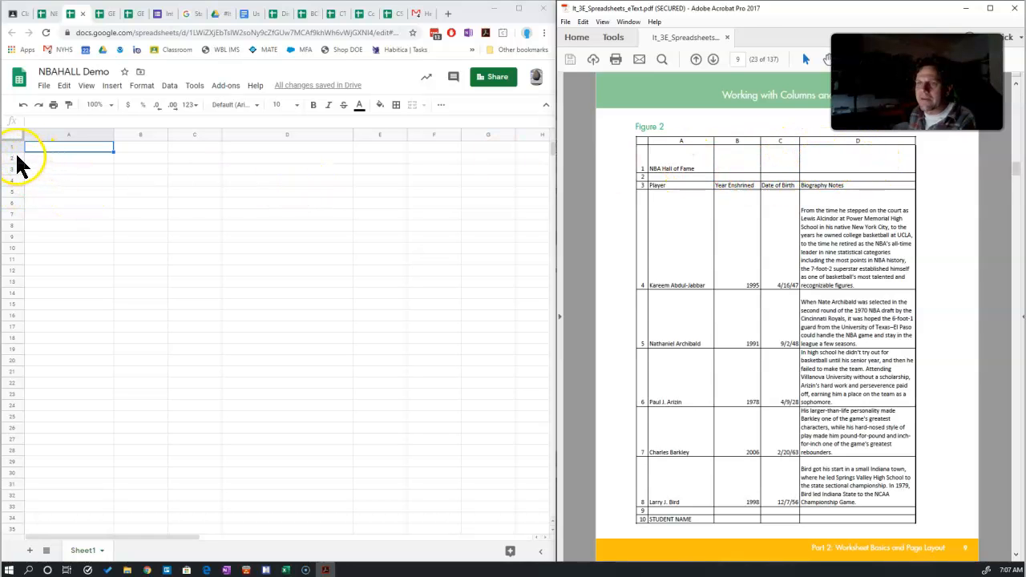
Step: Drag the border below row 1 down so row 1 is much taller
left_click_drag(20, 153, 22, 174)
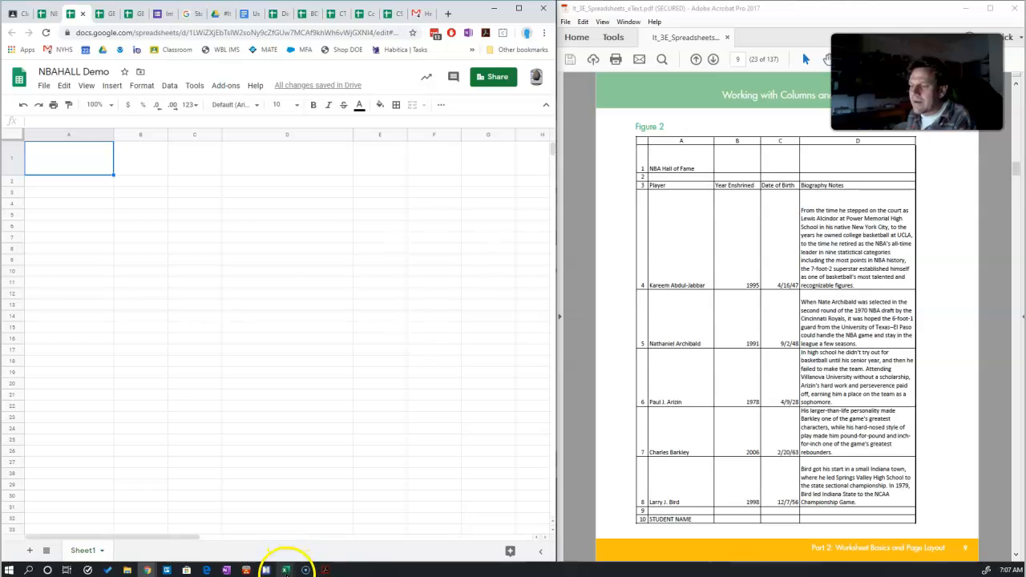
mouse_move(285, 567)
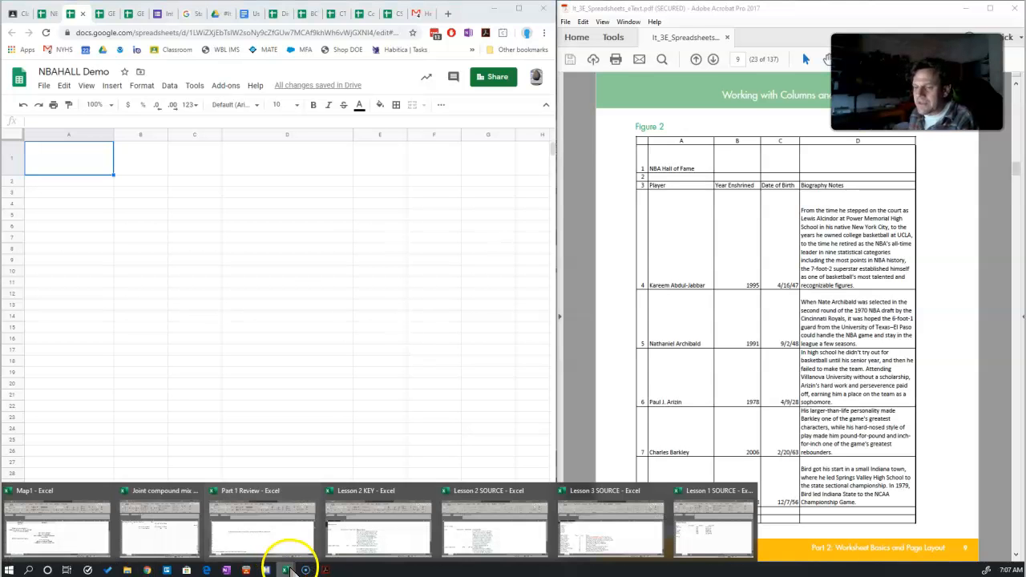
Step: Heighten row 1 of Lesson 1 SOURCE, select A1 (GENERATION WHAT?), and minimize Excel
left_click(493, 308)
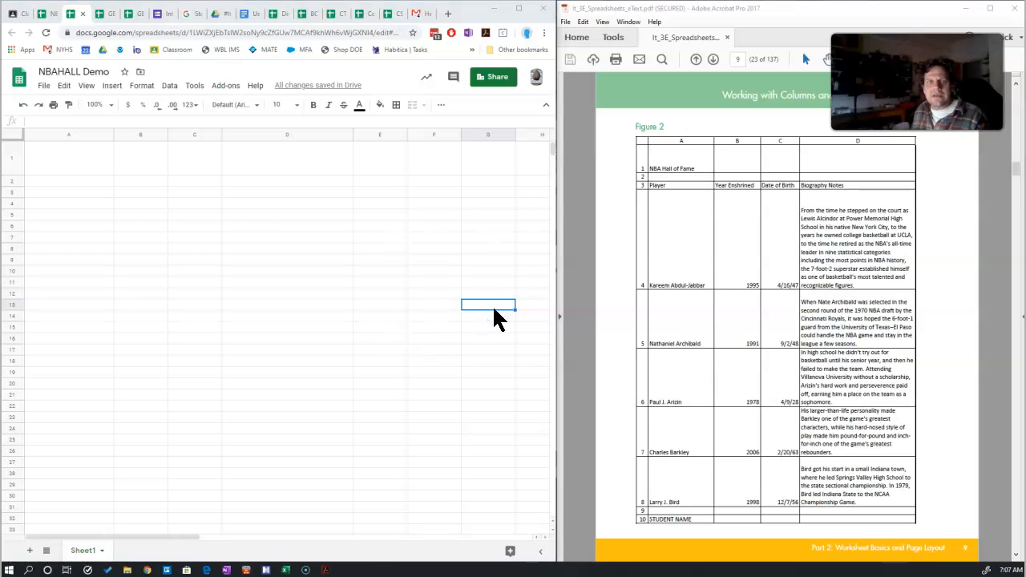
key("alt+Tab")
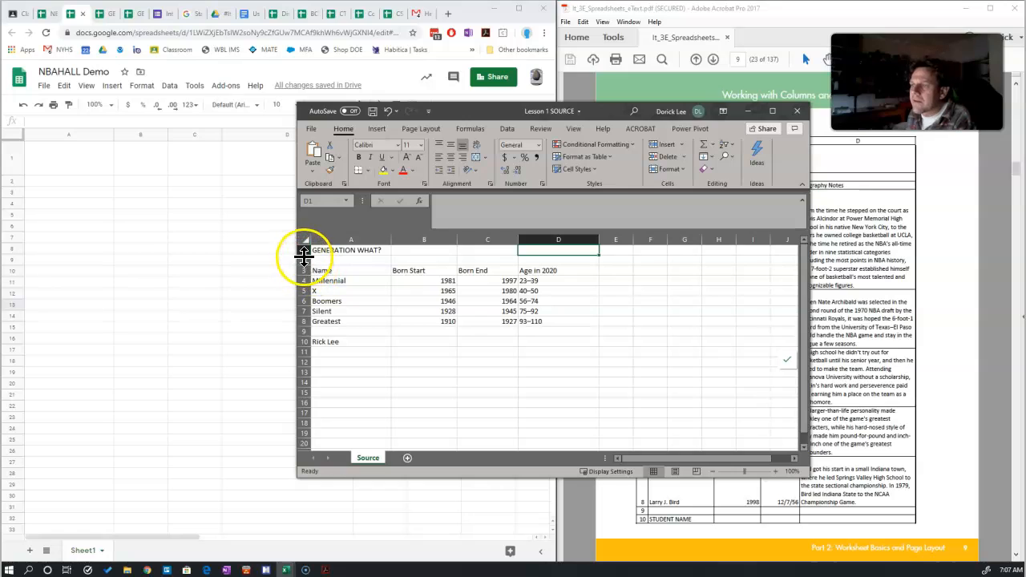
left_click_drag(304, 255, 305, 280)
left_click(264, 269)
left_click(653, 279)
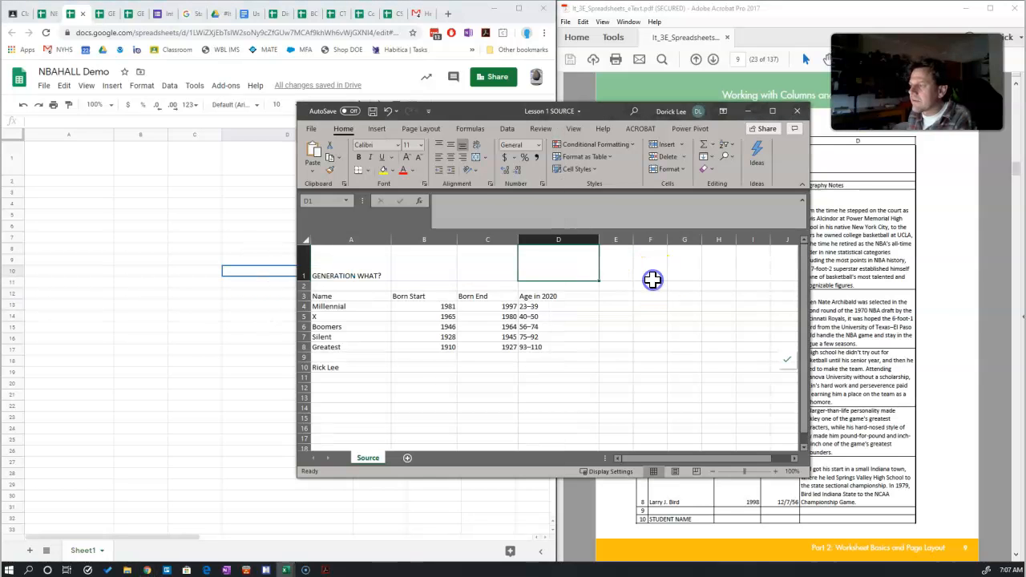
left_click(383, 266)
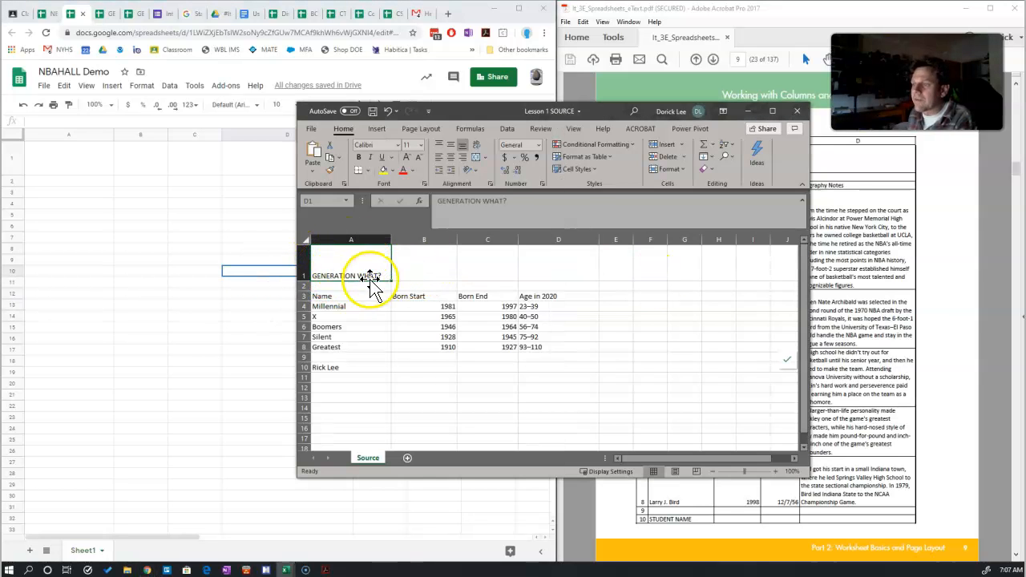
left_click(871, 261)
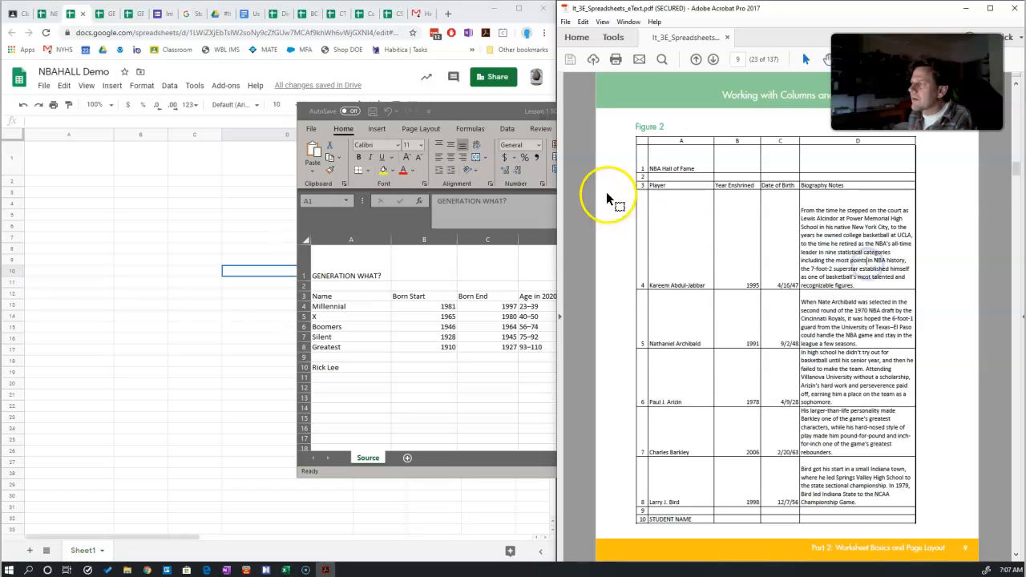
left_click(489, 111)
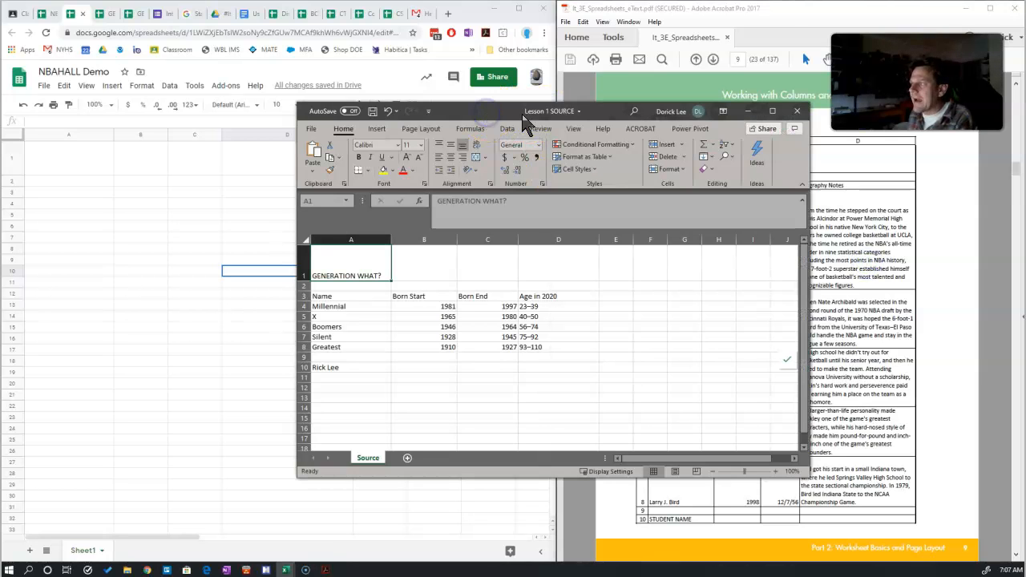
left_click(748, 110)
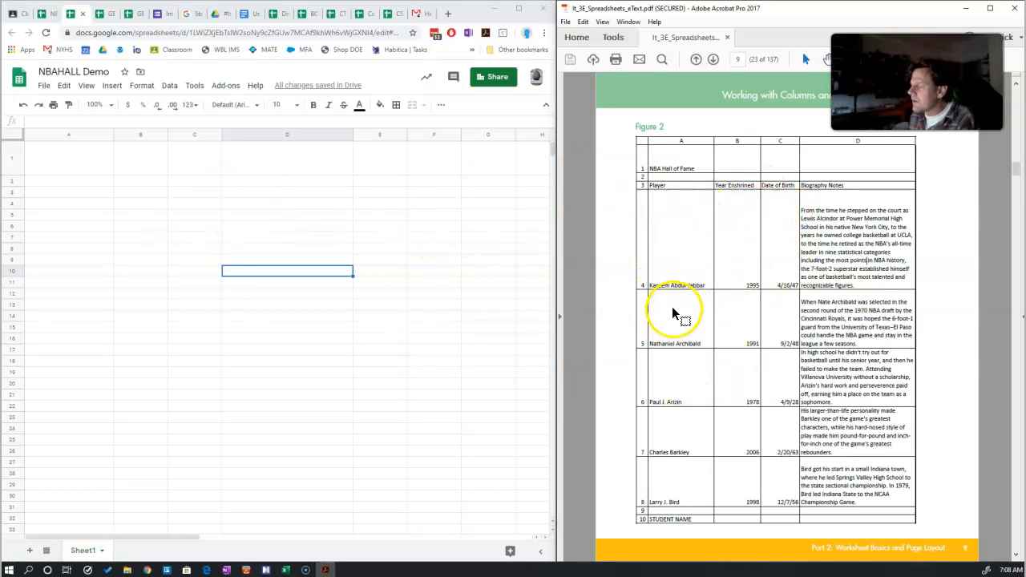
Step: Highlight instruction 5 about wrapping column D in the lesson PDF
left_click(18, 164)
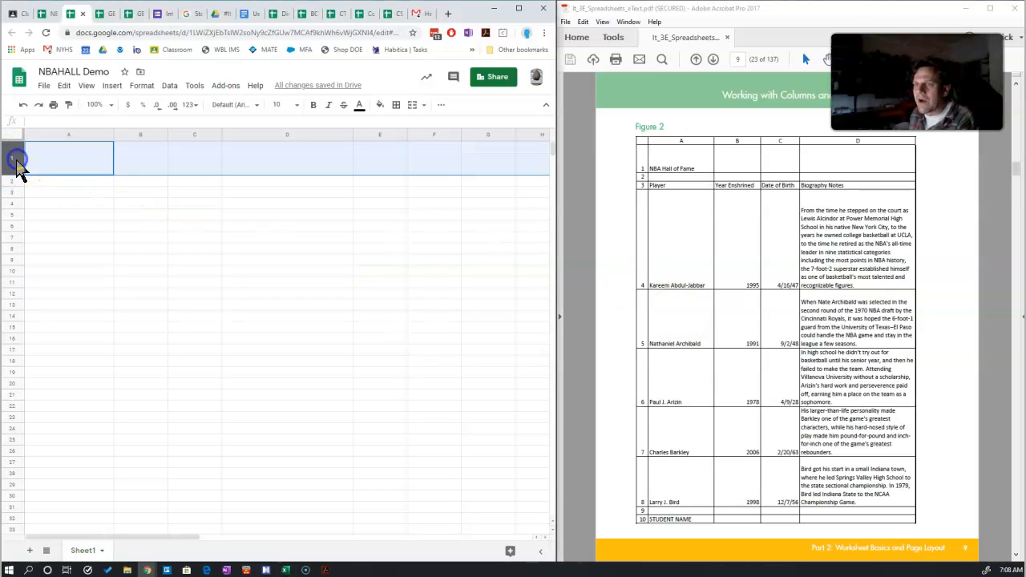
scroll(681, 277, "up", 1)
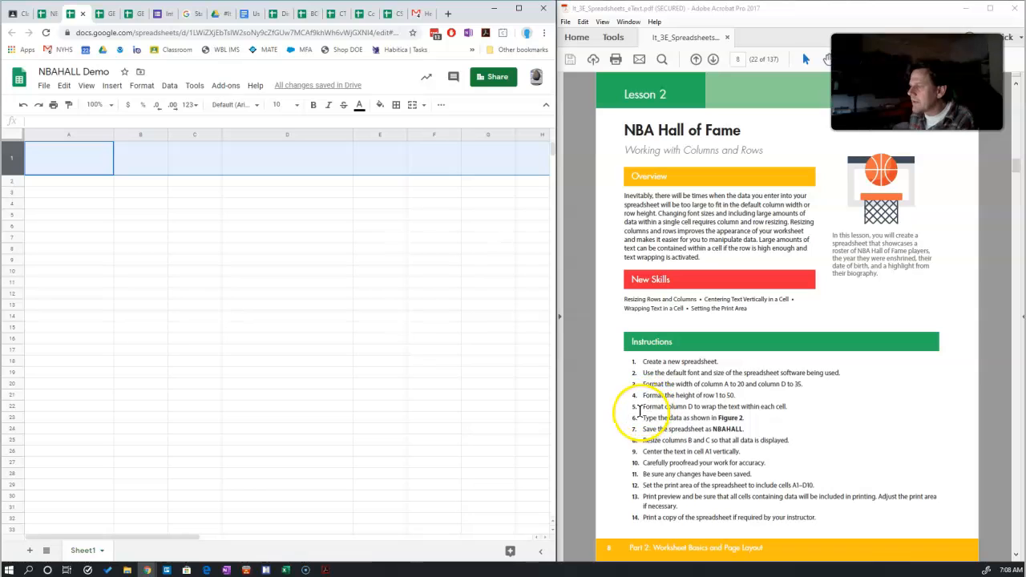
left_click(637, 408)
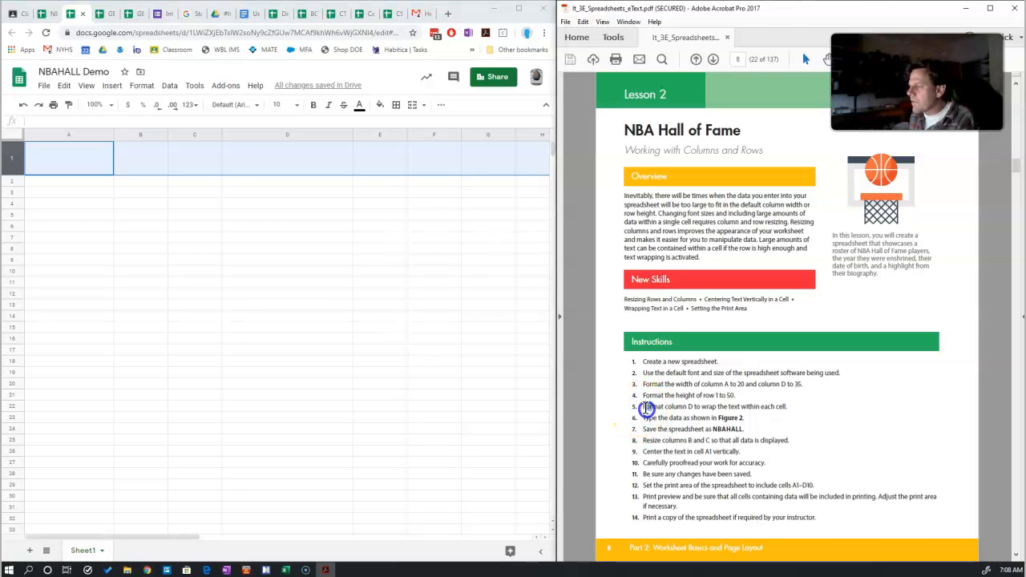
left_click_drag(739, 410, 792, 409)
left_click(218, 252)
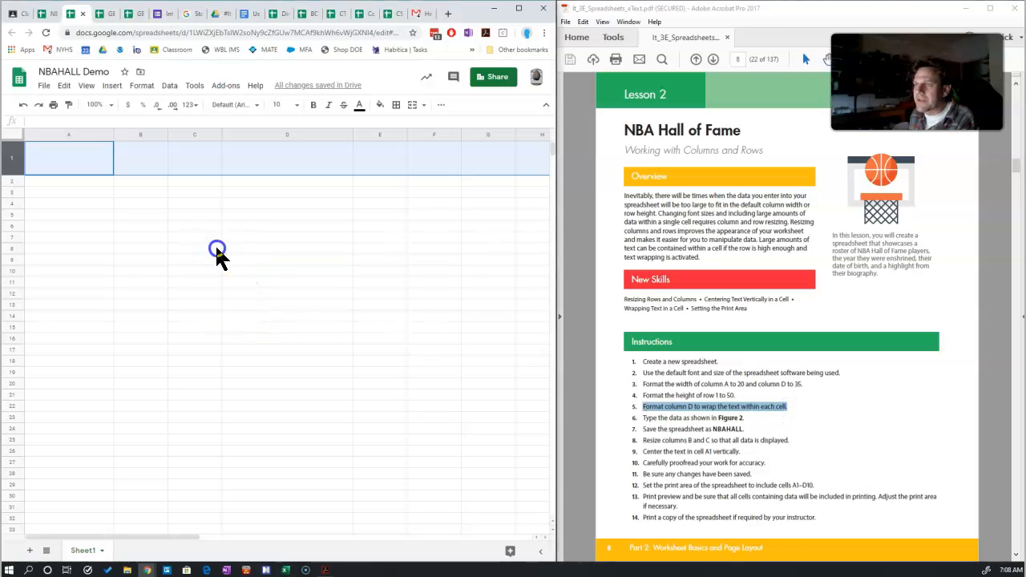
Step: Select the entire column D of NBAHALL Demo
left_click(288, 135)
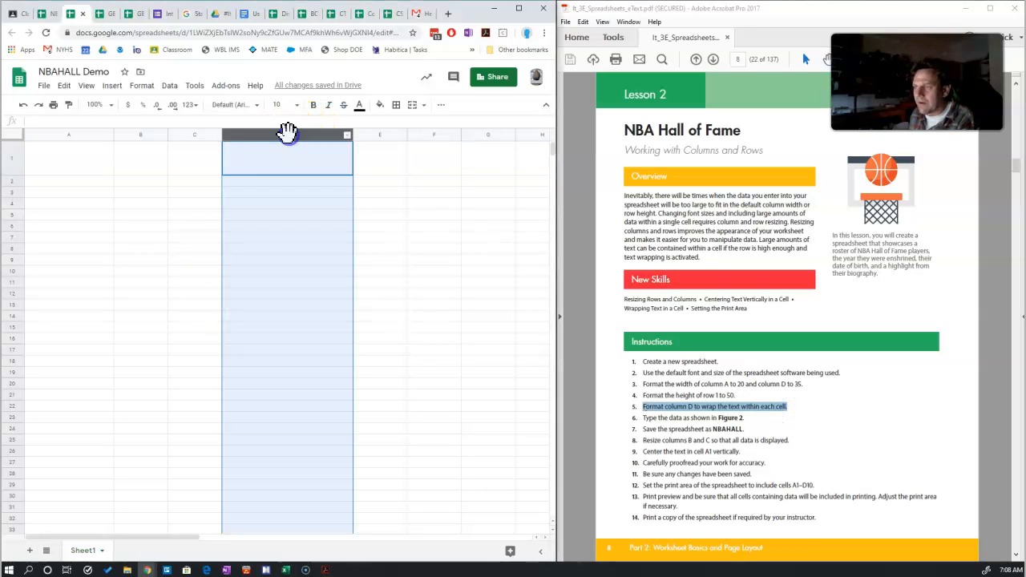
left_click(195, 165)
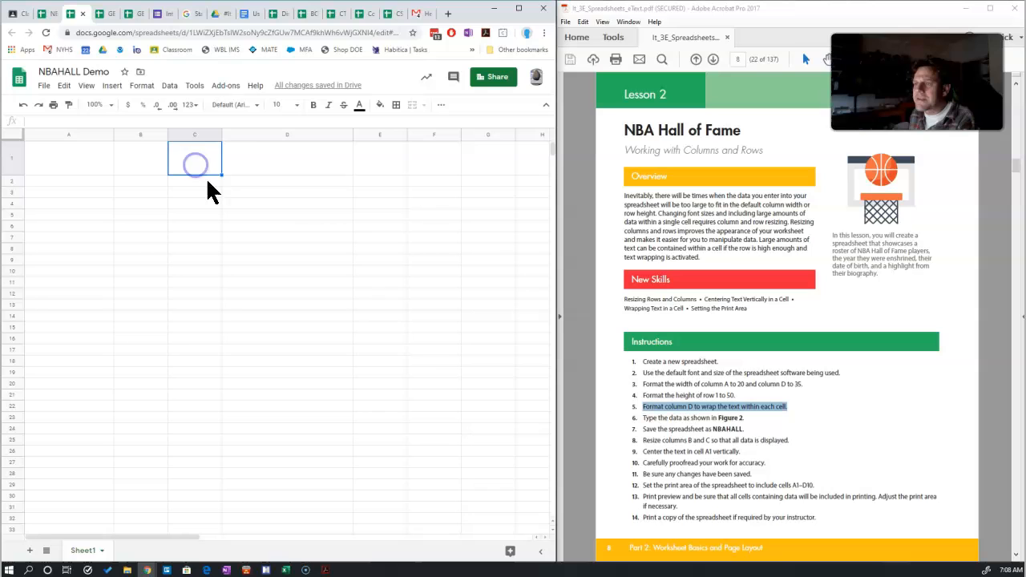
left_click(289, 164)
left_click(275, 181)
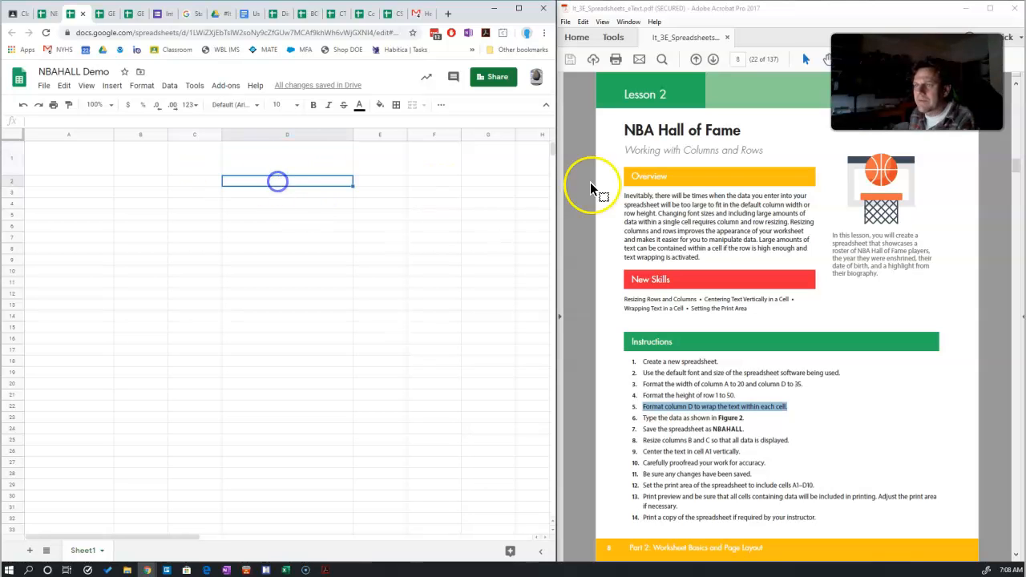
left_click(287, 135)
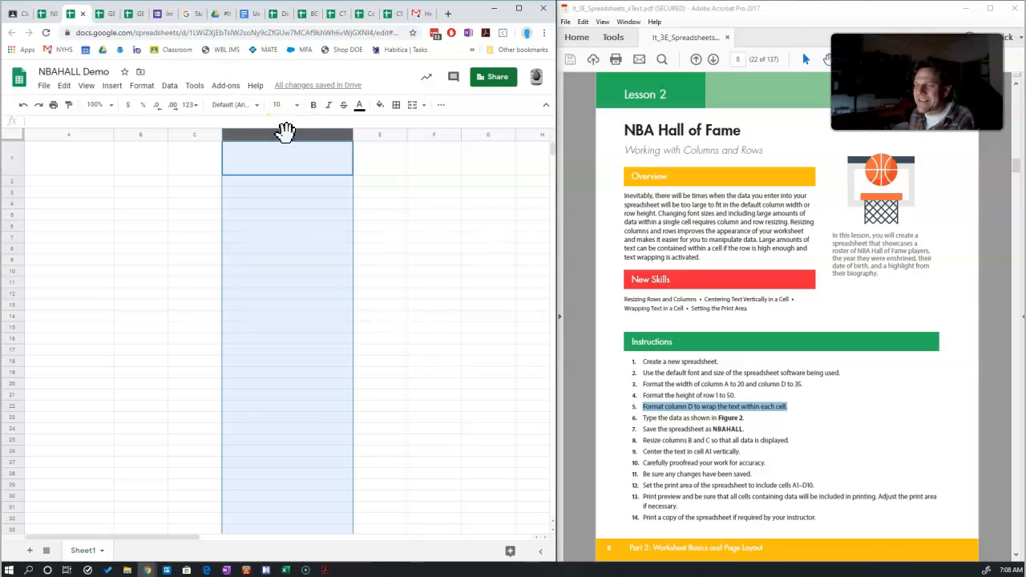
left_click(12, 157)
left_click(13, 180)
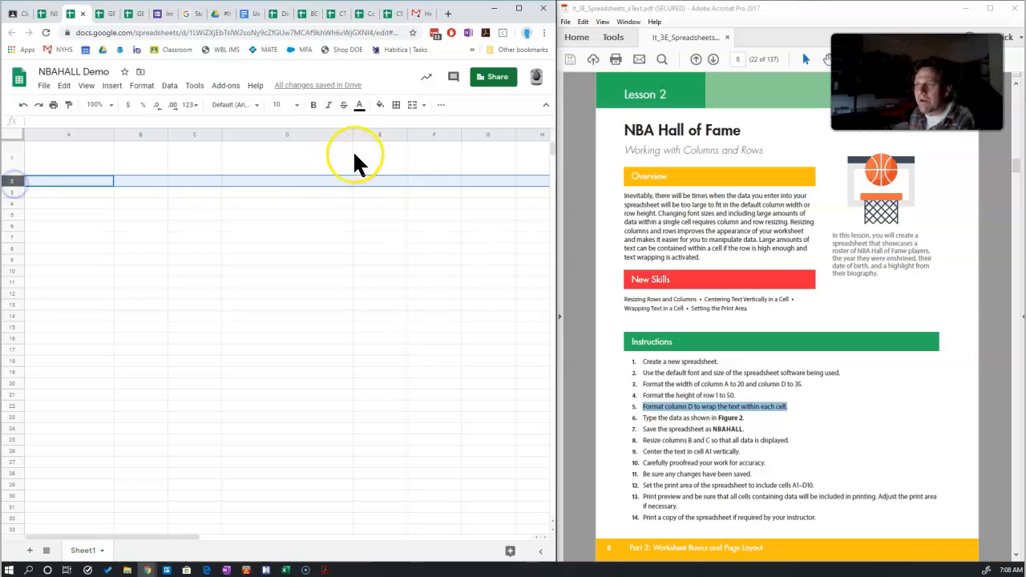
left_click(290, 133)
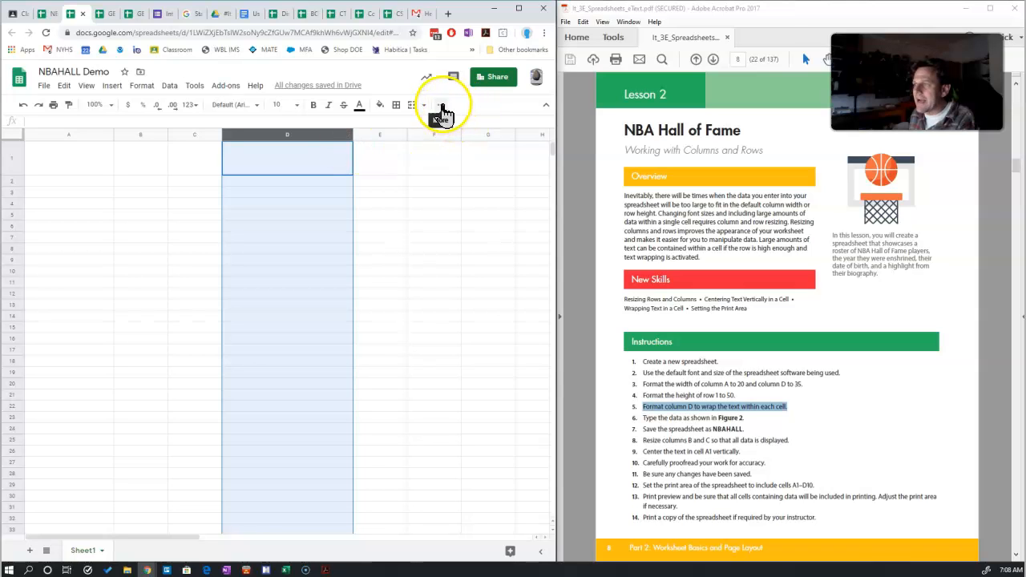
Step: Adjust the Sheets window width beside the PDF and briefly check the column D menu
left_click_drag(558, 114, 677, 116)
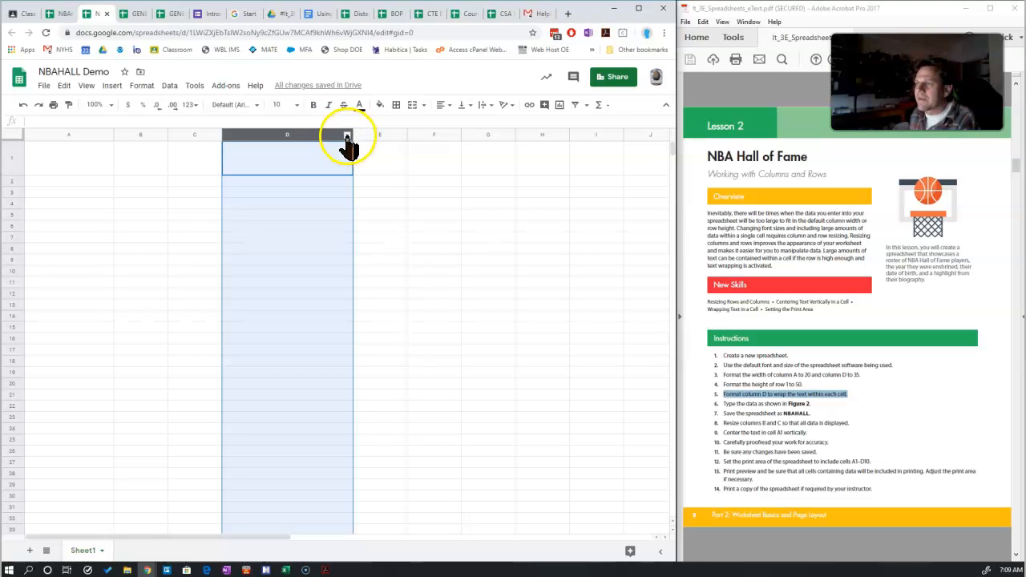
left_click(347, 138)
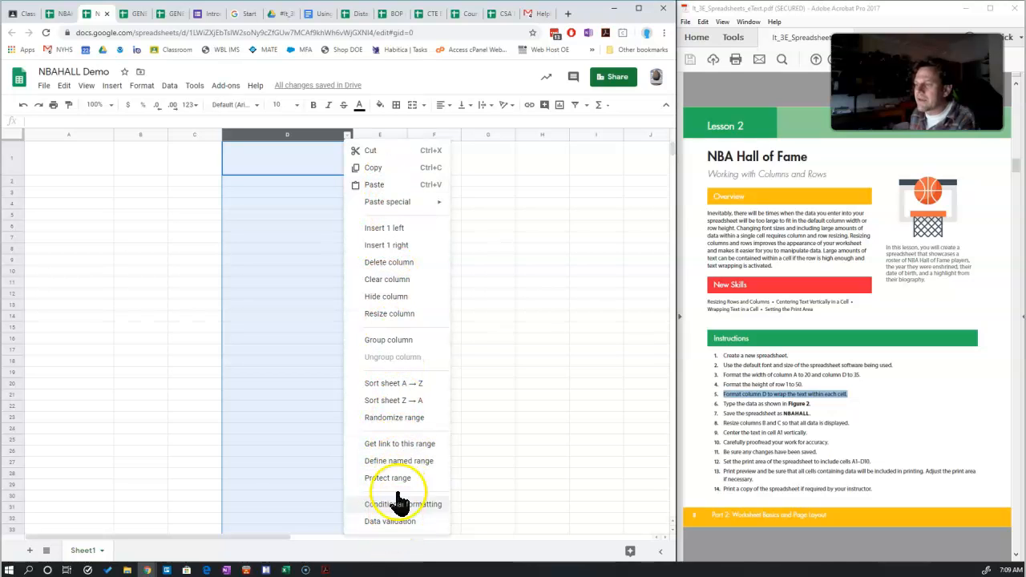
left_click(325, 136)
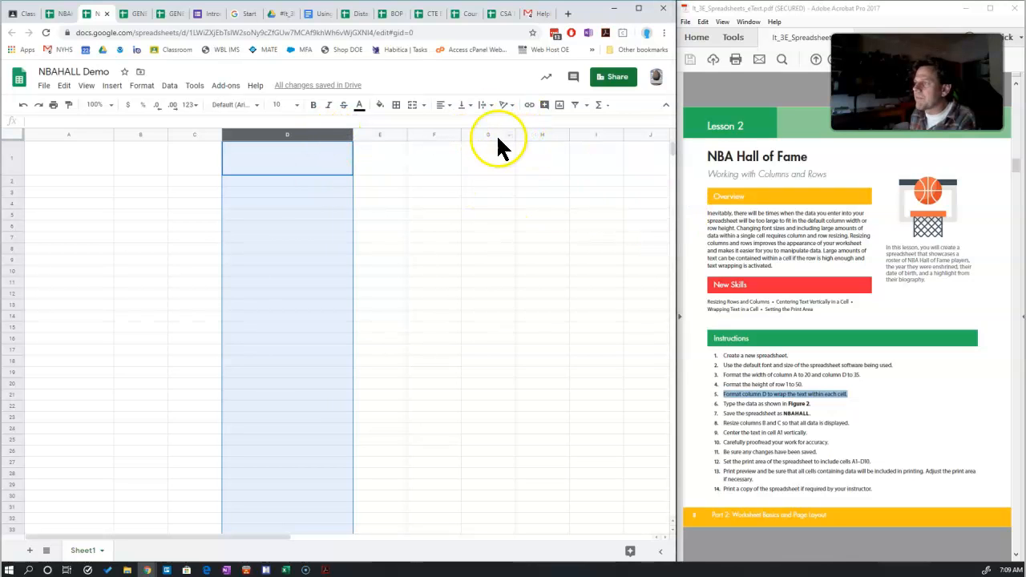
left_click_drag(675, 218, 711, 213)
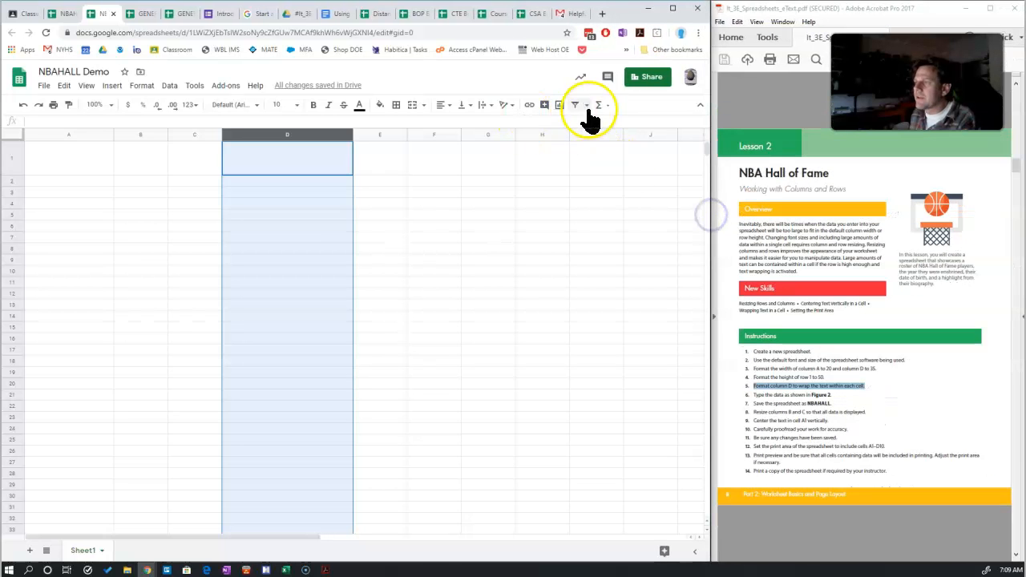
left_click_drag(713, 184, 501, 196)
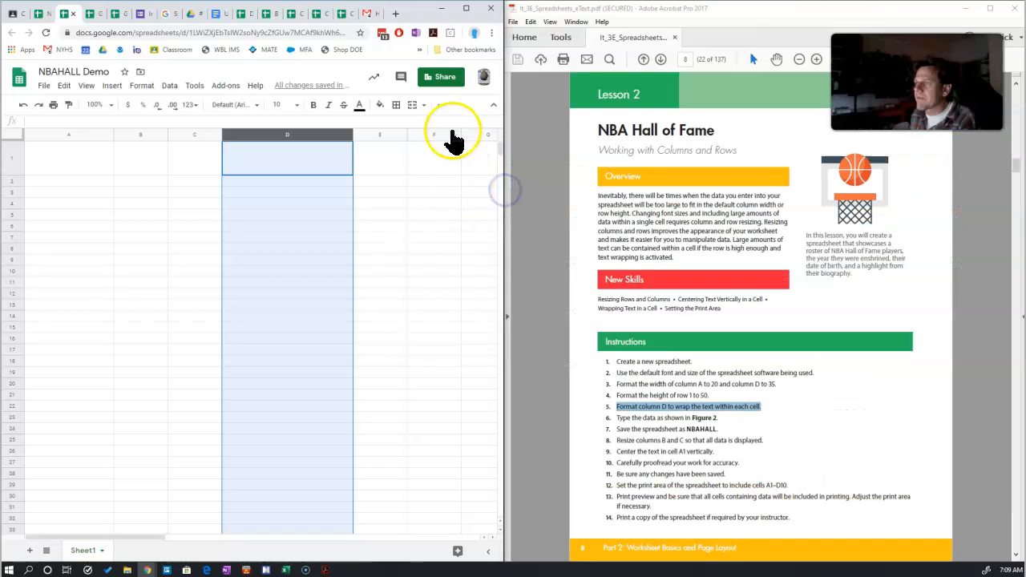
Step: Reveal the overflow formatting tools from the More menu and select column D
left_click(439, 116)
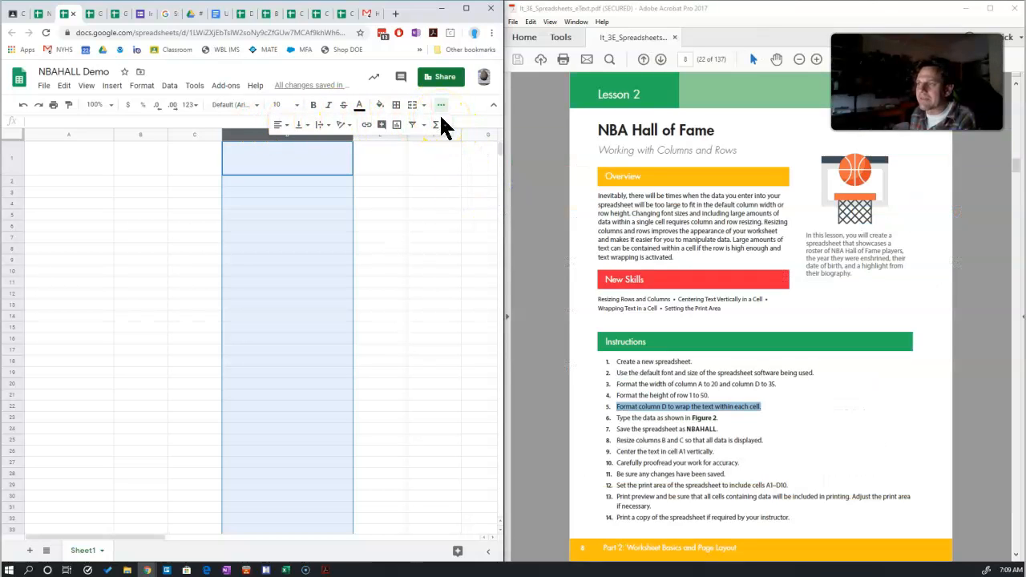
left_click(388, 168)
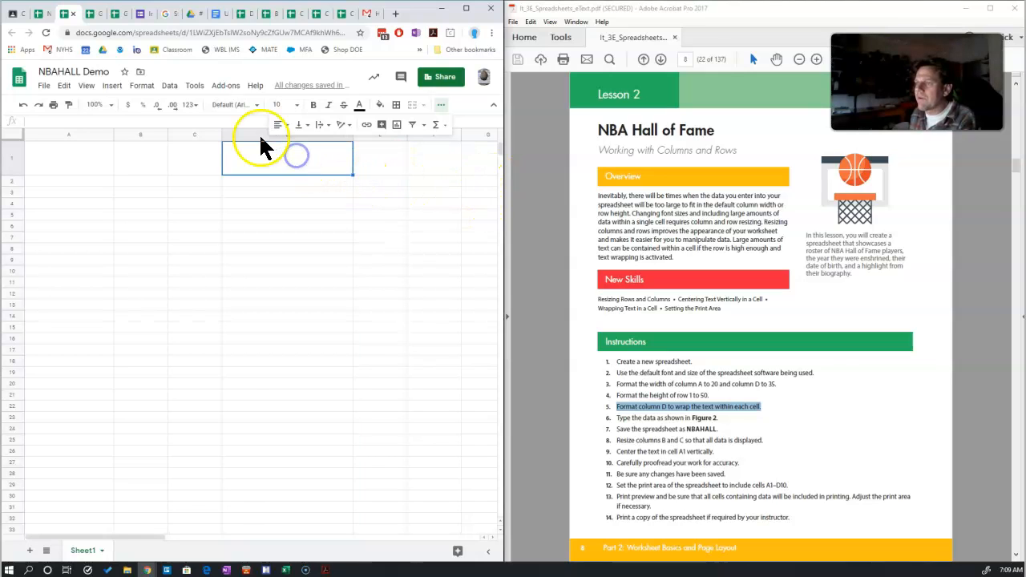
left_click(253, 134)
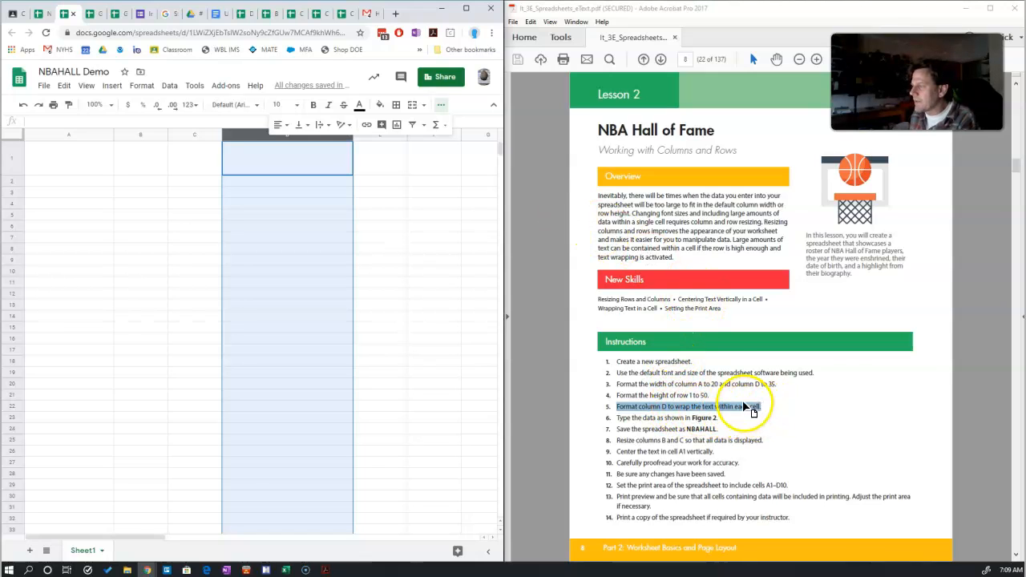
Step: Enter a long nonsense test string in D2 that spills past column D, then reselect D2
left_click(288, 182)
type("auksdhflkjahdlfjkahsdflkajsdhflkajsdhflkjasdhflkajsdhfklajsdhflaksdjfhasldkjfh")
key("Return")
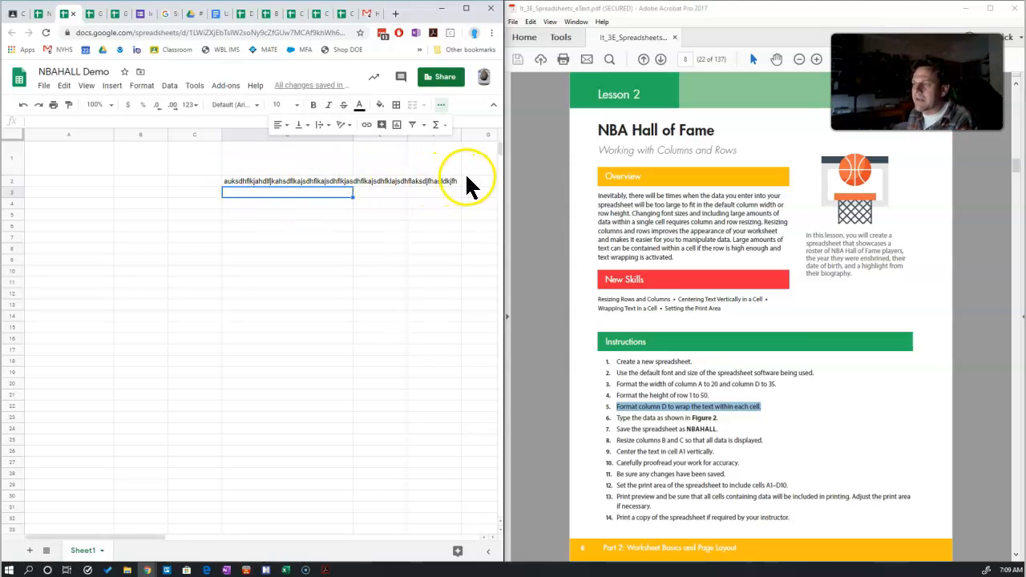
left_click(309, 160)
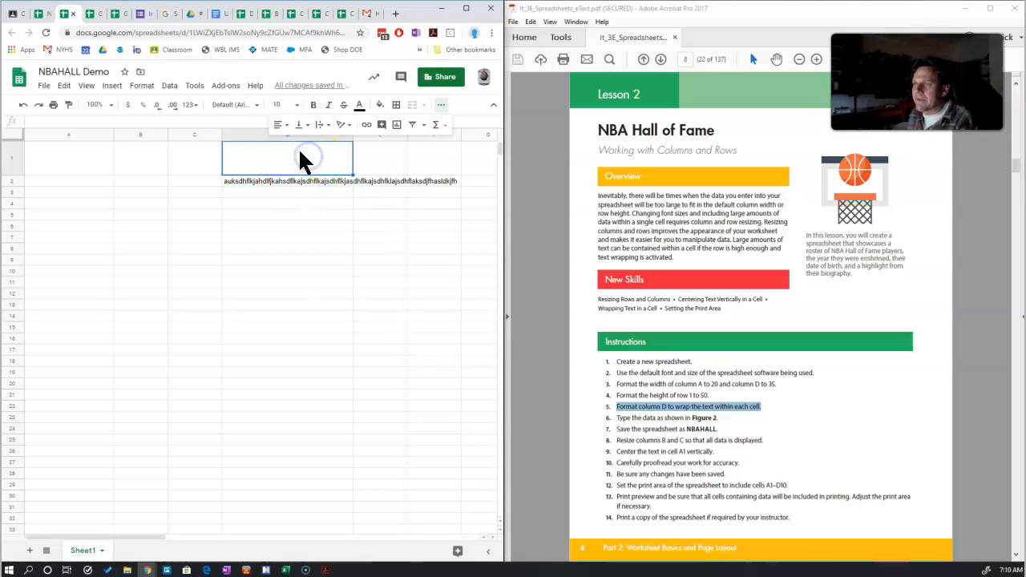
left_click(249, 123)
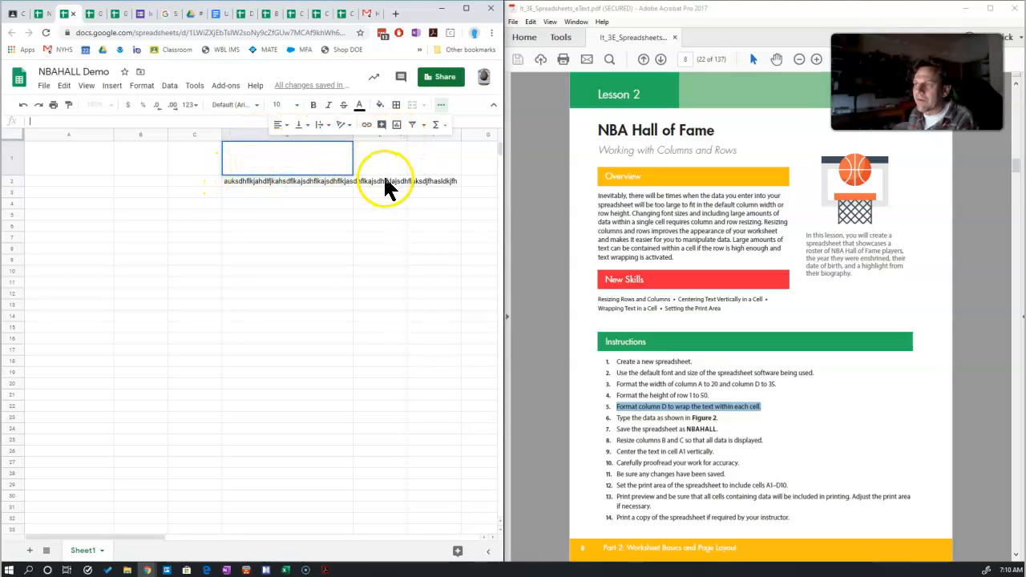
left_click(302, 179)
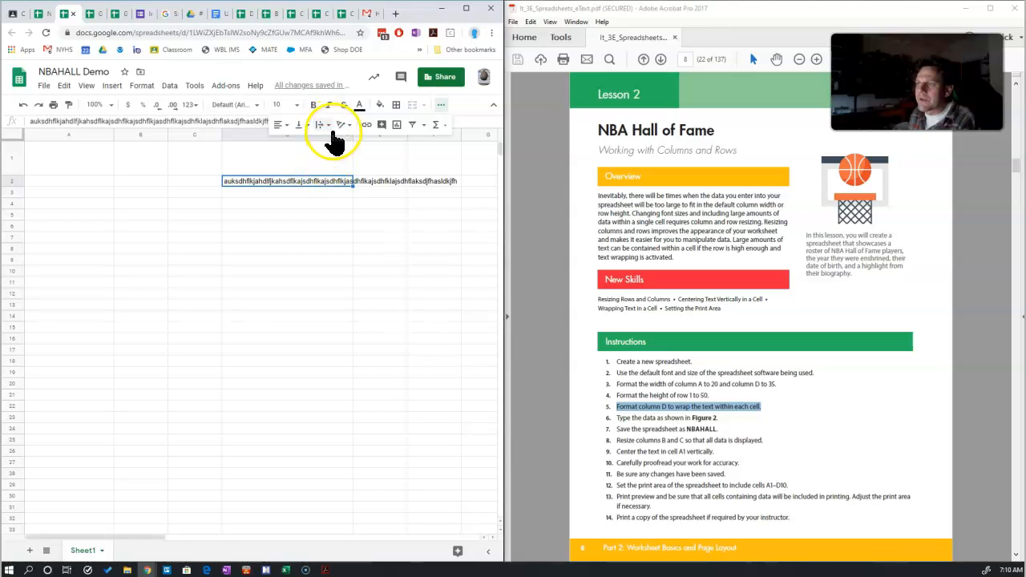
Step: Set Text wrapping to Wrap for D2's long test text
left_click(441, 106)
left_click(442, 108)
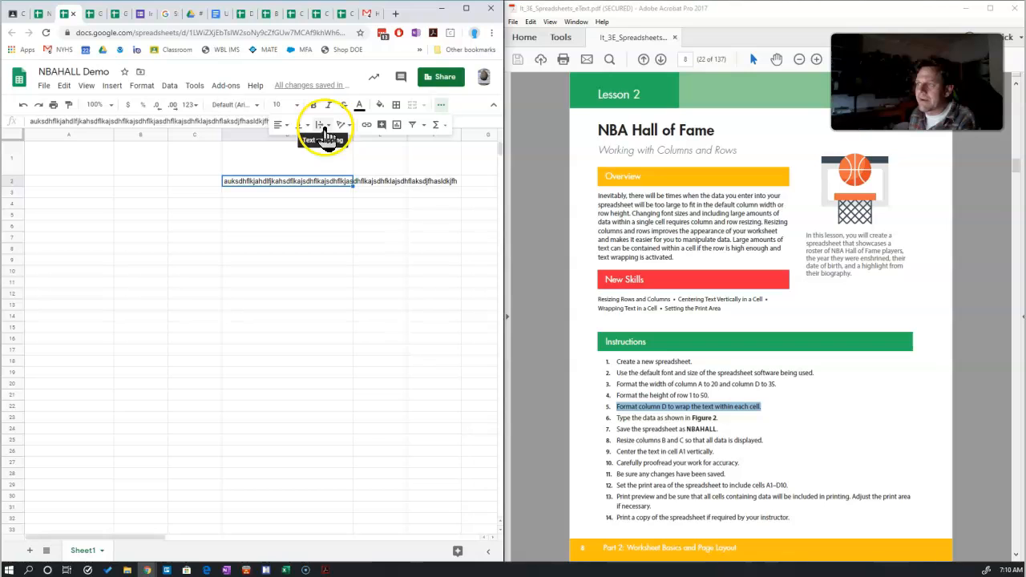
left_click_drag(509, 128, 710, 119)
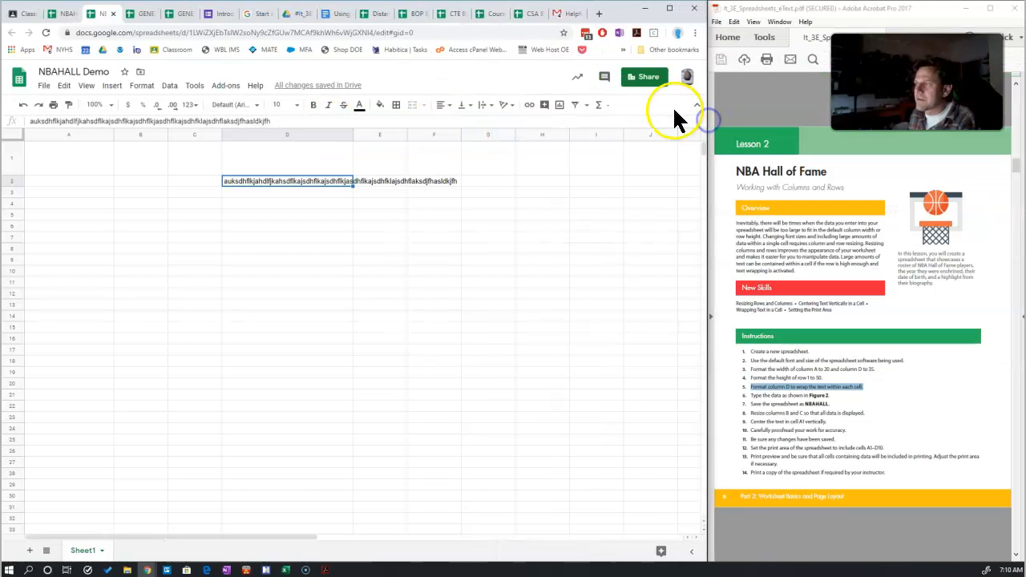
left_click(492, 112)
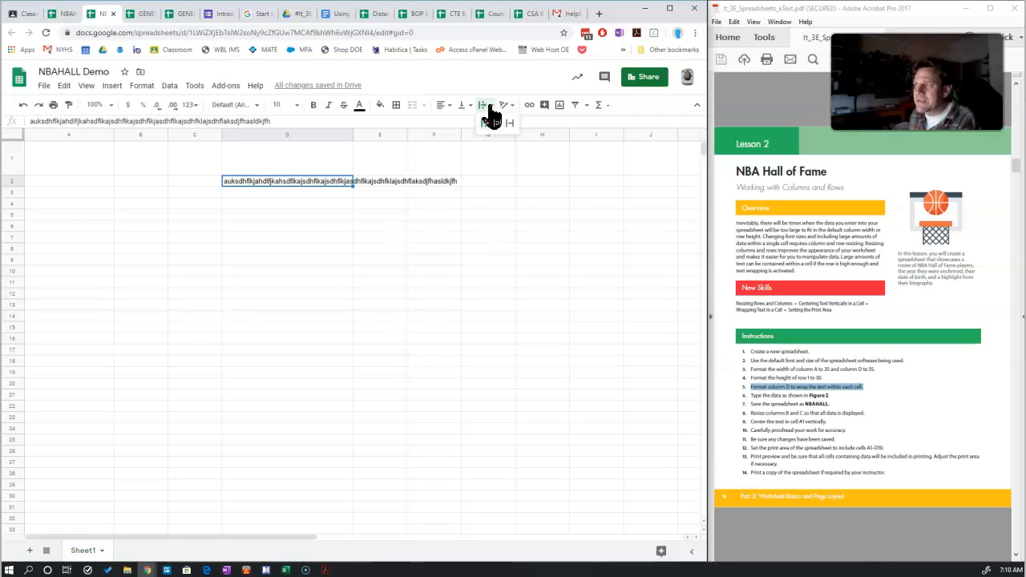
left_click(497, 125)
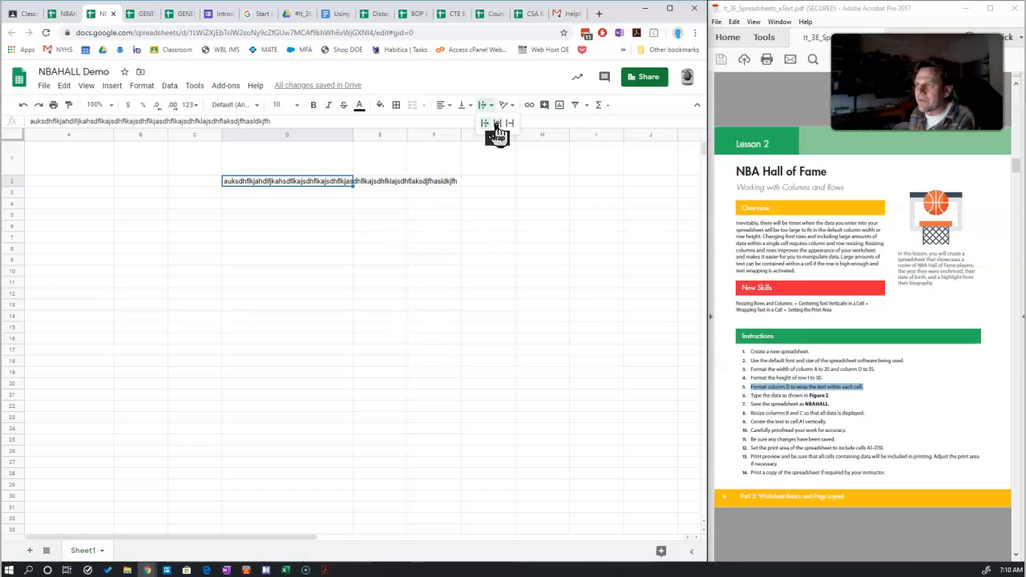
left_click(497, 128)
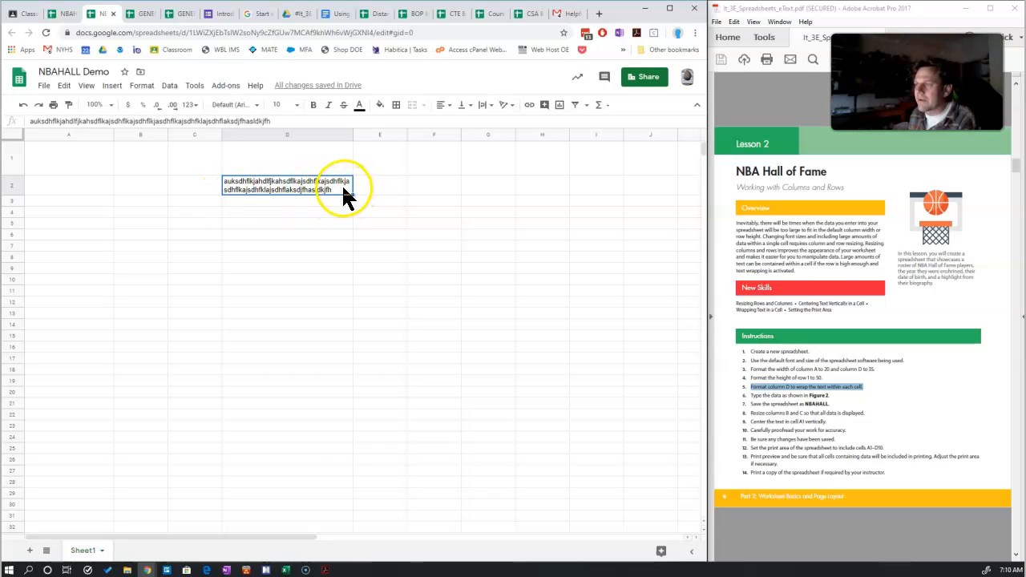
Step: Apply Text wrapping > Wrap to all of column D
left_click(316, 132)
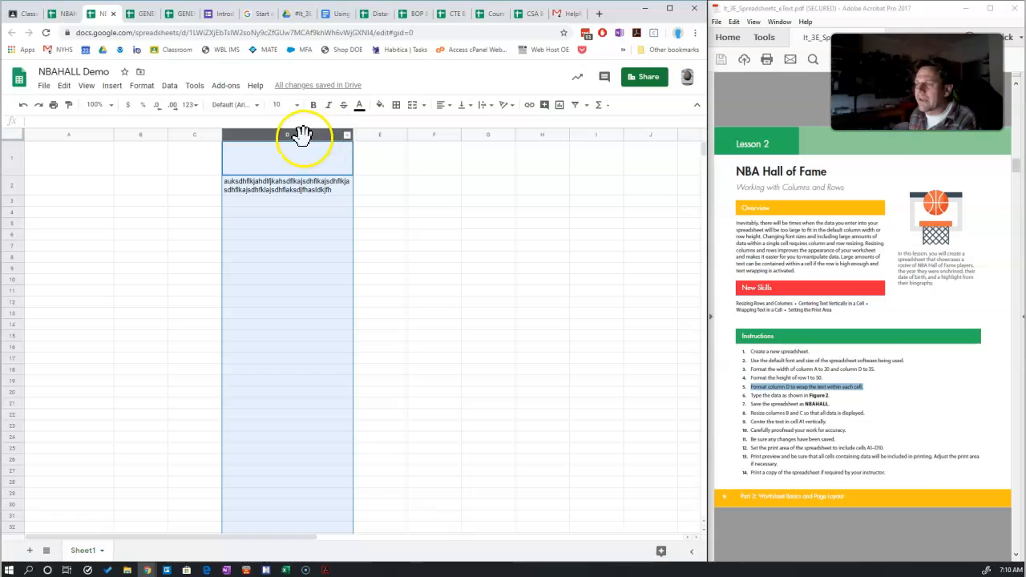
left_click(488, 105)
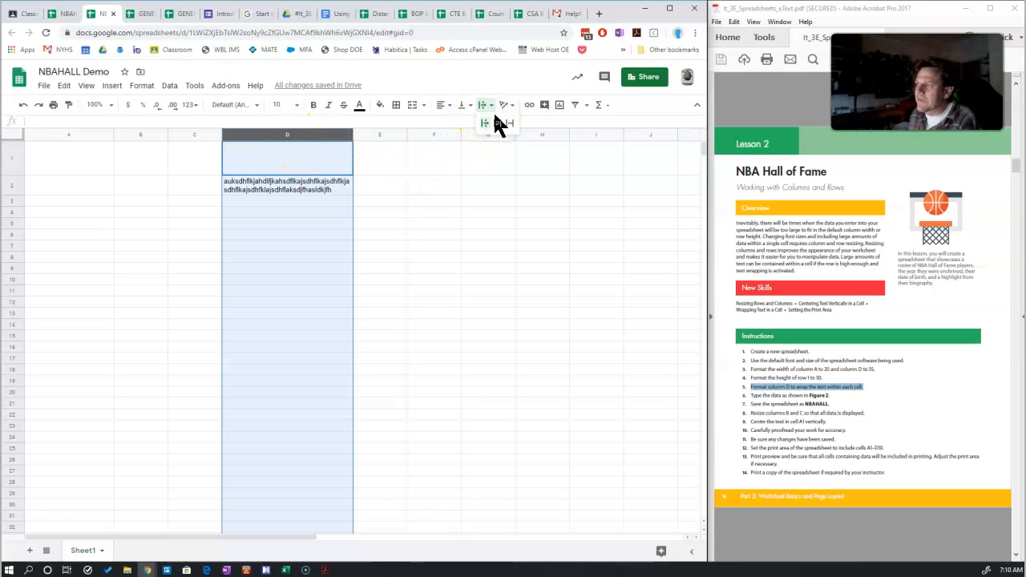
left_click(316, 189)
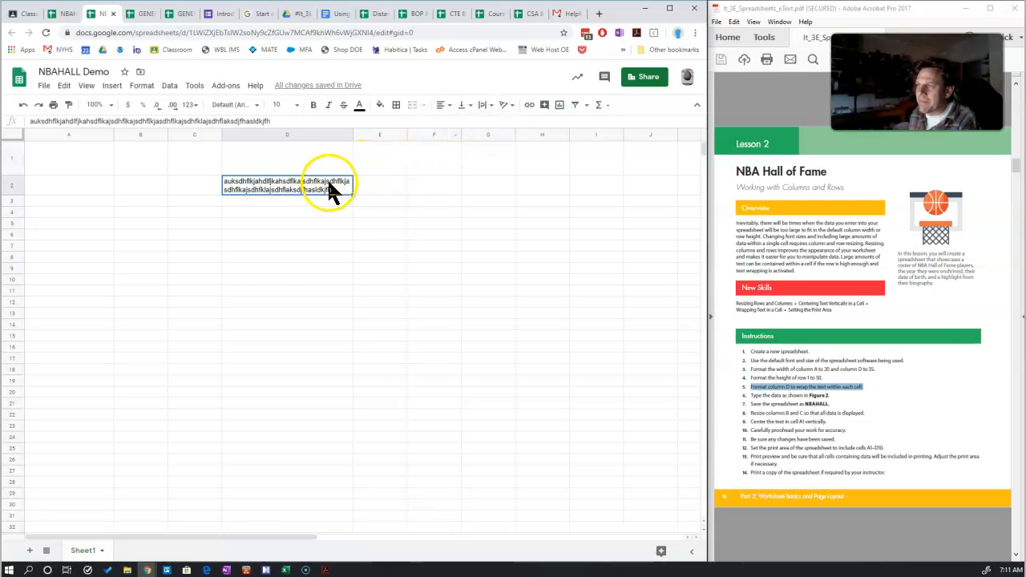
left_click(295, 133)
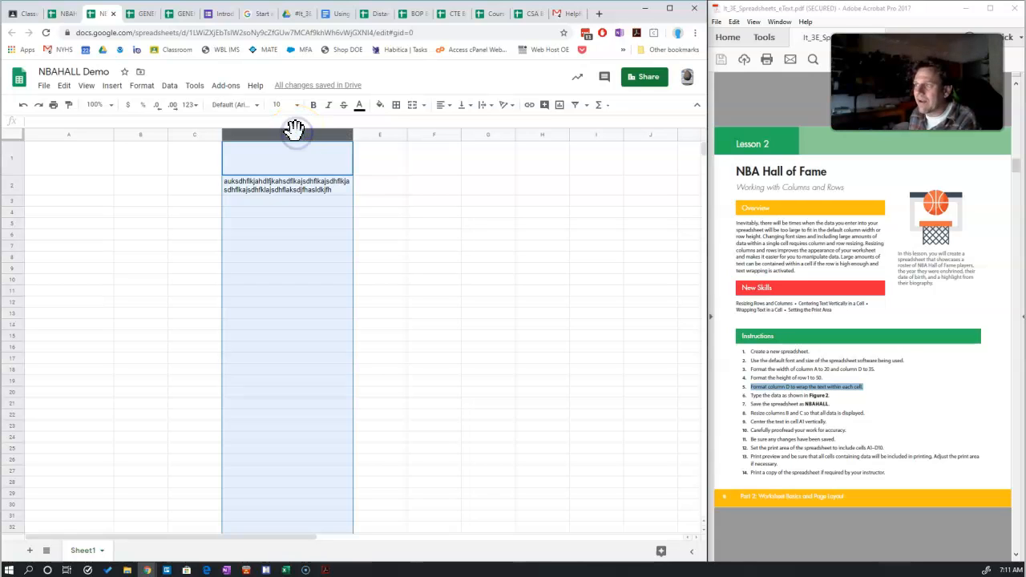
left_click(485, 105)
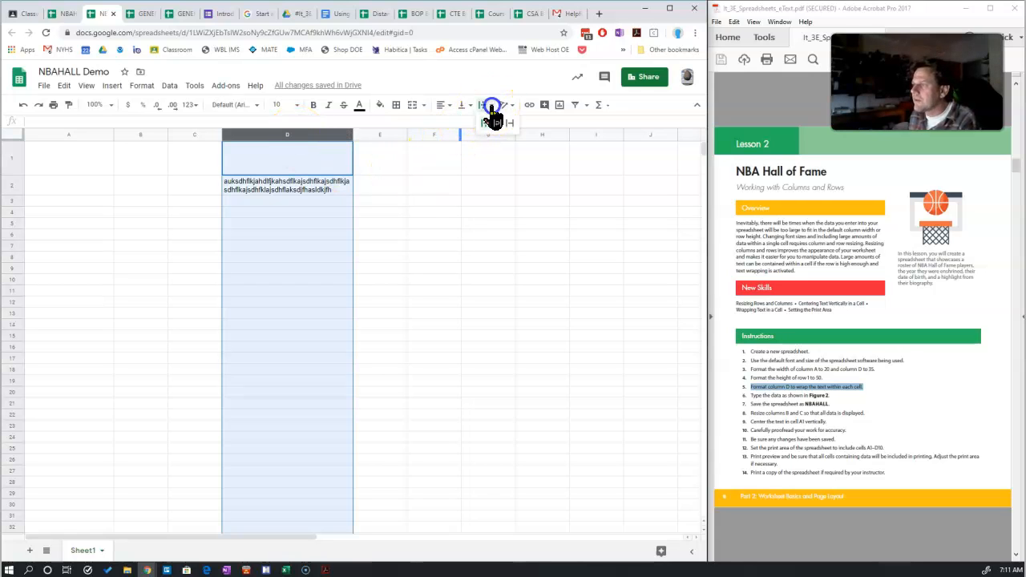
left_click(498, 123)
Step: Enter a second long test string in D3 to check wrapping, then delete it
left_click(327, 203)
type("adsfhjlkhdsflkjasdhflkjasdhflkjasdhflkjasdhflkjlasdhflkjlhasdfkjlhasdfkjhasdfkljhasdfkljhasd")
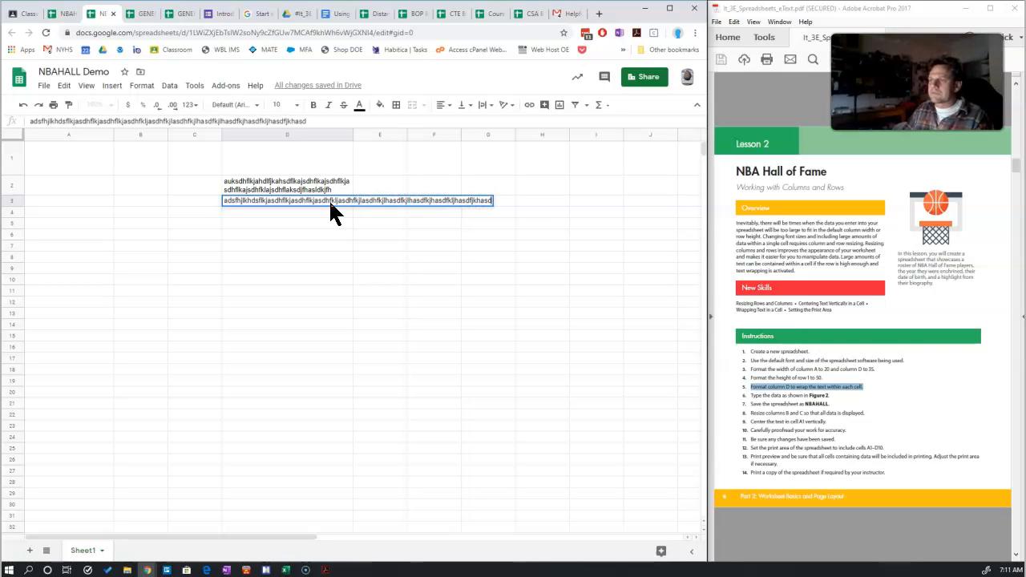
key("Return")
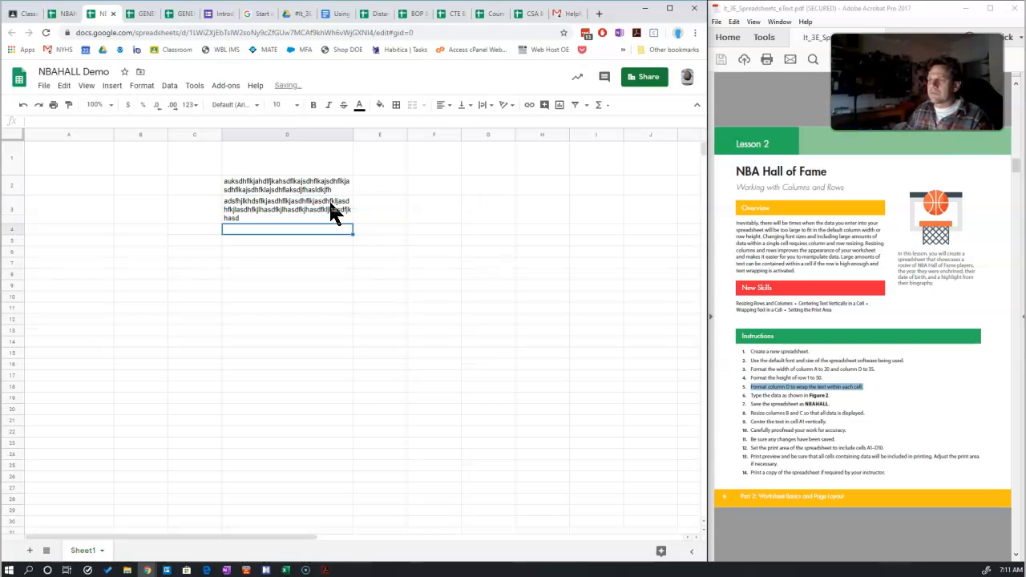
left_click(328, 200)
key("Delete")
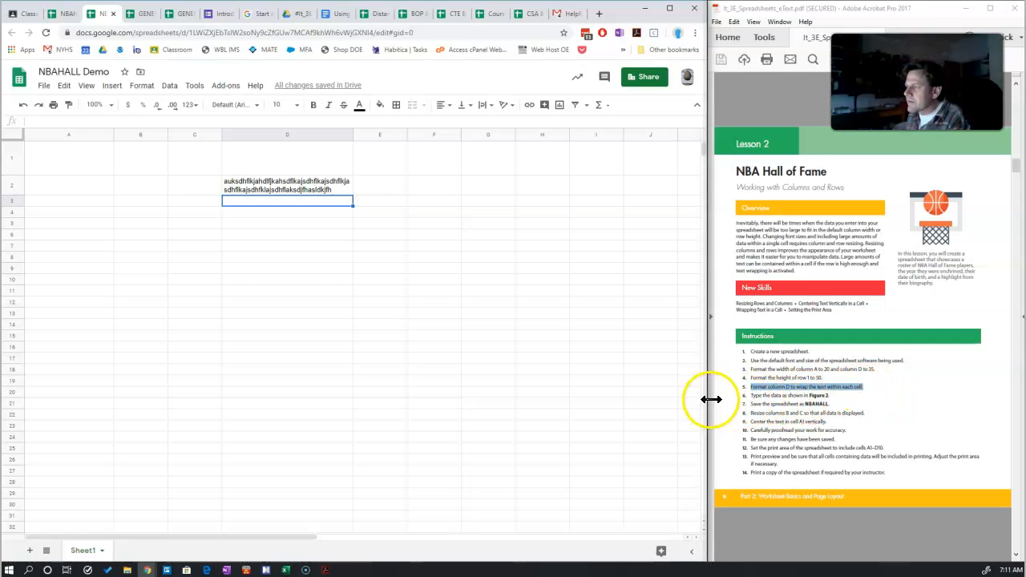
Step: Narrow the spreadsheet and scroll the PDF to Figure 2's biographies, then select D2
left_click_drag(709, 399, 492, 401)
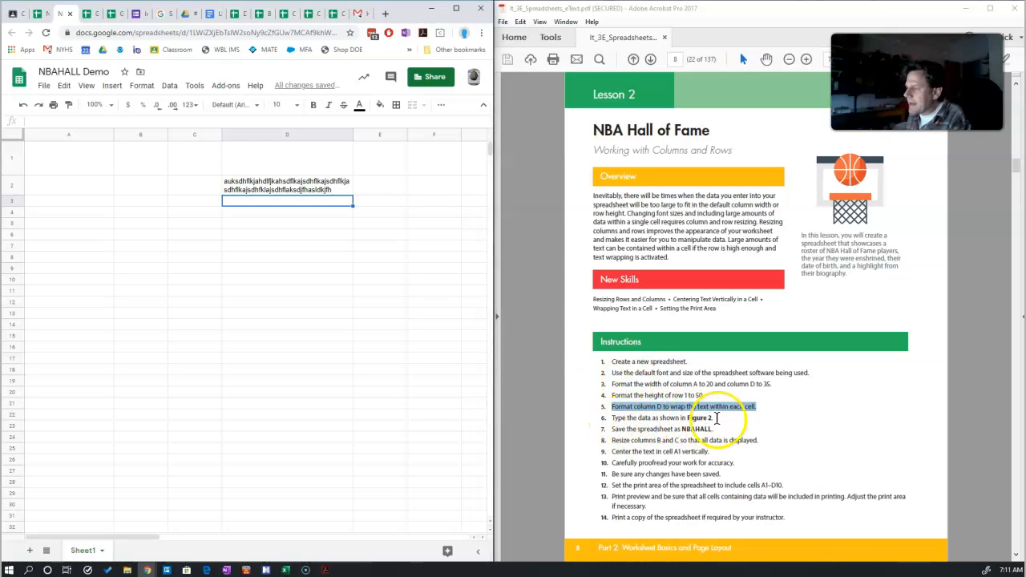
scroll(725, 389, "down", 2)
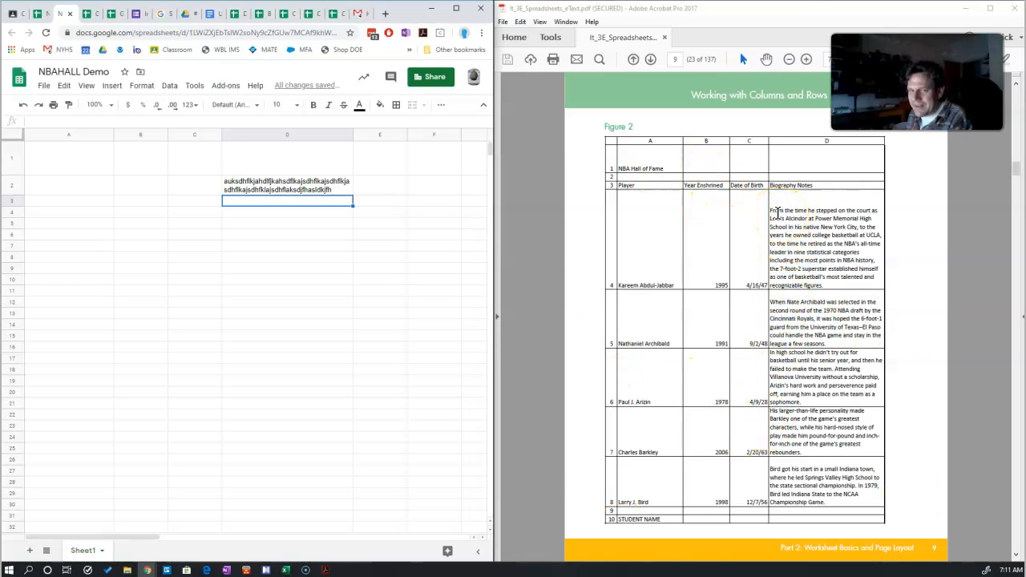
left_click_drag(771, 212, 842, 291)
left_click_drag(831, 291, 828, 283)
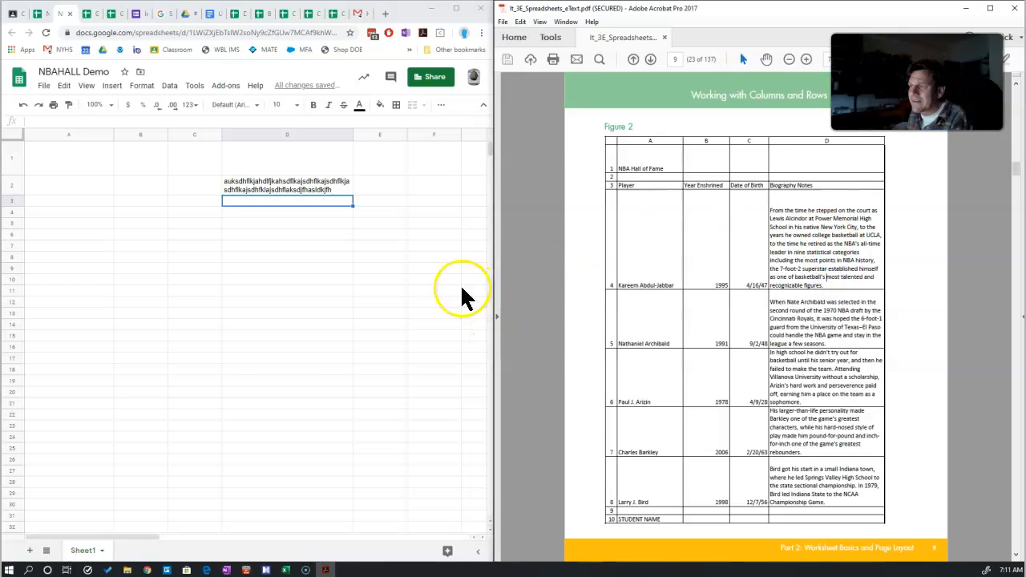
left_click(316, 187)
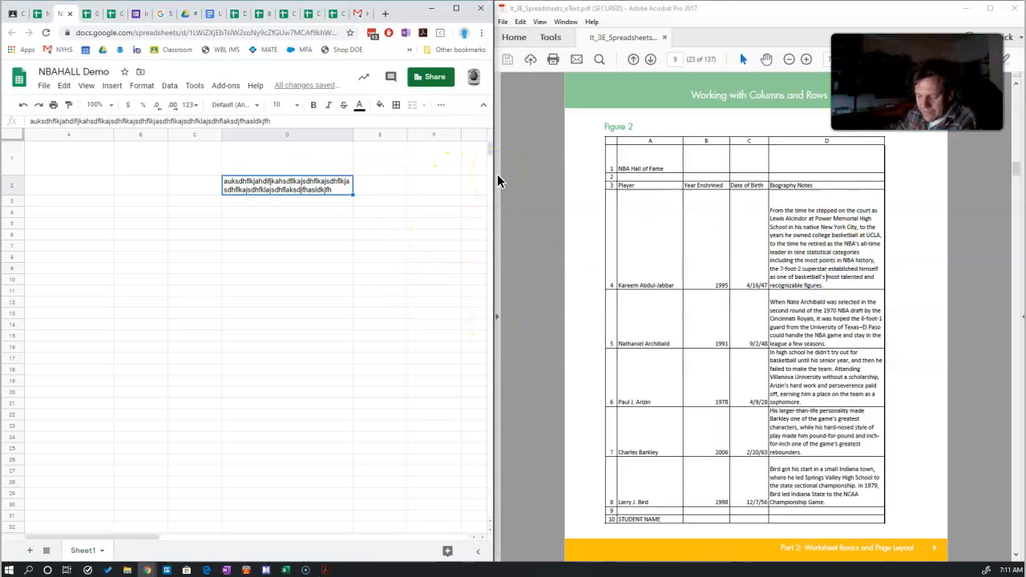
Step: Clear the test text from cell D2
key("Delete")
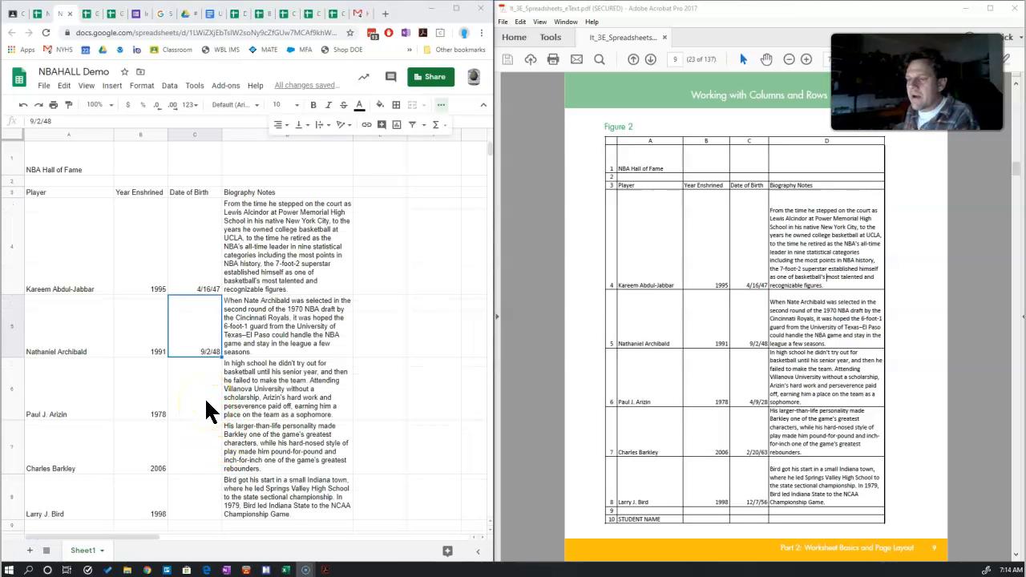
Step: Enter C6's birth date and correct it from 4/9/88 to 4/9/28 in the formula bar
left_click(206, 409)
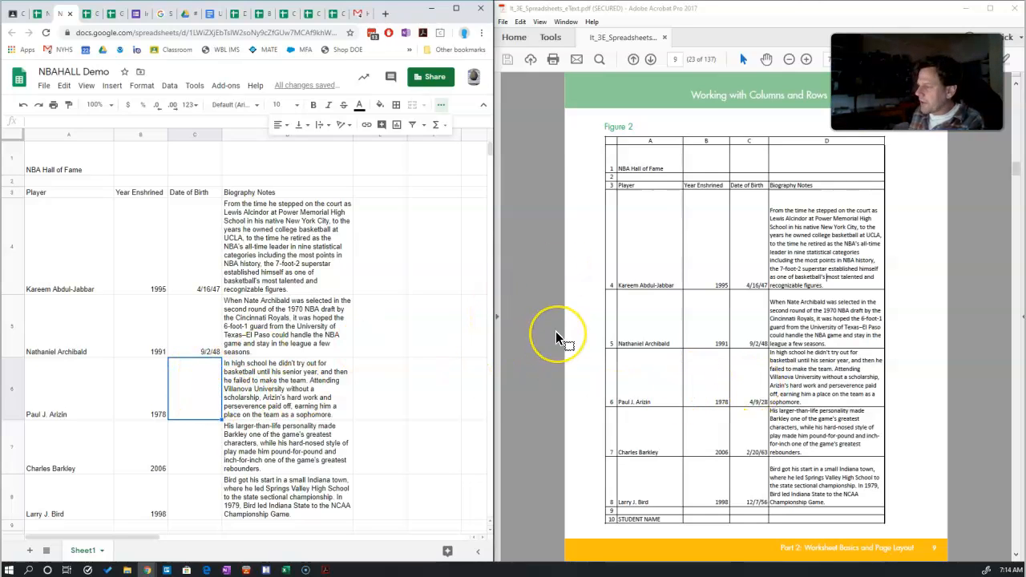
type("4/9/288")
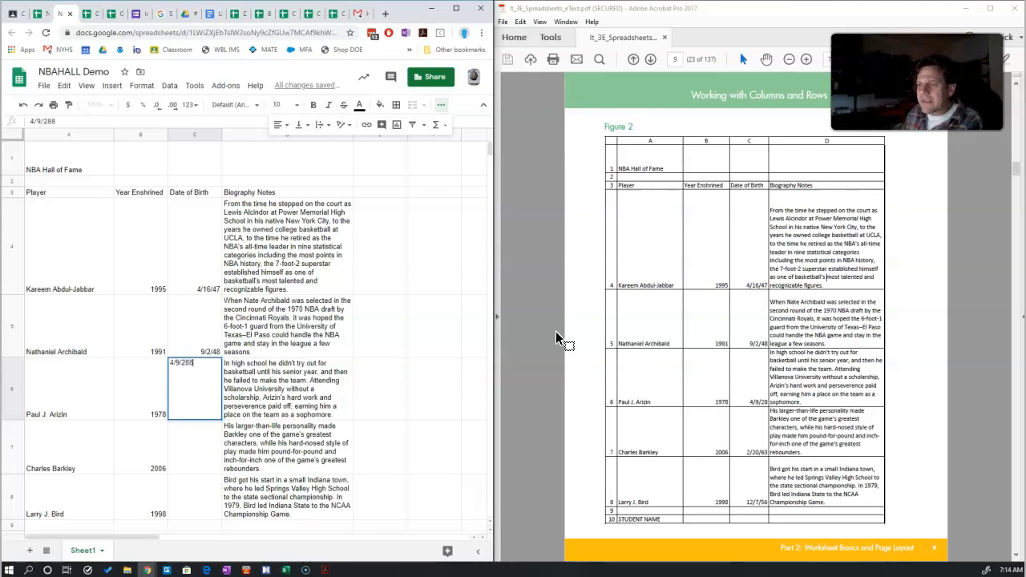
key("Return")
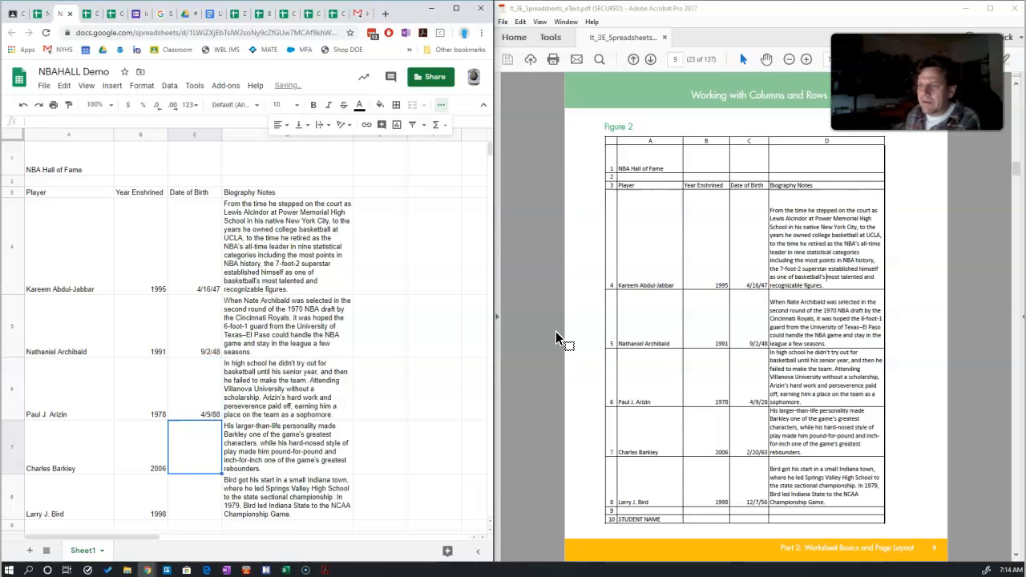
left_click(207, 401)
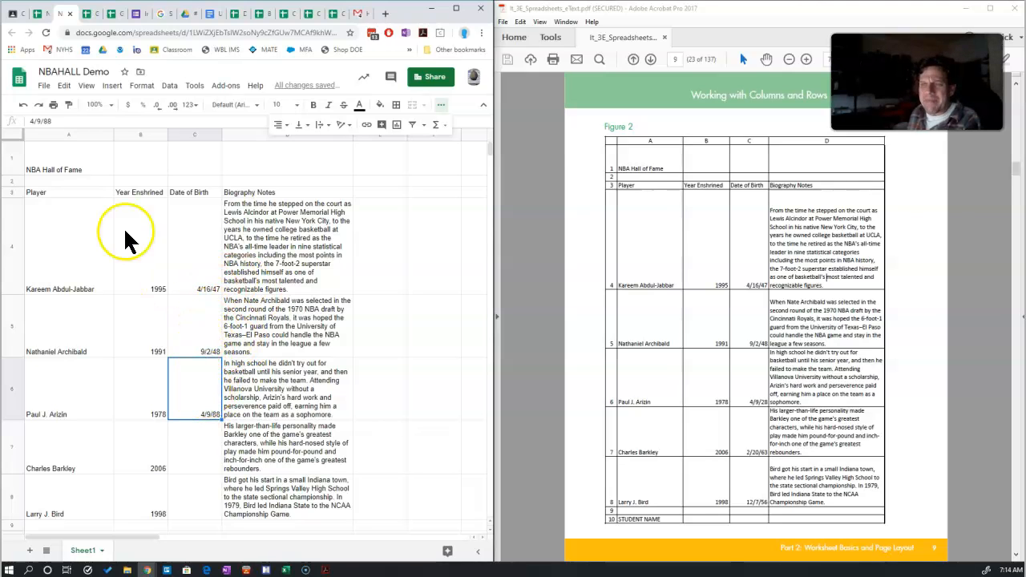
left_click(68, 121)
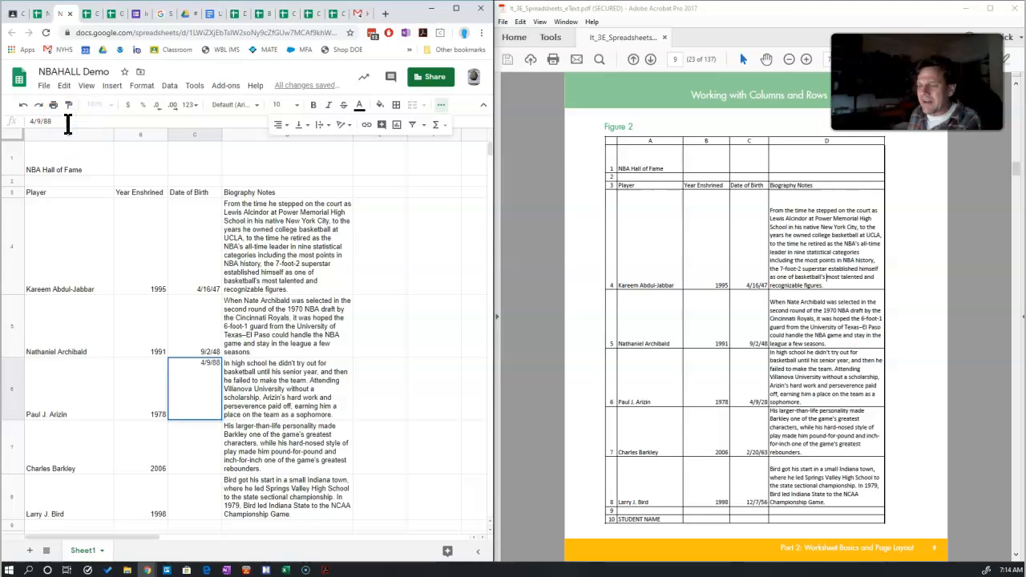
left_click_drag(70, 122, 28, 121)
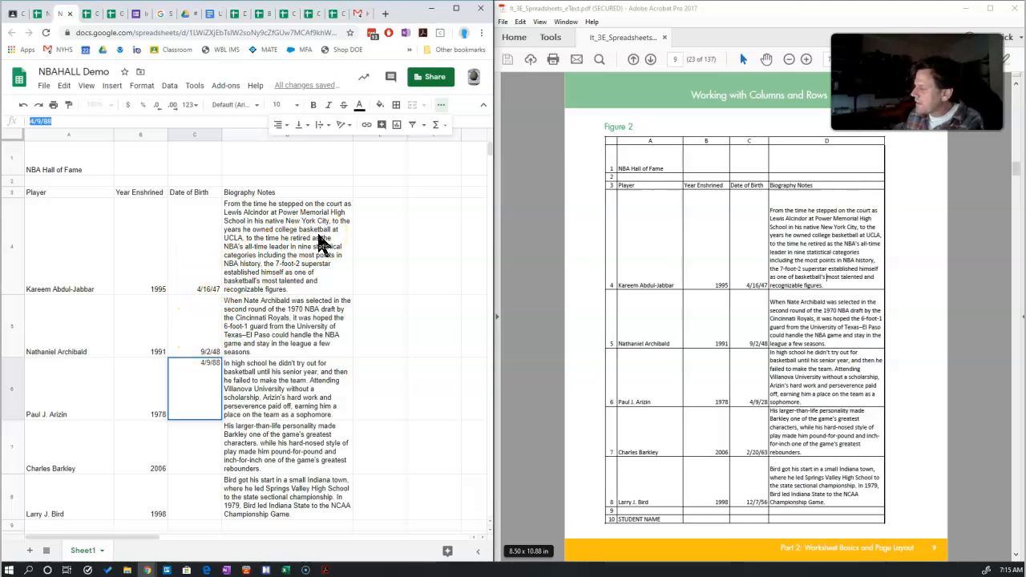
type("4/")
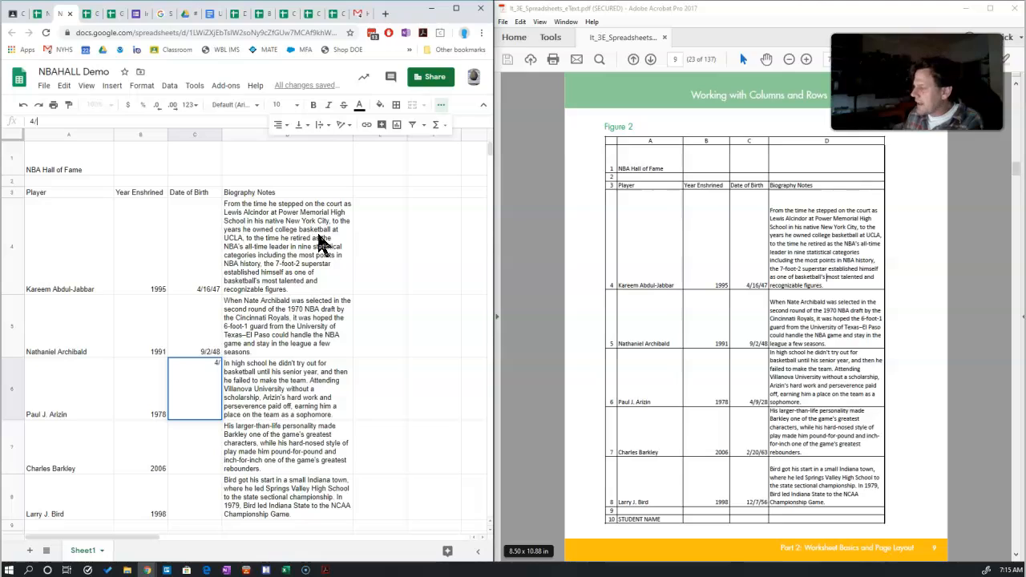
type("9/28")
key("Return")
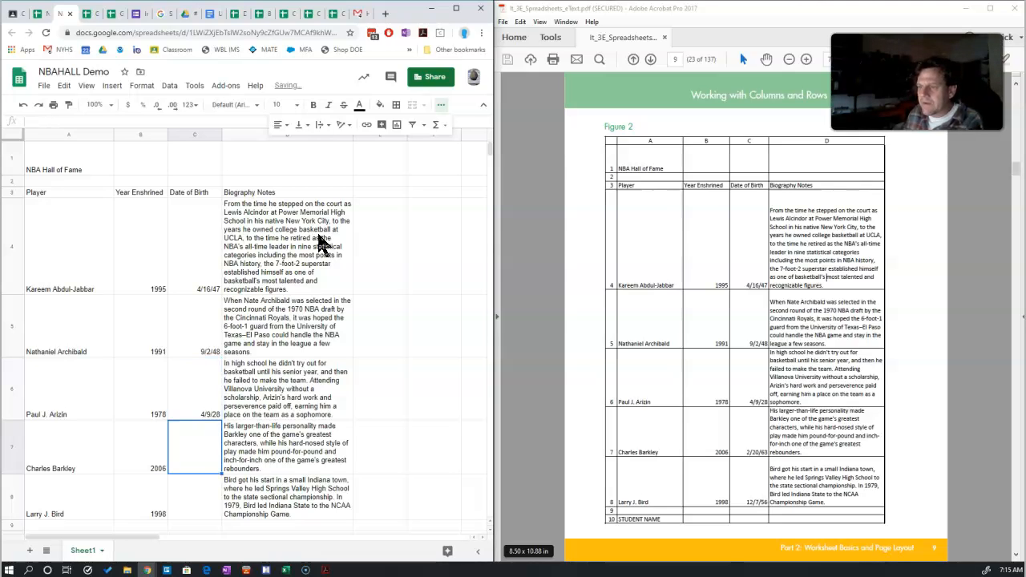
key("Up")
Step: Enter 2/20/63 as the birth date in C7
left_click(200, 403)
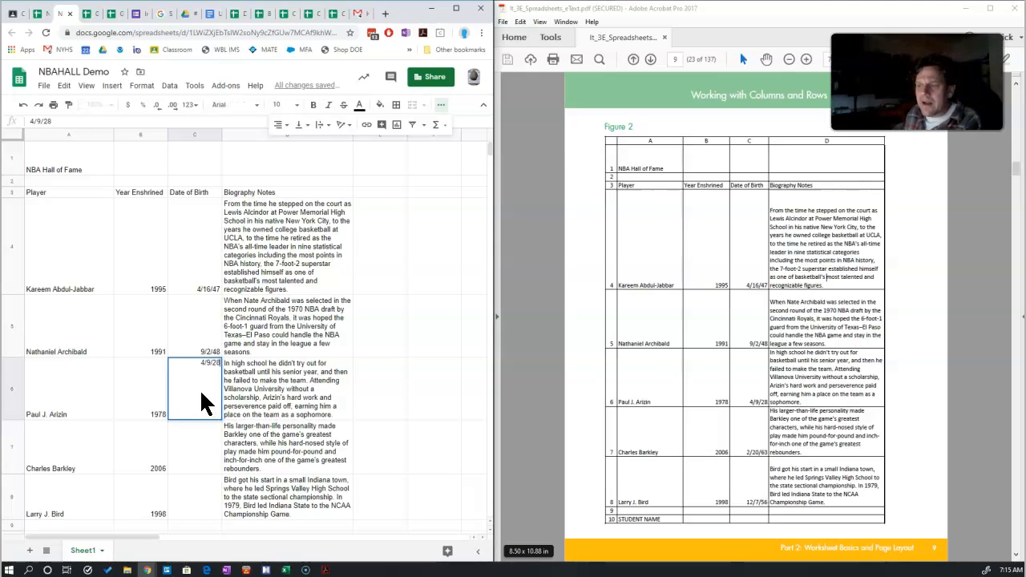
key("Down")
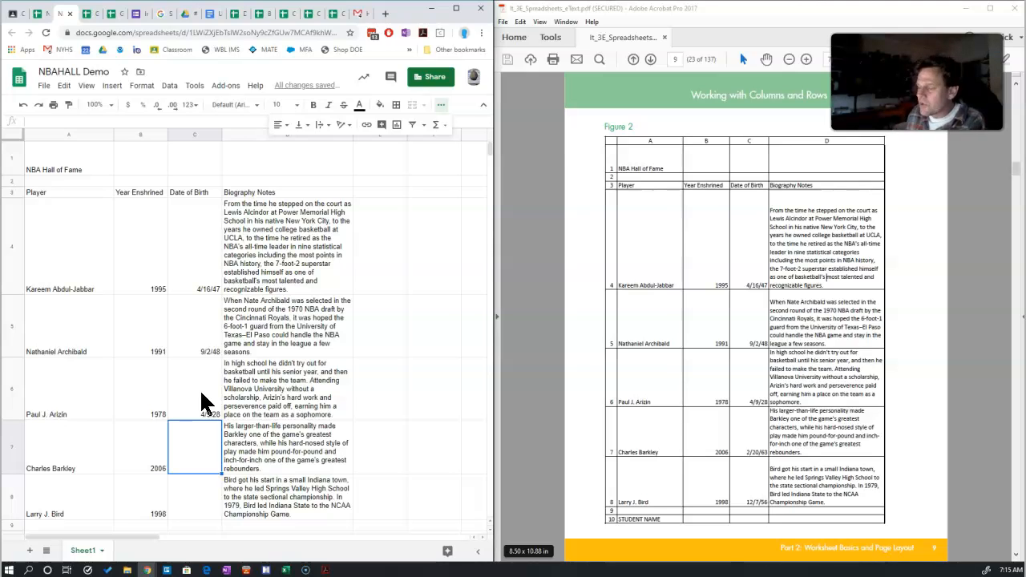
type("2")
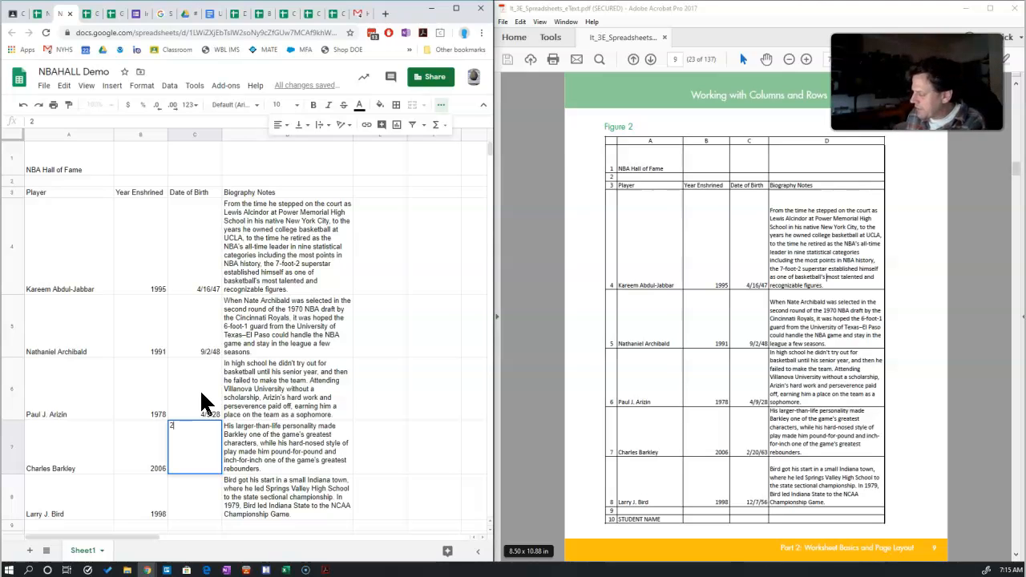
type("/20/63")
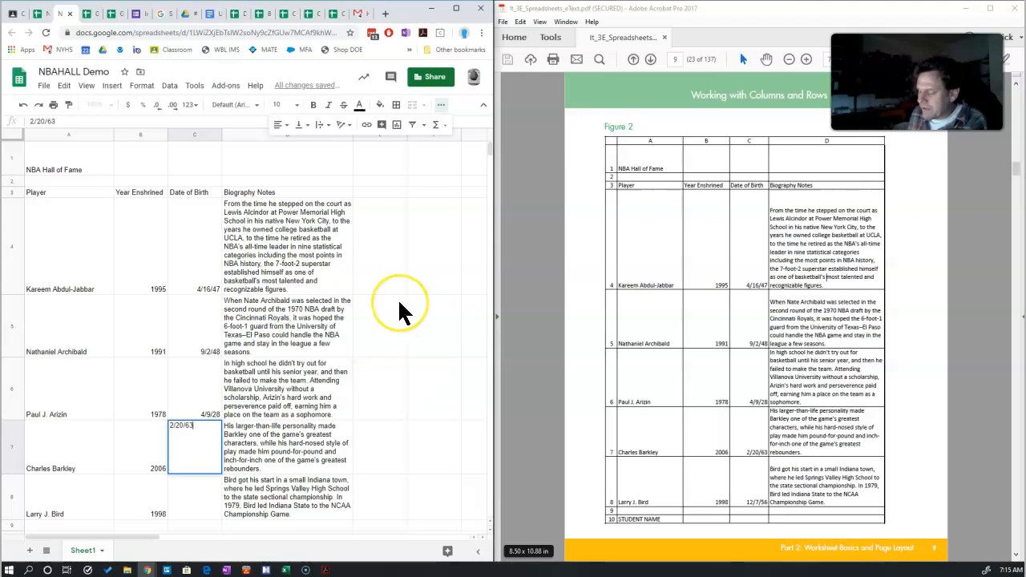
key("Return")
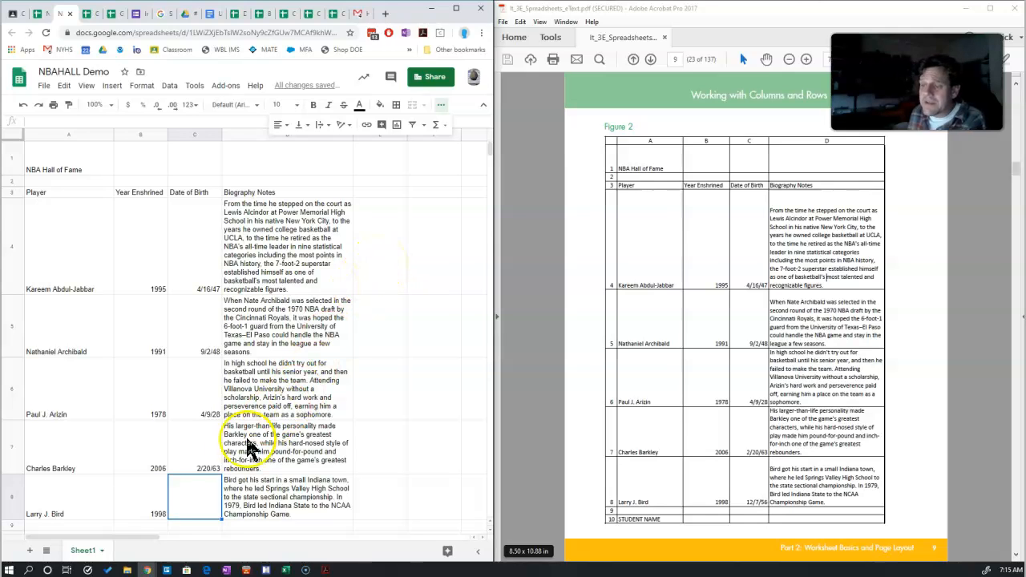
Step: Review the entered names, years, birth dates and biographies in rows 3–8
left_click(212, 447)
left_click(209, 401)
left_click(209, 351)
left_click(197, 279)
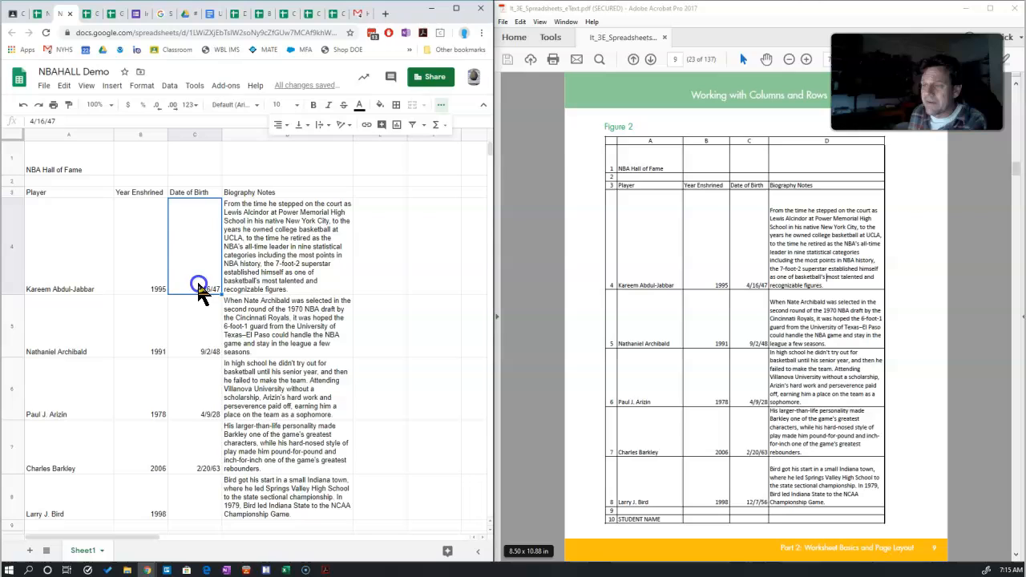
left_click(268, 248)
left_click(76, 259)
left_click(149, 257)
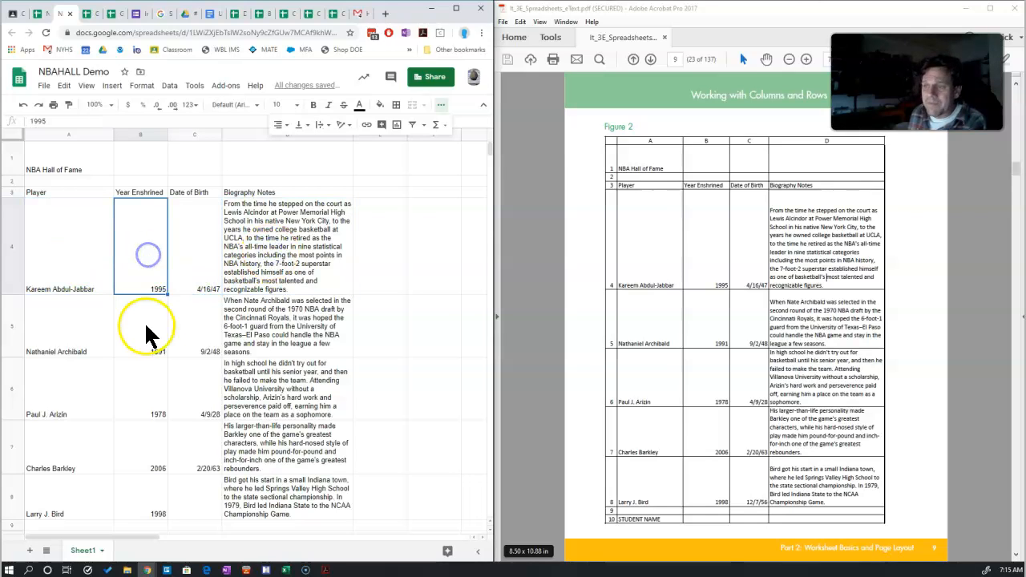
left_click(149, 321)
left_click(85, 323)
left_click(74, 397)
left_click(140, 391)
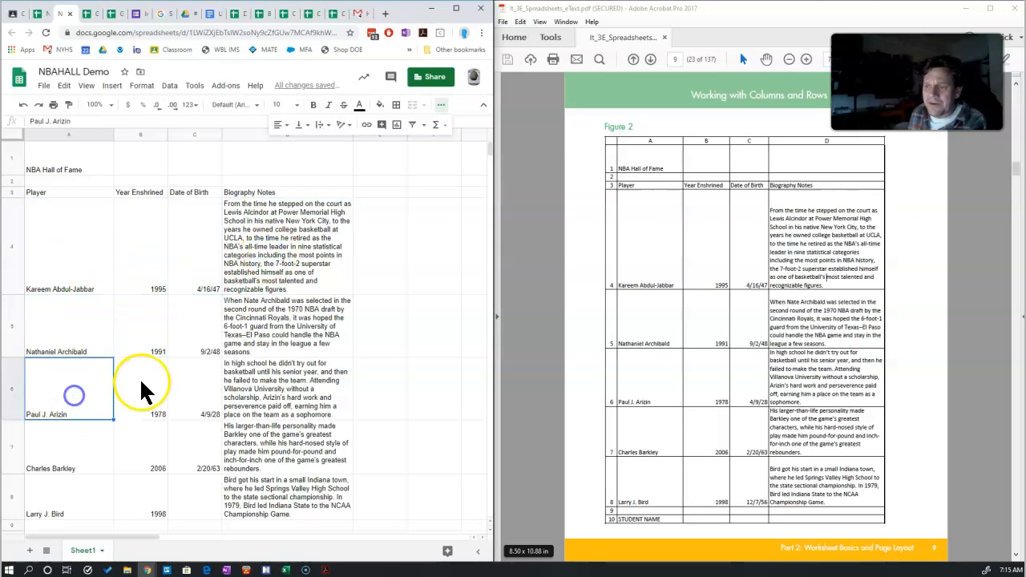
left_click(86, 428)
Step: Enter 12/7/56 as the birth date in C8 and check the last biography in D8
left_click(187, 489)
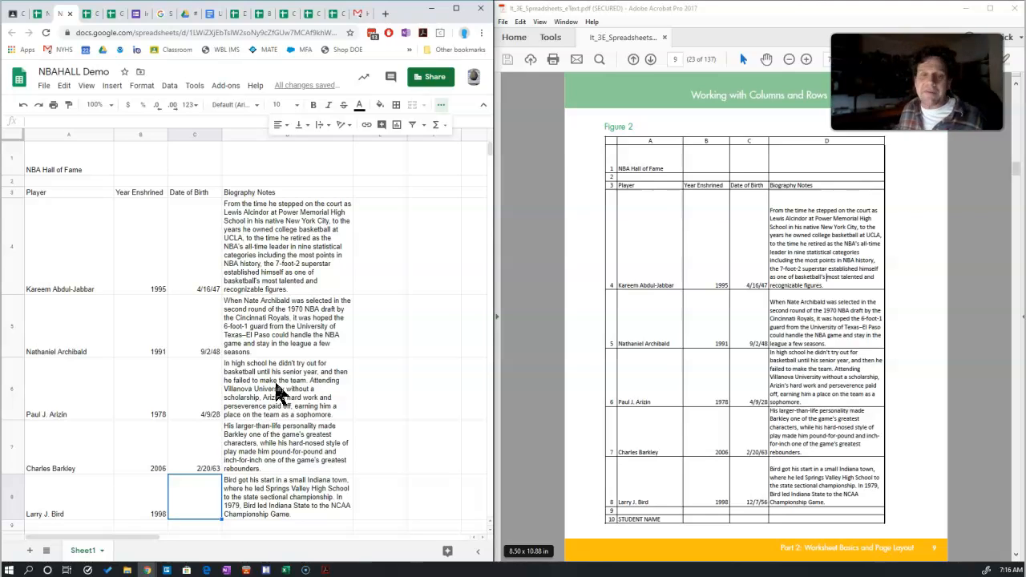
type("12")
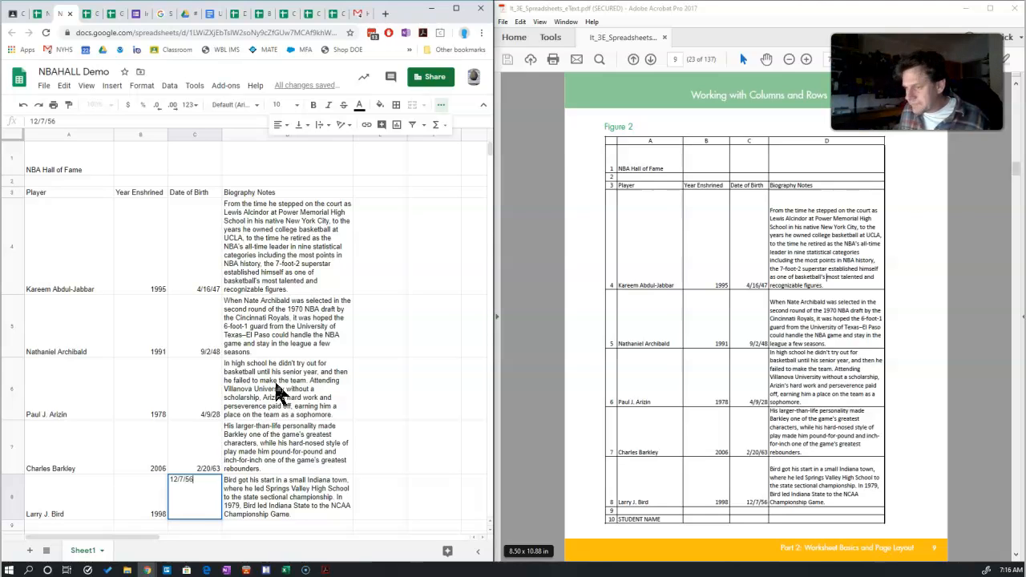
type("/7/56")
key("Return")
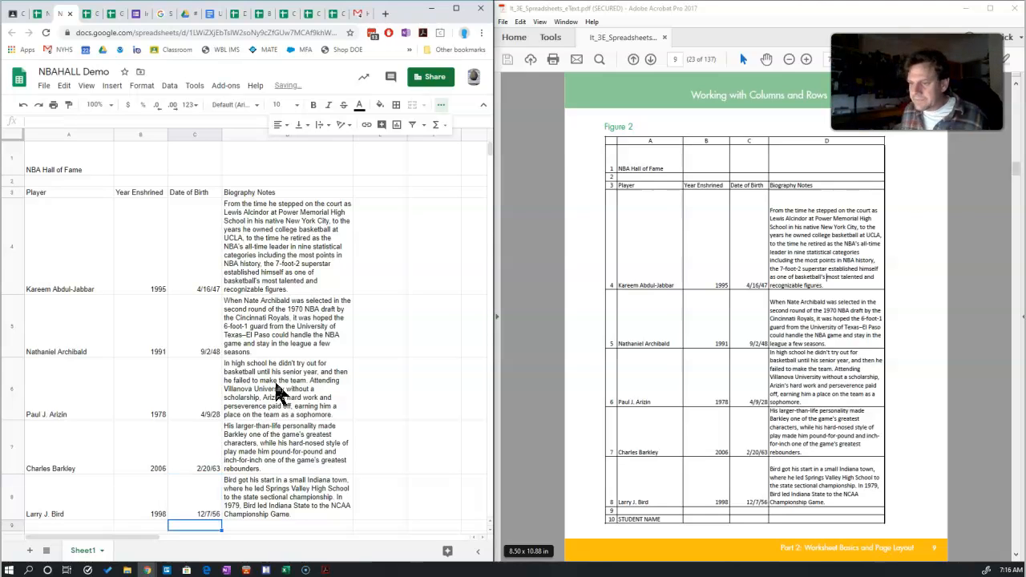
left_click(257, 493)
scroll(231, 430, "down", 3)
scroll(231, 437, "up", 3)
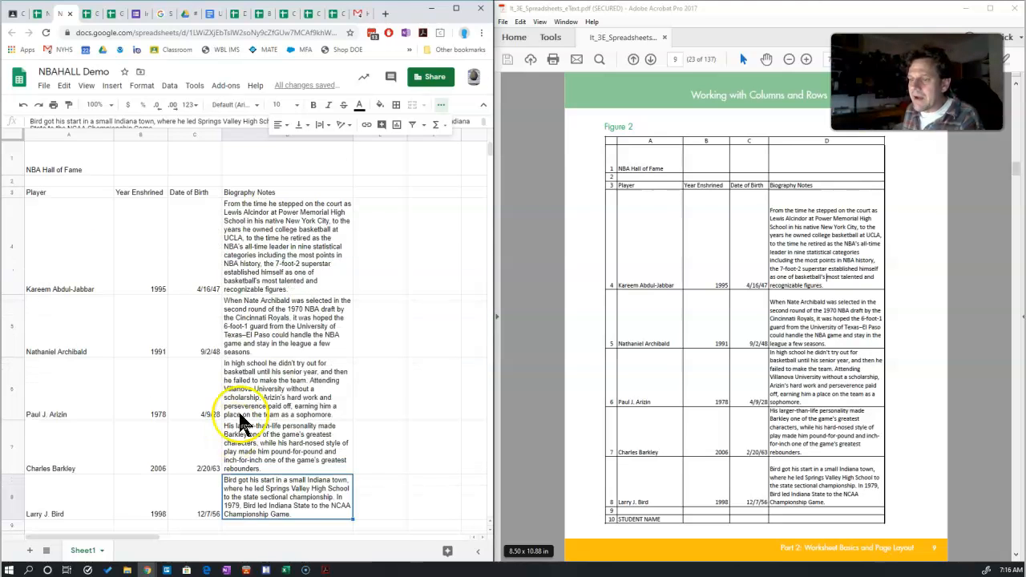
scroll(130, 447, "down", 1)
left_click(69, 499)
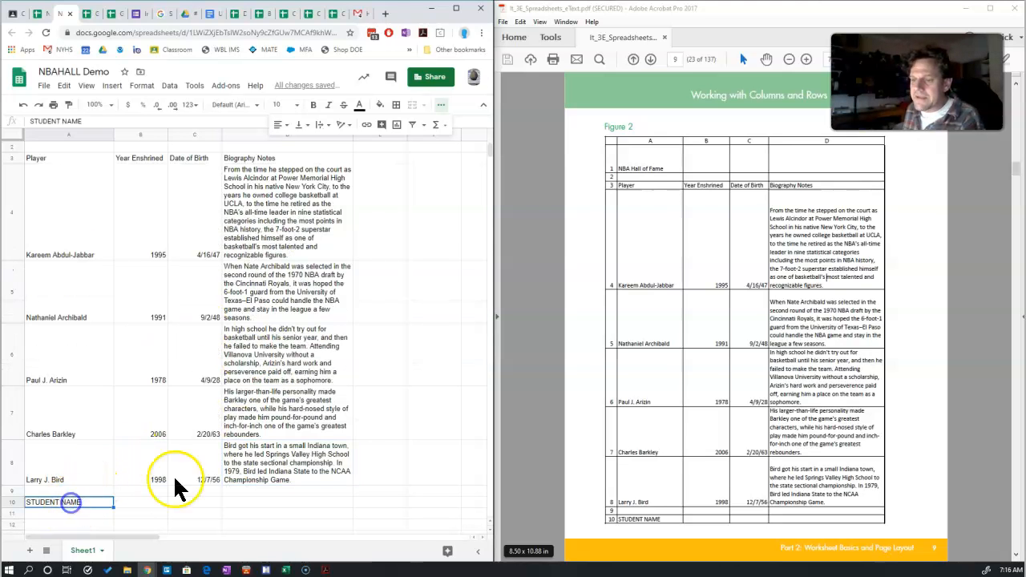
type("Rick Lee")
key("Return")
scroll(191, 446, "up", 1)
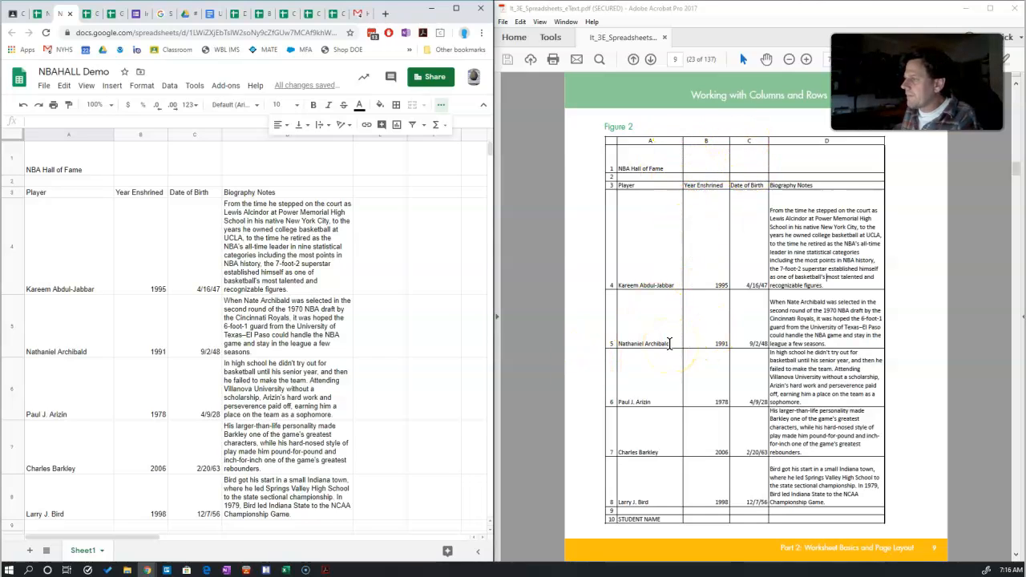
scroll(669, 344, "up", 1)
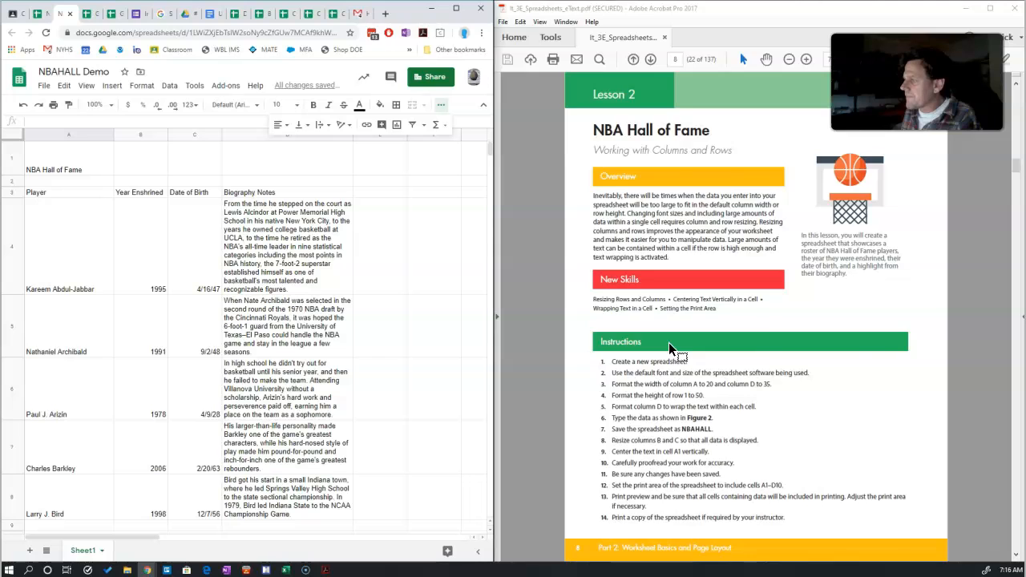
scroll(670, 344, "down", 1)
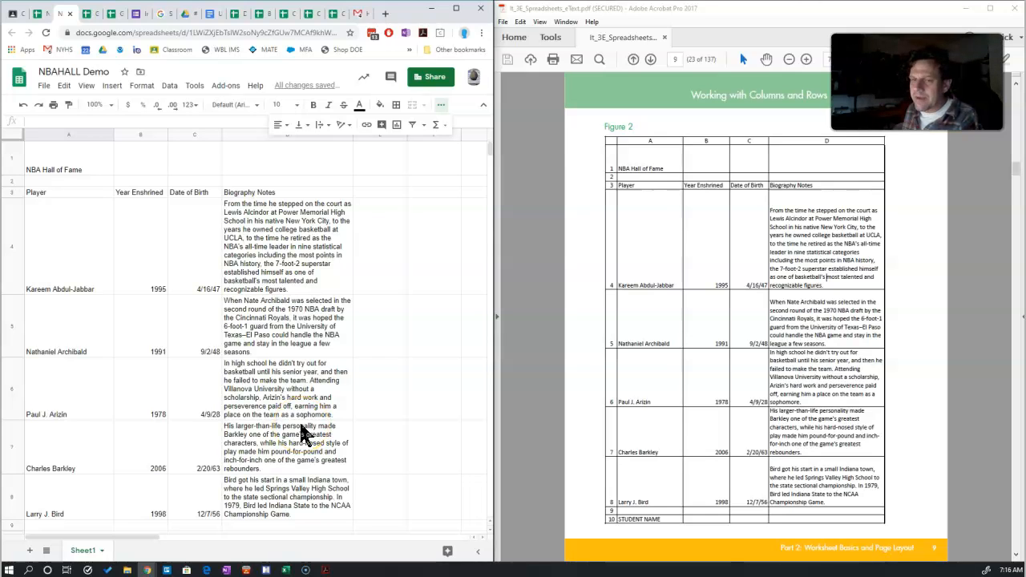
scroll(600, 390, "down", 1)
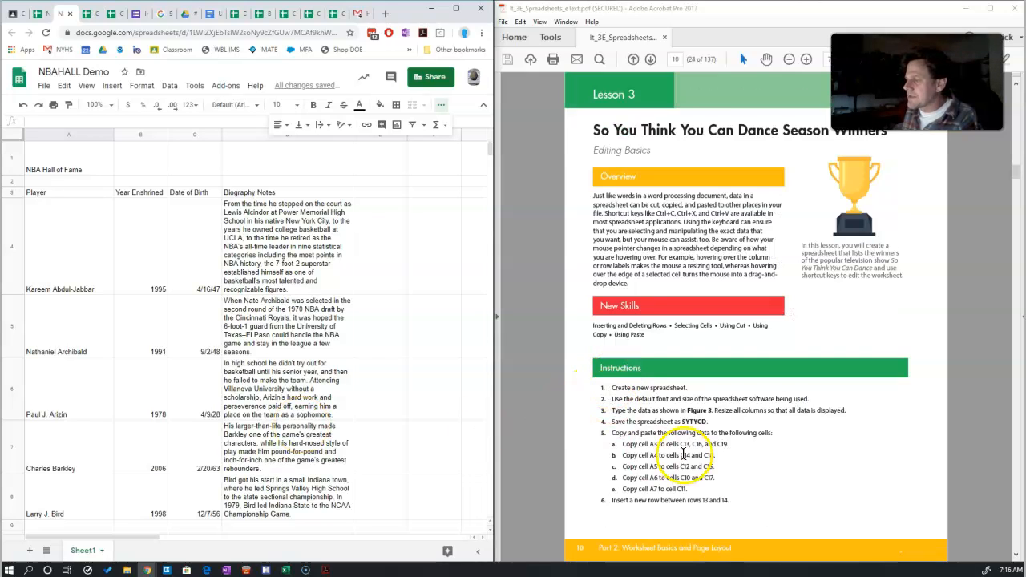
scroll(682, 455, "up", 2)
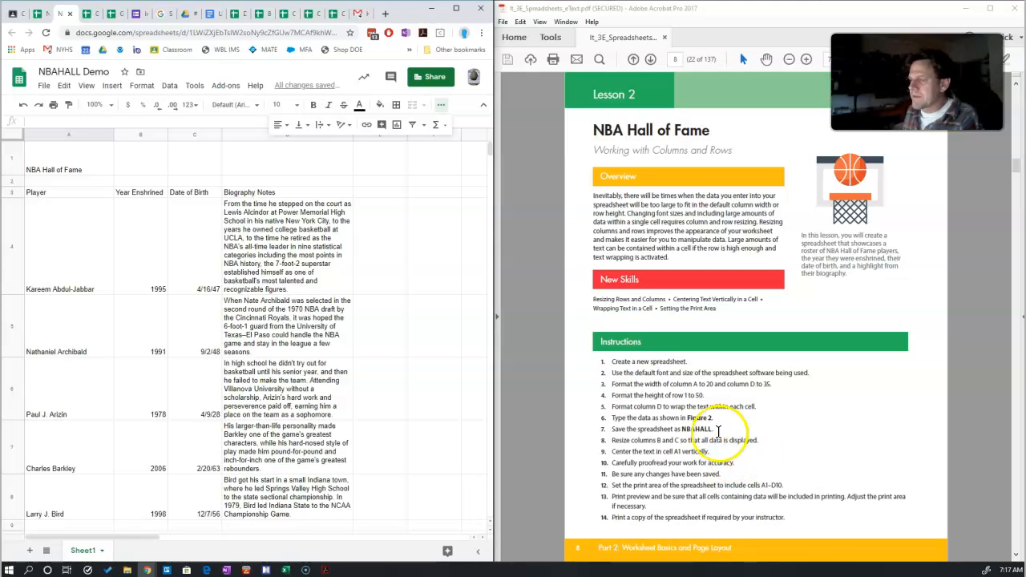
scroll(185, 337, "down", 1)
scroll(186, 350, "down", 1)
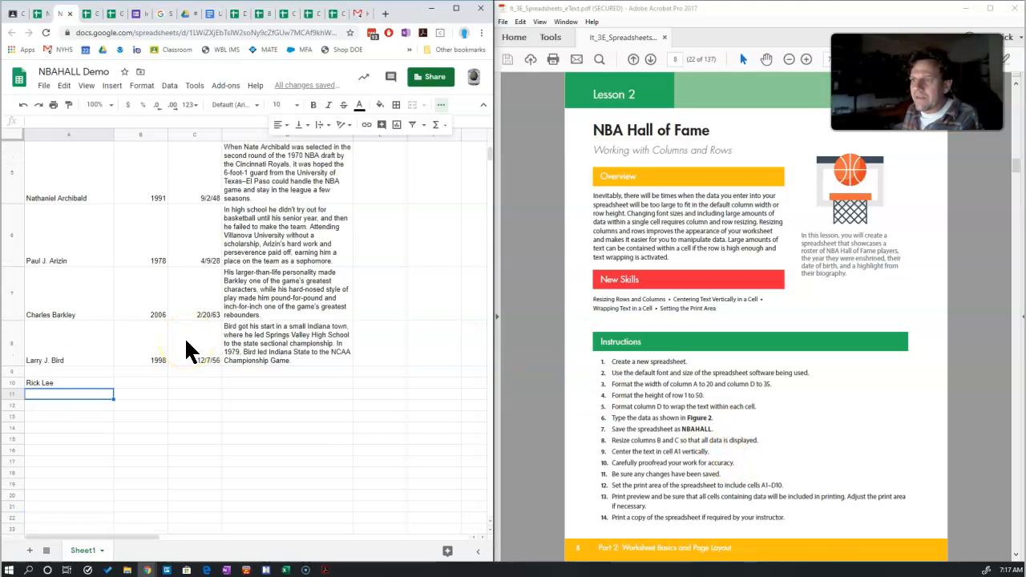
scroll(186, 344, "up", 3)
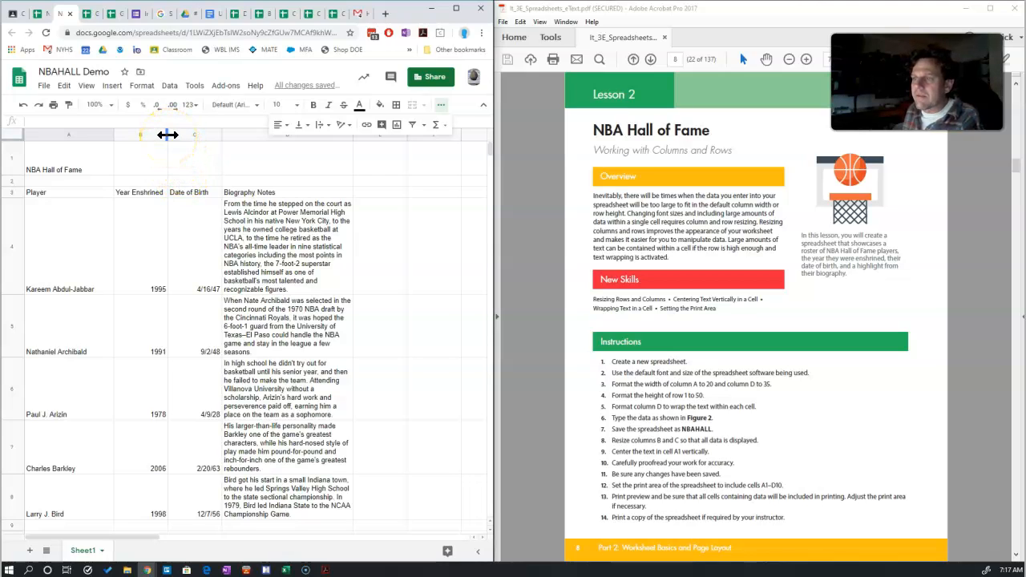
Step: Try several widths for column B, then auto-fit it to the Year Enshrined heading
left_click_drag(167, 134, 188, 134)
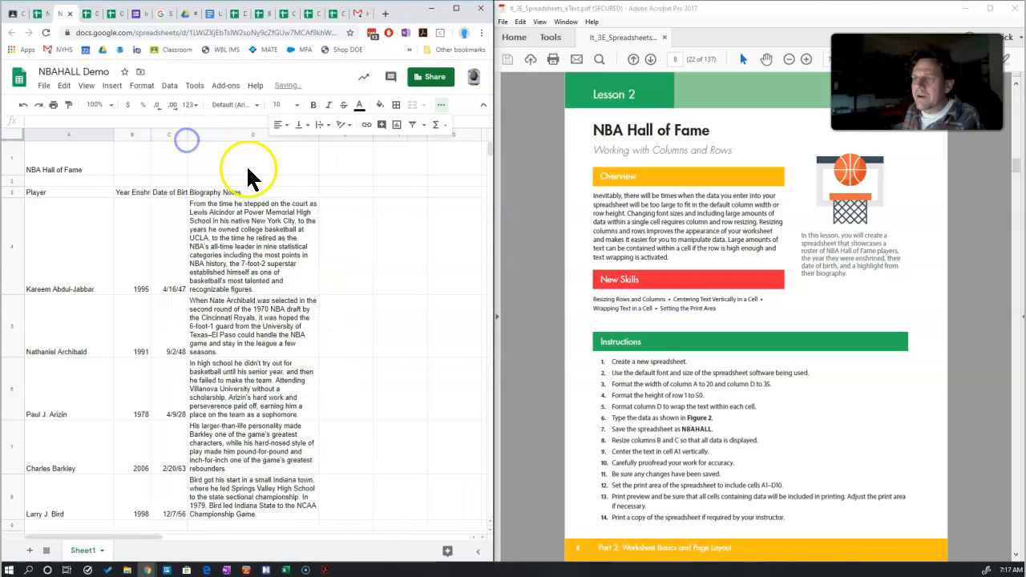
left_click(143, 197)
left_click(167, 194)
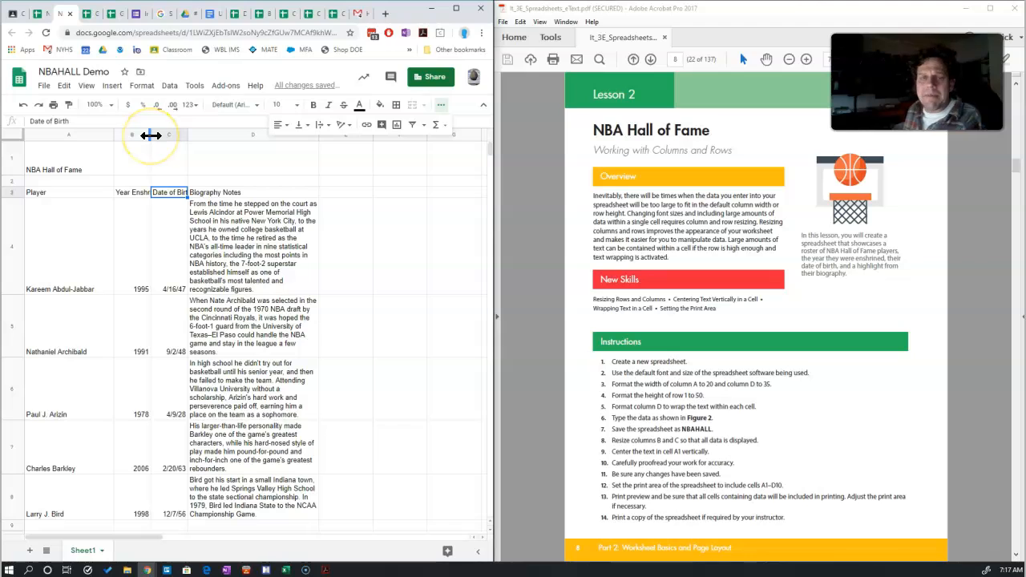
mouse_move(151, 136)
left_mouse_down()
mouse_move(165, 138)
mouse_move(152, 138)
left_mouse_up()
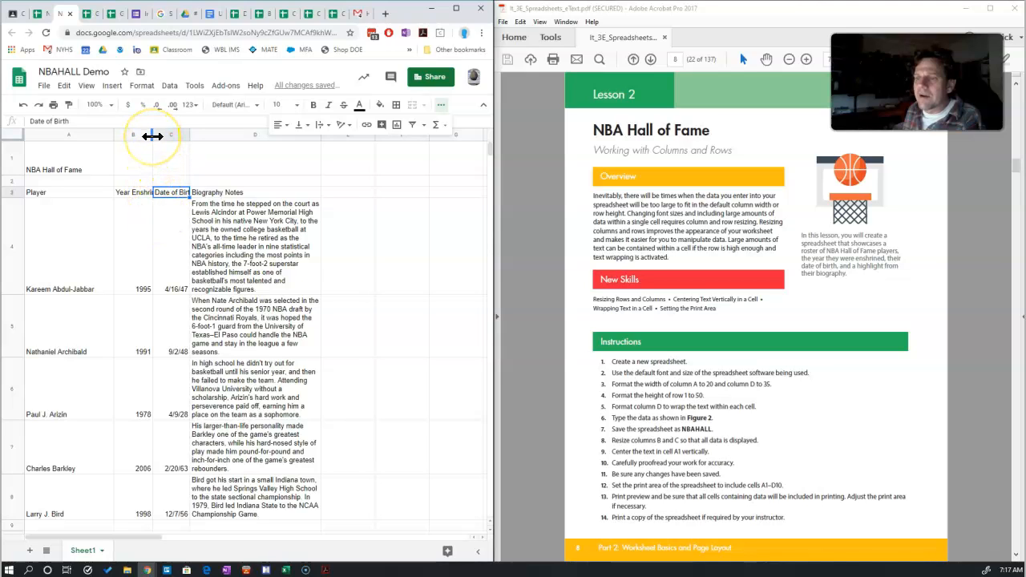
left_click_drag(152, 136, 208, 135)
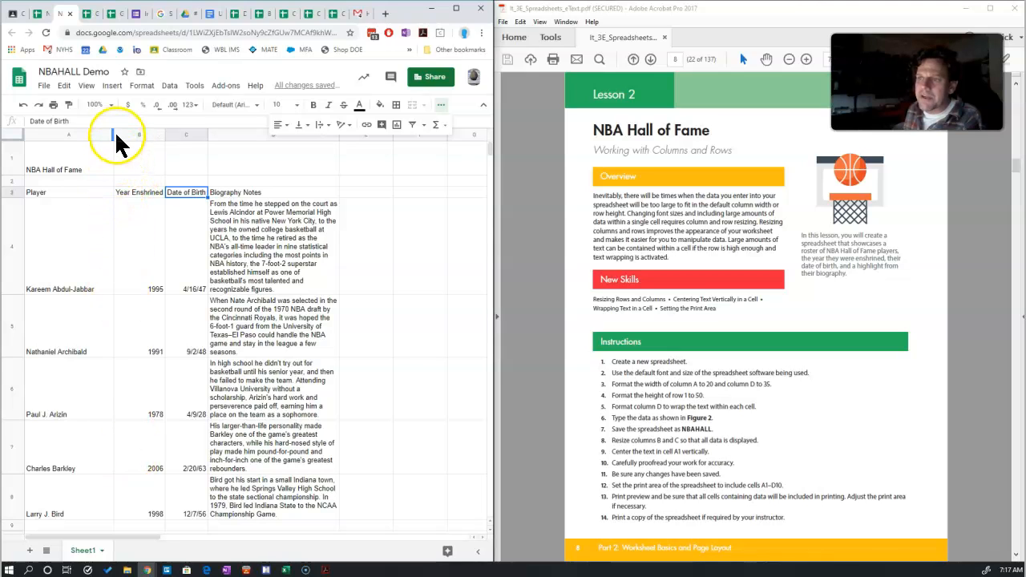
left_click_drag(165, 134, 129, 138)
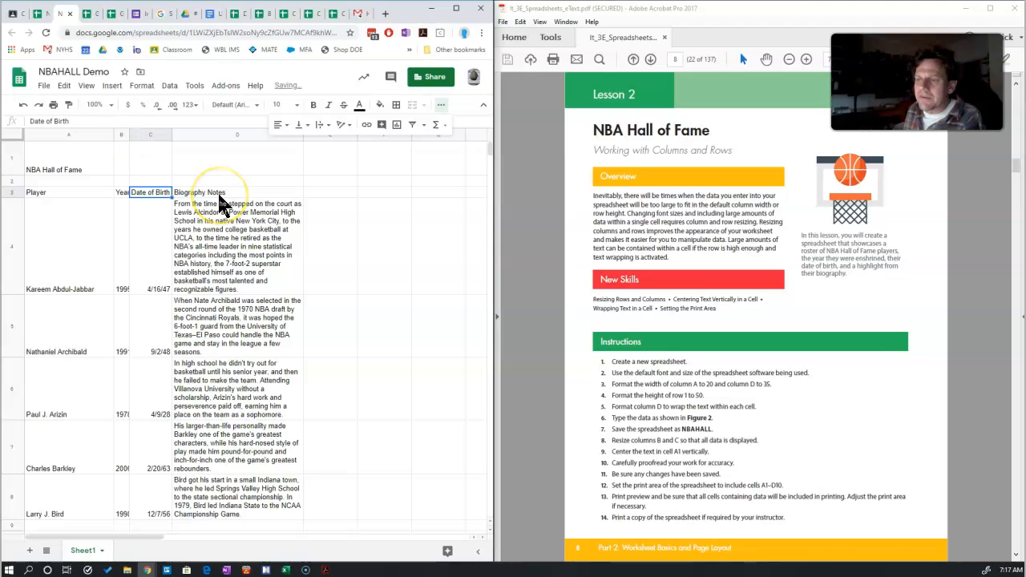
double_click(129, 134)
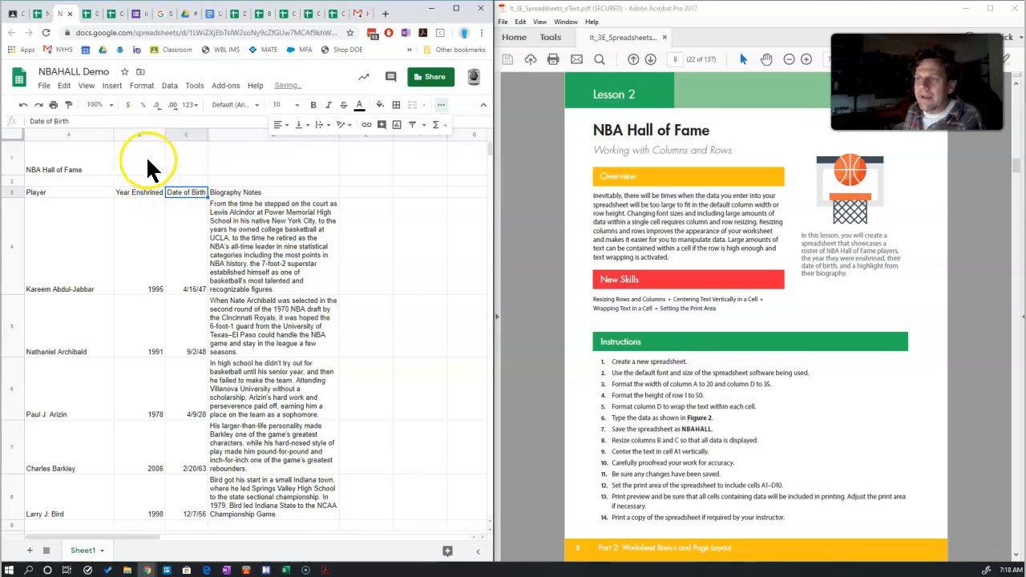
Step: Select the NBA Hall of Fame title in A1 and widen Chrome beside the Acrobat PDF
scroll(135, 366, "down", 2)
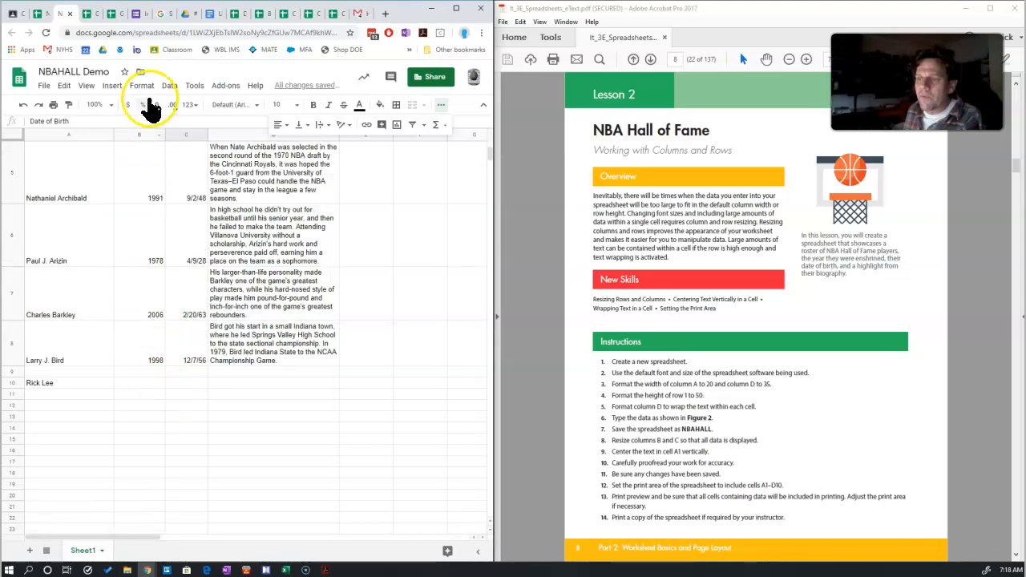
scroll(144, 369, "up", 1)
scroll(141, 371, "up", 3)
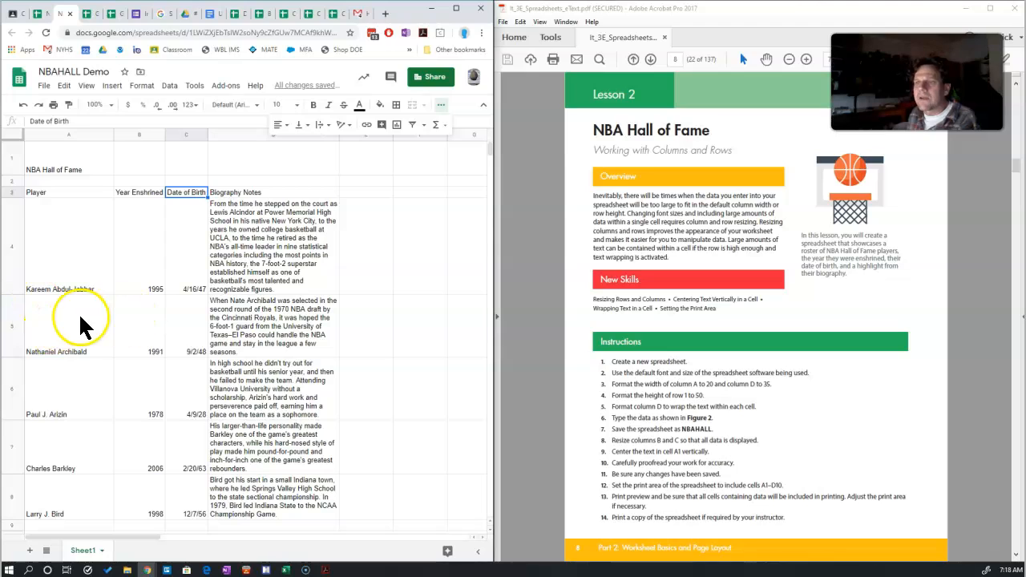
left_click(64, 164)
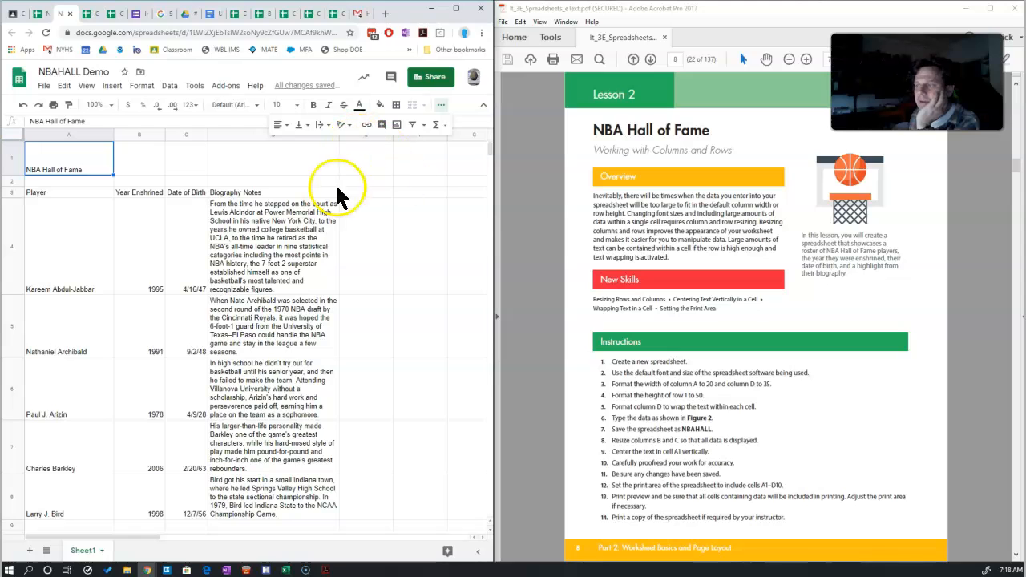
left_click_drag(490, 197, 569, 197)
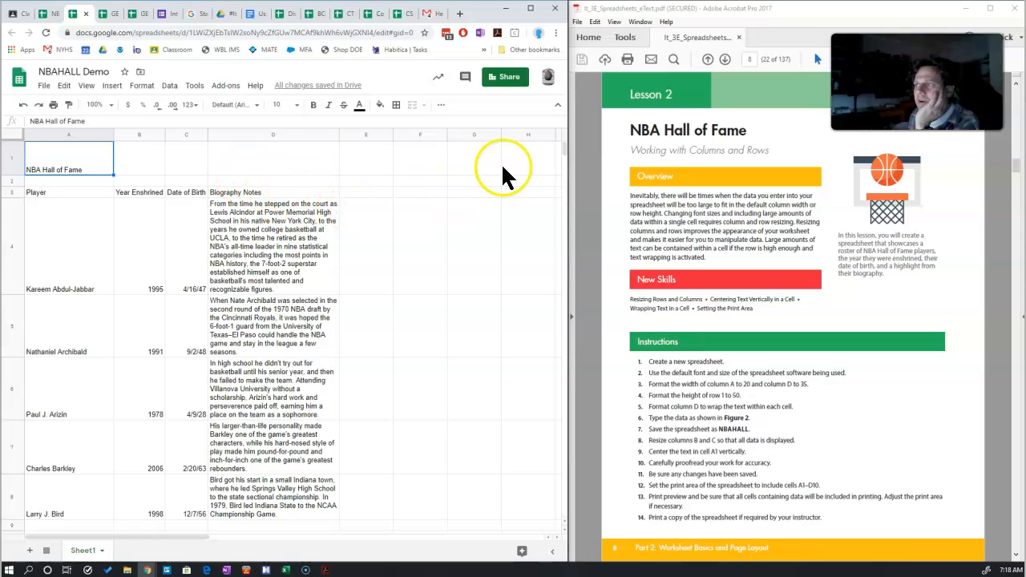
left_click_drag(572, 184, 537, 208)
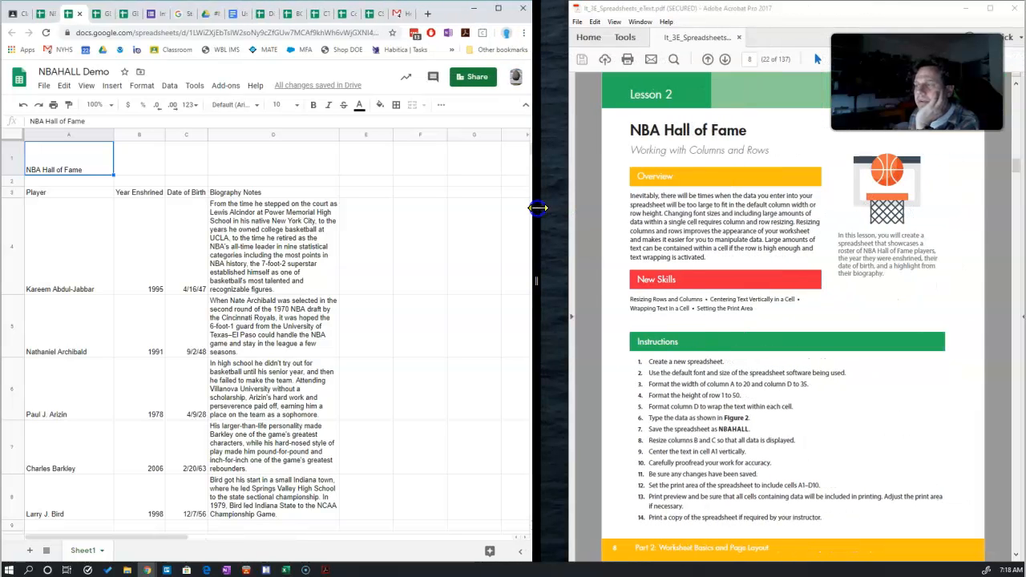
left_click(441, 105)
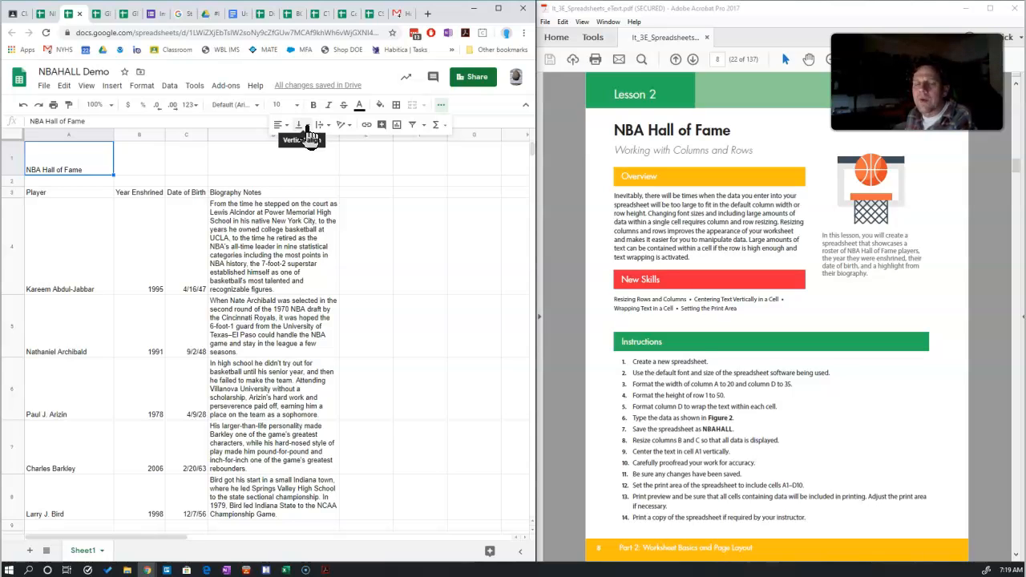
Step: Give A1 Middle vertical alignment, then try a vertical alignment on empty cell D1
left_click(308, 127)
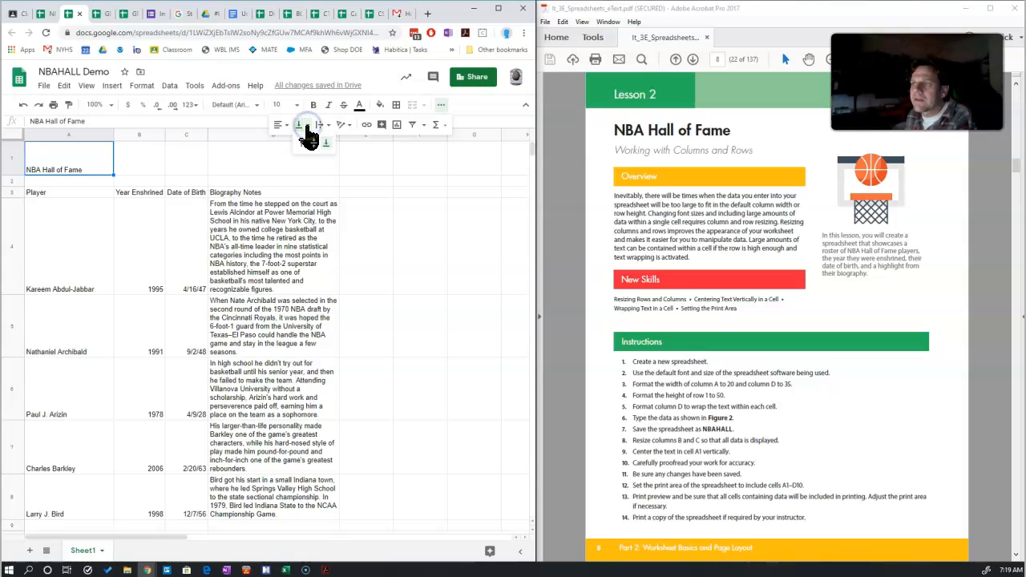
left_click(316, 145)
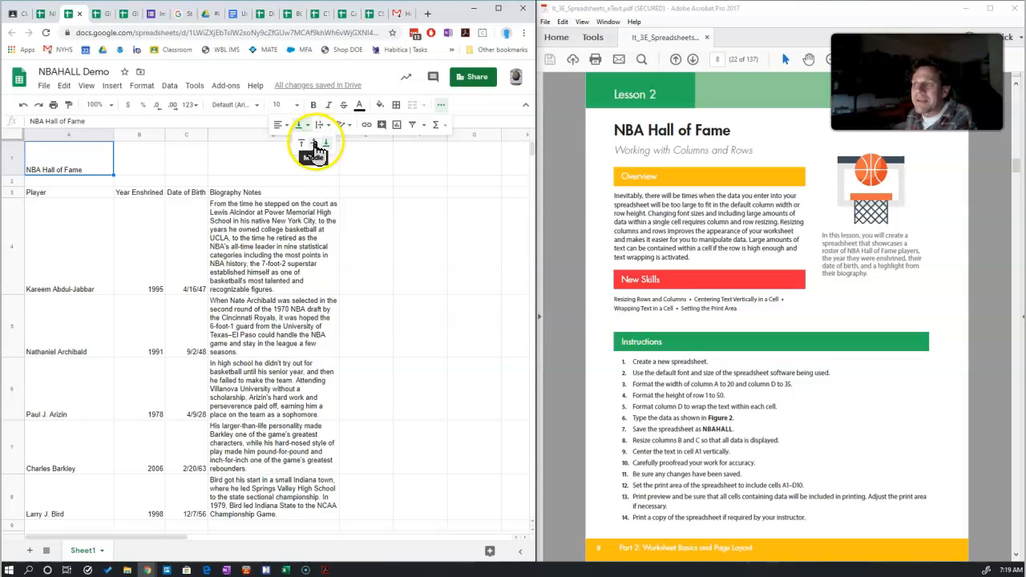
left_click(316, 148)
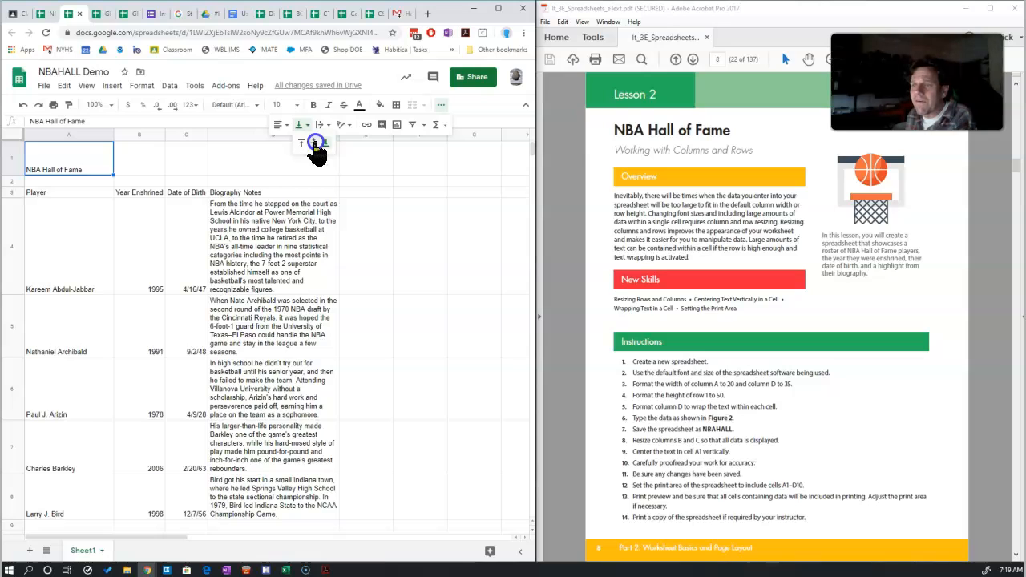
left_click(267, 159)
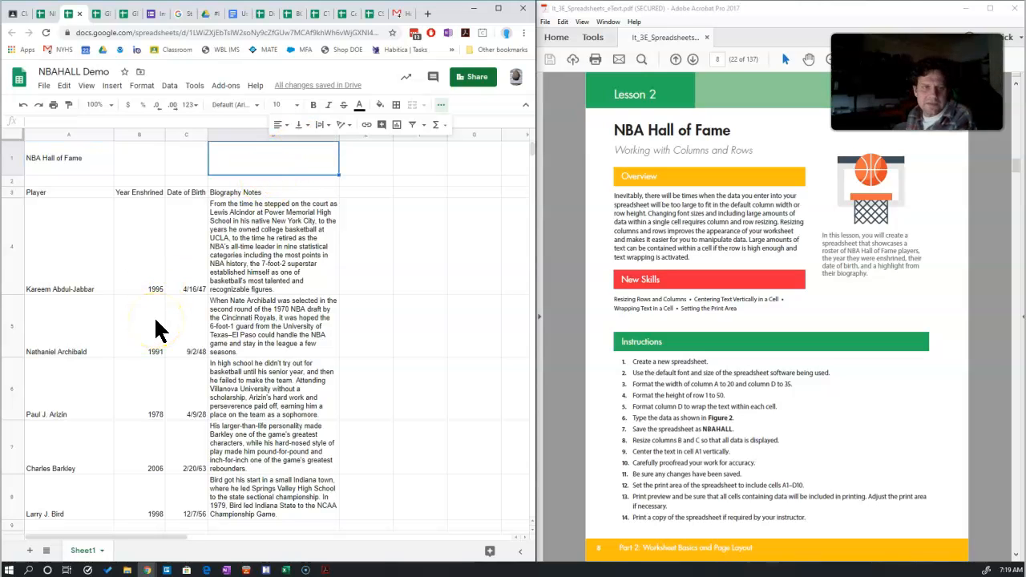
left_click(306, 125)
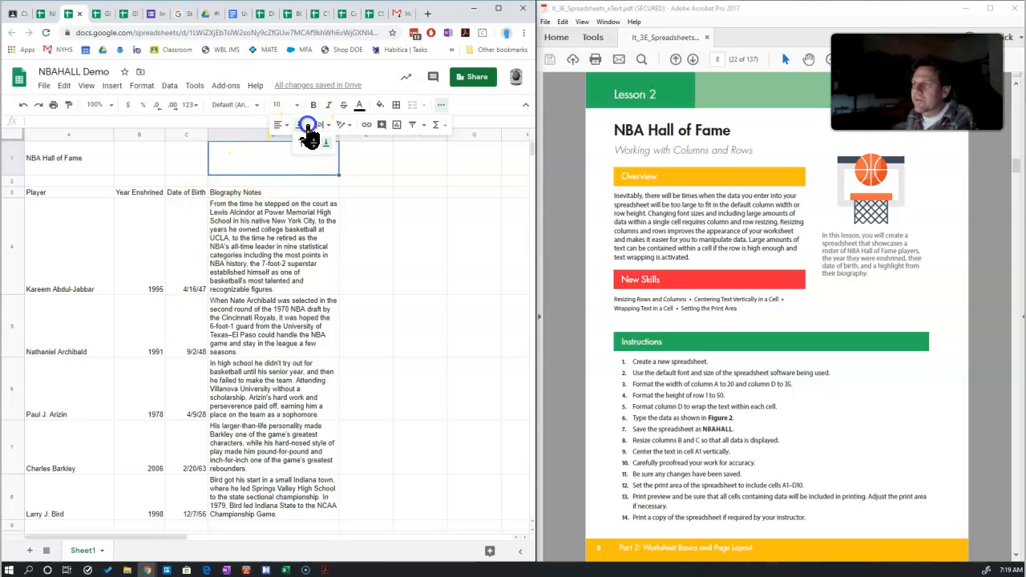
left_click(309, 142)
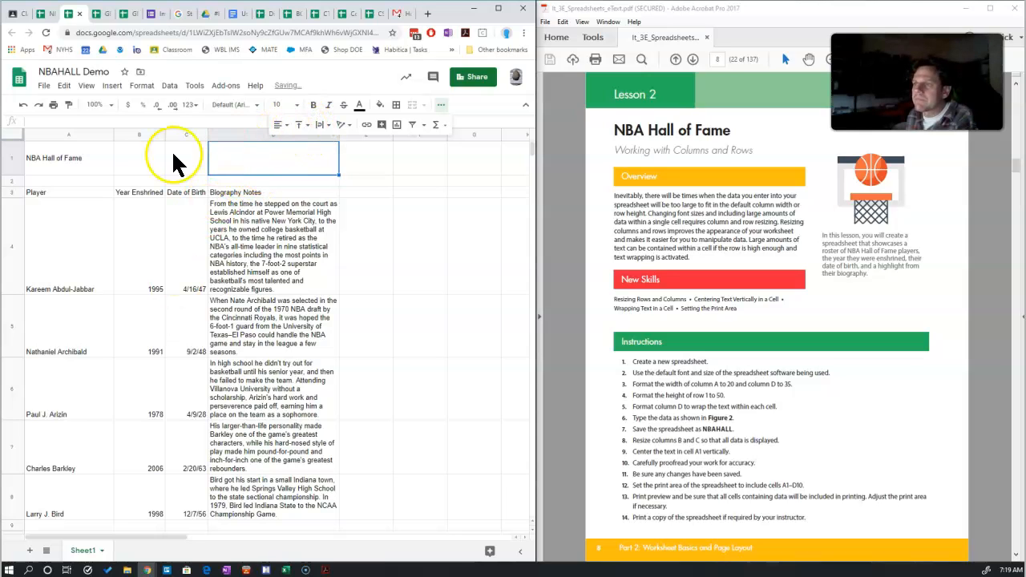
Step: Reapply Middle vertical alignment to the A1 title, then select cell A4
left_click(95, 164)
left_click(306, 125)
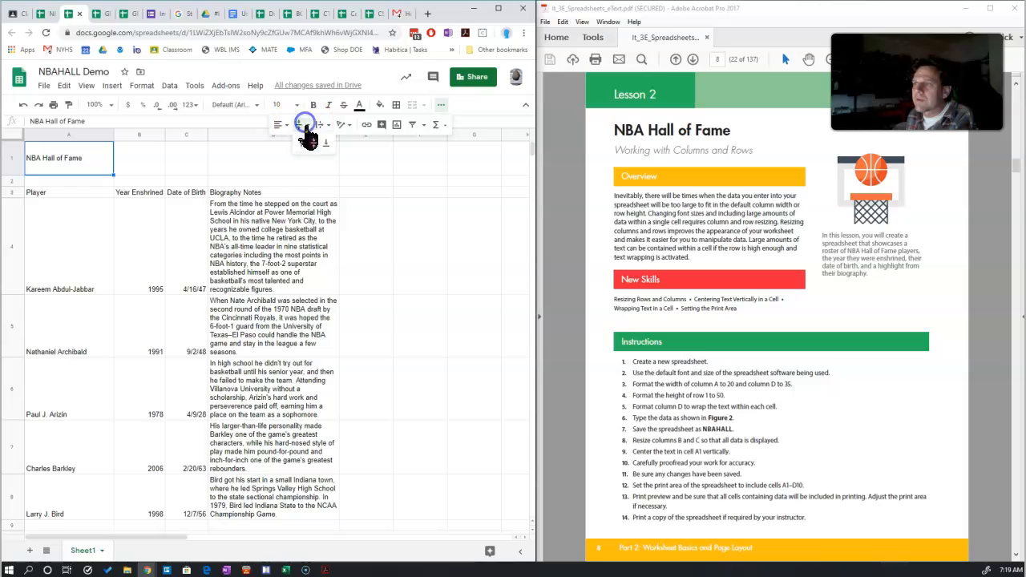
left_click(301, 142)
left_click(309, 128)
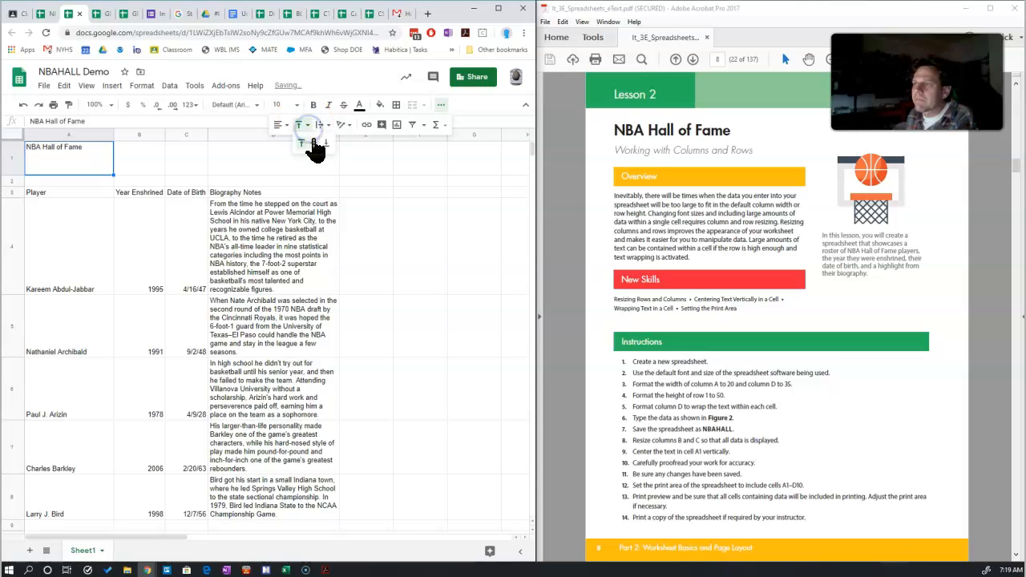
left_click(316, 143)
left_click(91, 218)
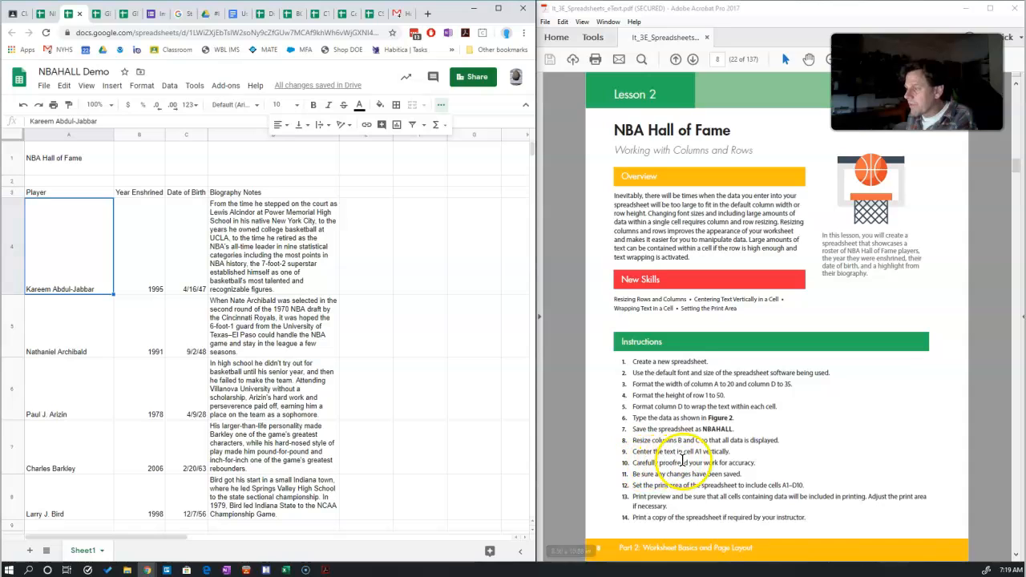
Step: Highlight instruction 10 in the PDF, view the Lesson 2 rubric, and return to NBAHALL Demo
left_click_drag(633, 464, 769, 468)
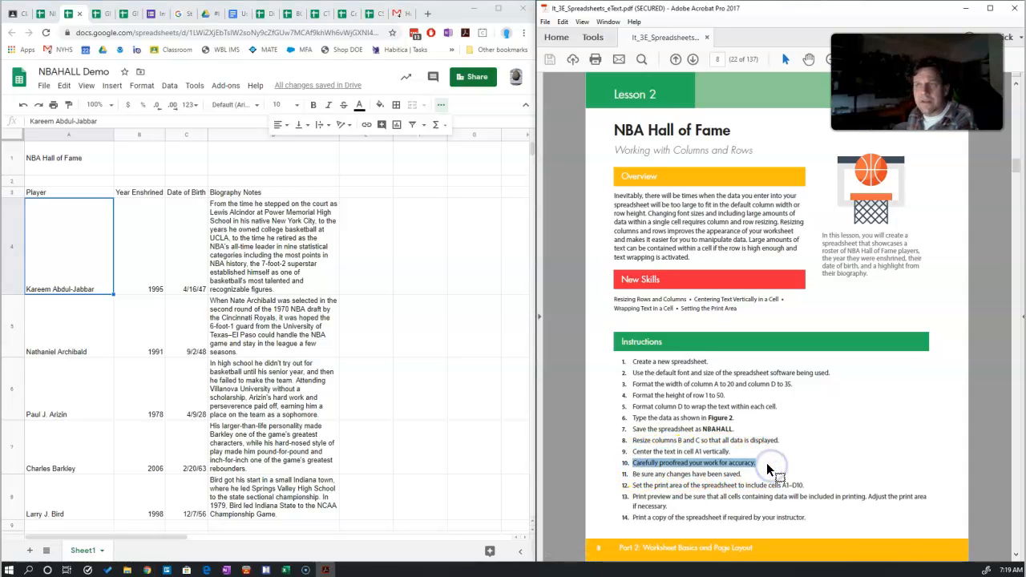
left_click(12, 14)
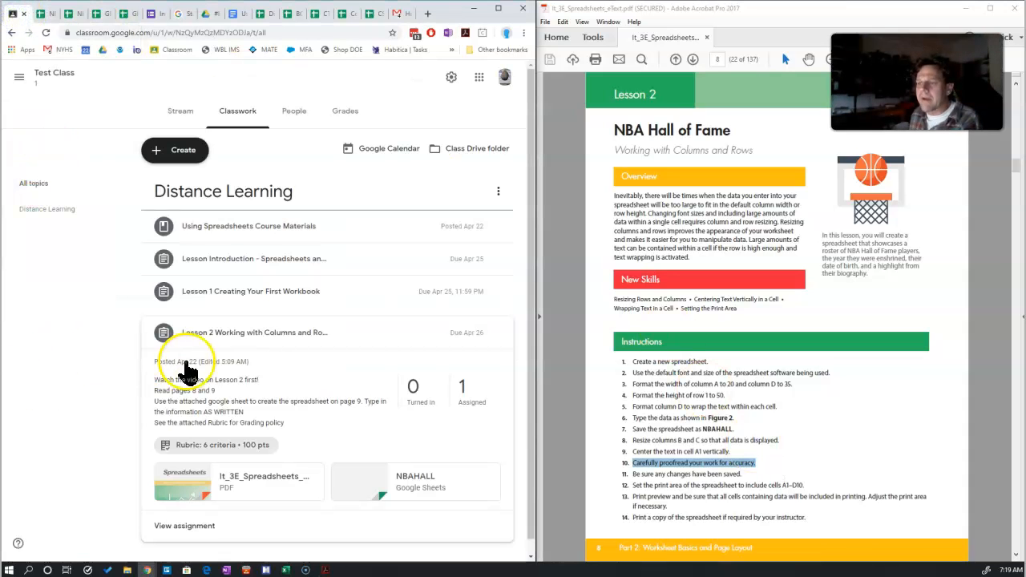
left_click(227, 452)
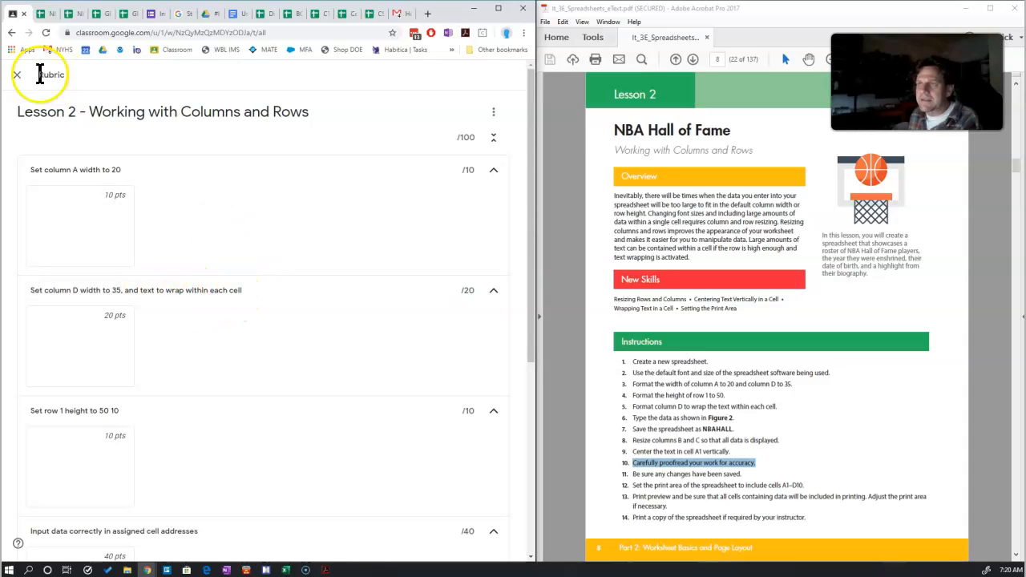
left_click(72, 14)
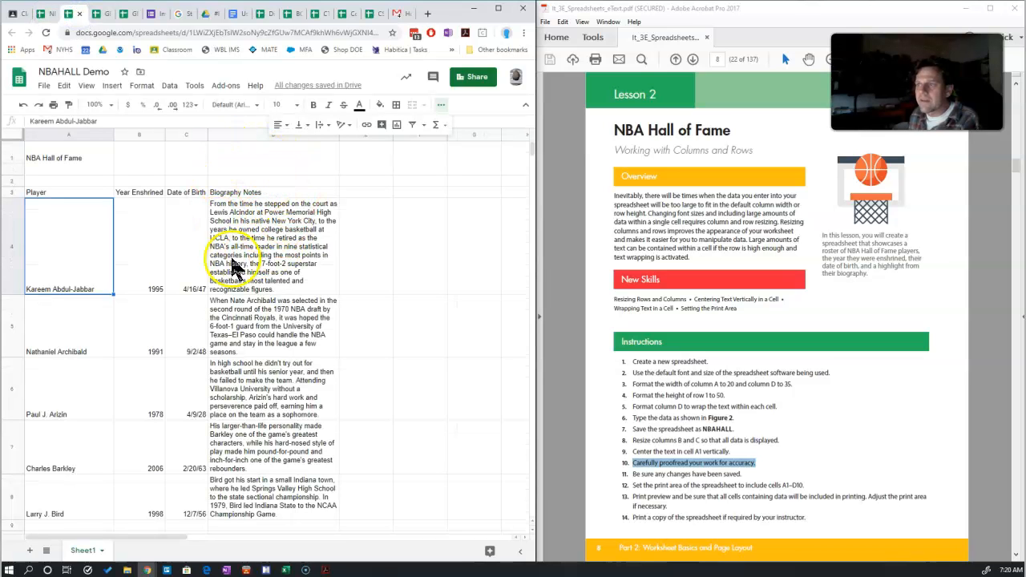
Step: Take a quick look at the Classroom rubric and come back to the sheet
left_click(18, 15)
scroll(196, 308, "down", 1)
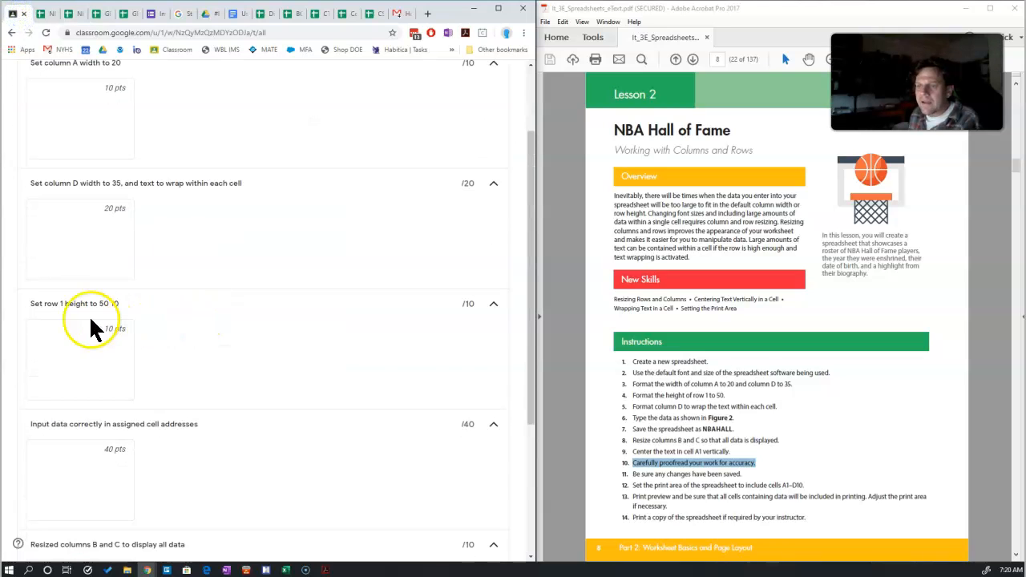
left_click(72, 16)
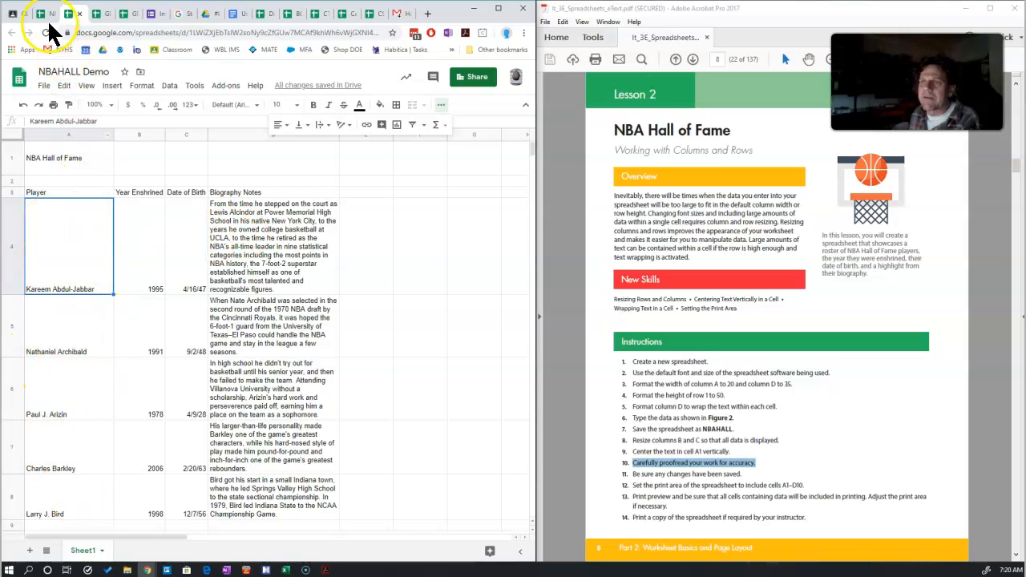
Step: Scroll through all the Lesson 2 rubric criteria, then return to the NBAHALL Demo spreadsheet
left_click(14, 13)
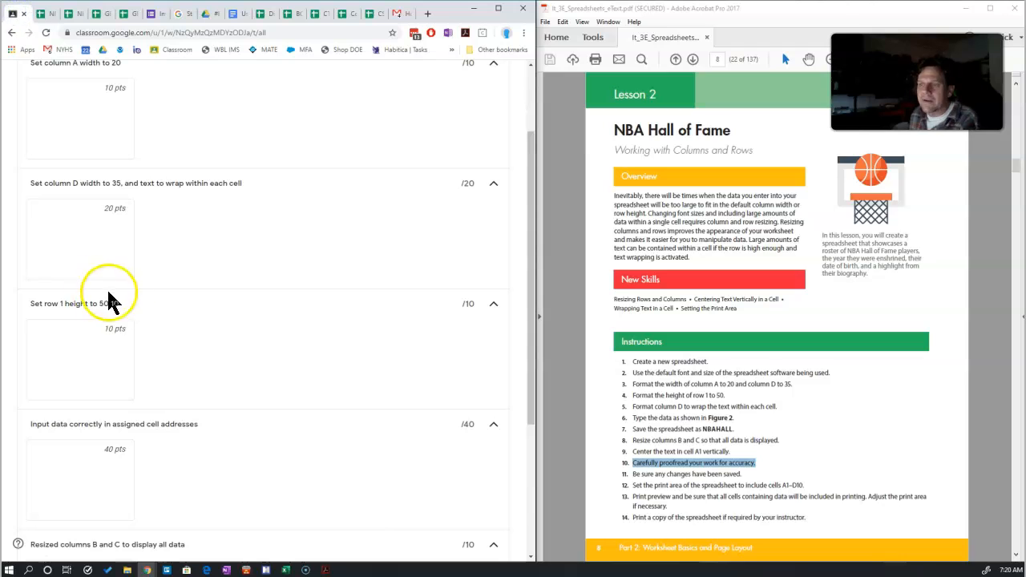
scroll(136, 260, "down", 1)
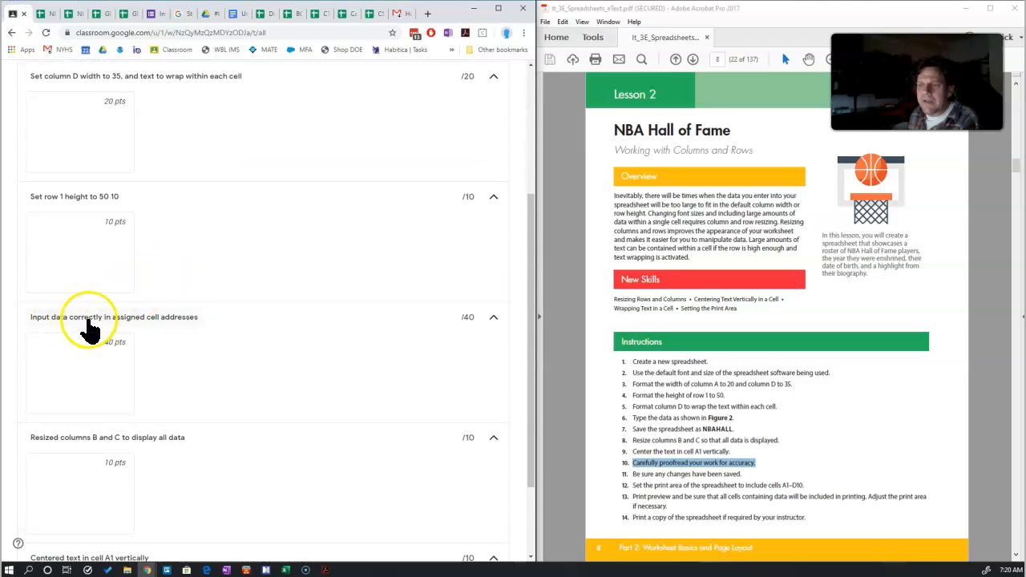
scroll(200, 335, "down", 1)
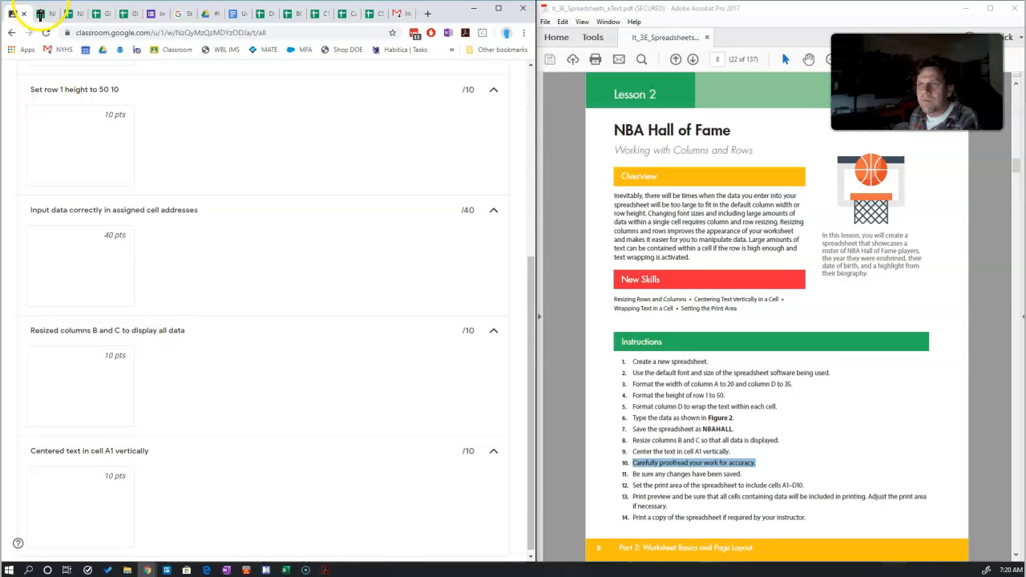
scroll(261, 259, "down", 1)
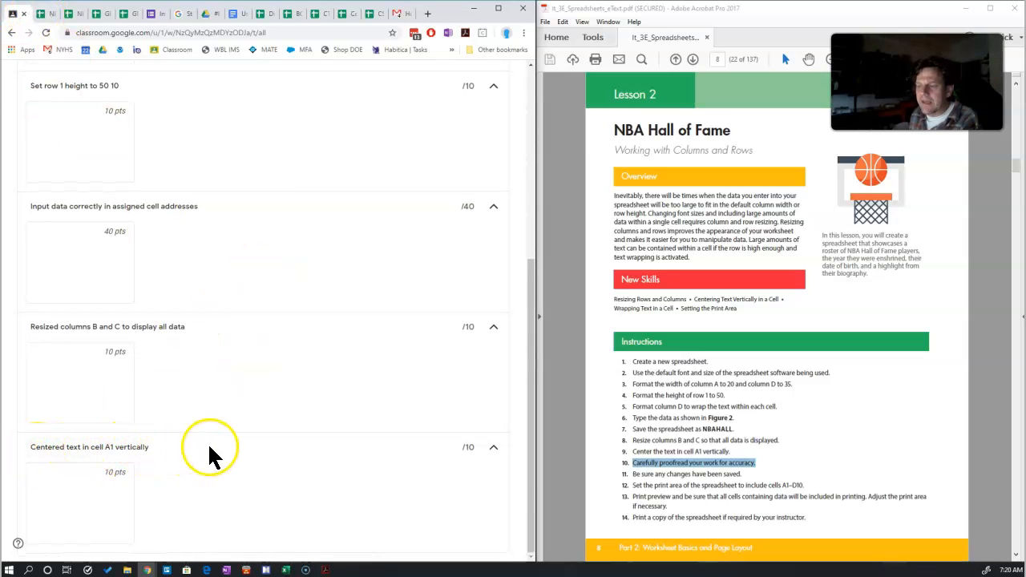
scroll(337, 330, "up", 4)
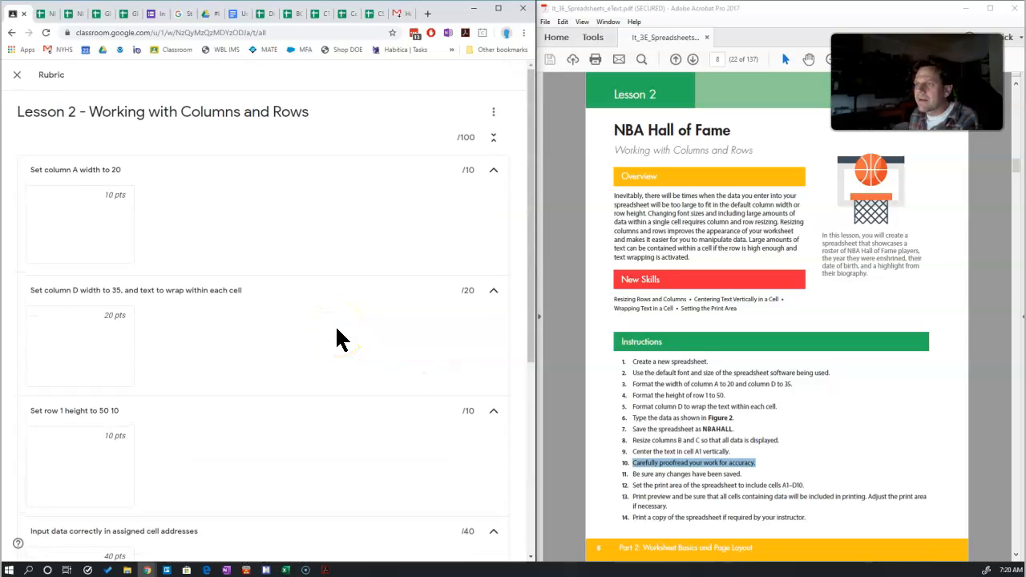
scroll(337, 333, "down", 4)
scroll(339, 335, "up", 4)
scroll(340, 334, "down", 4)
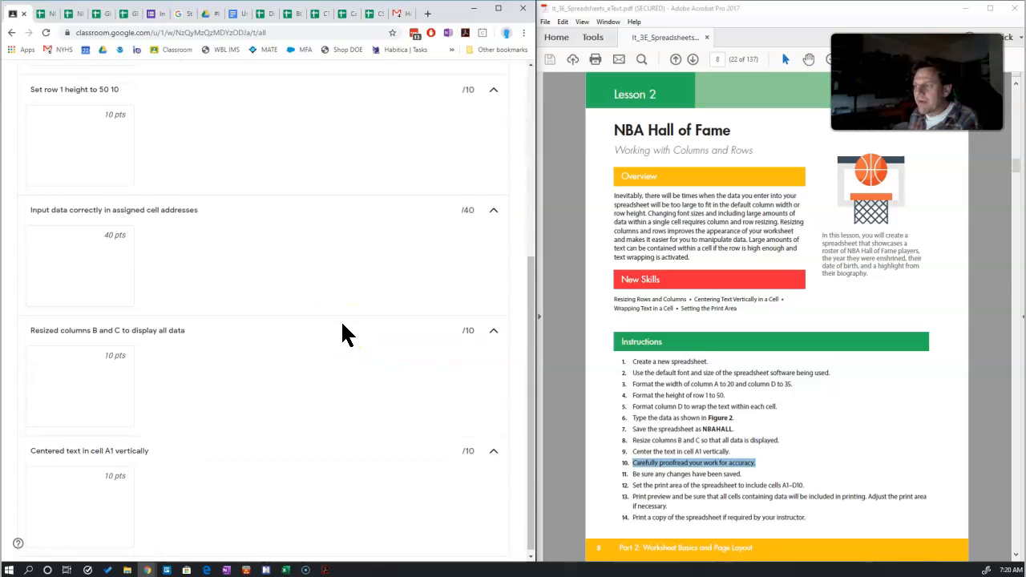
scroll(420, 339, "up", 4)
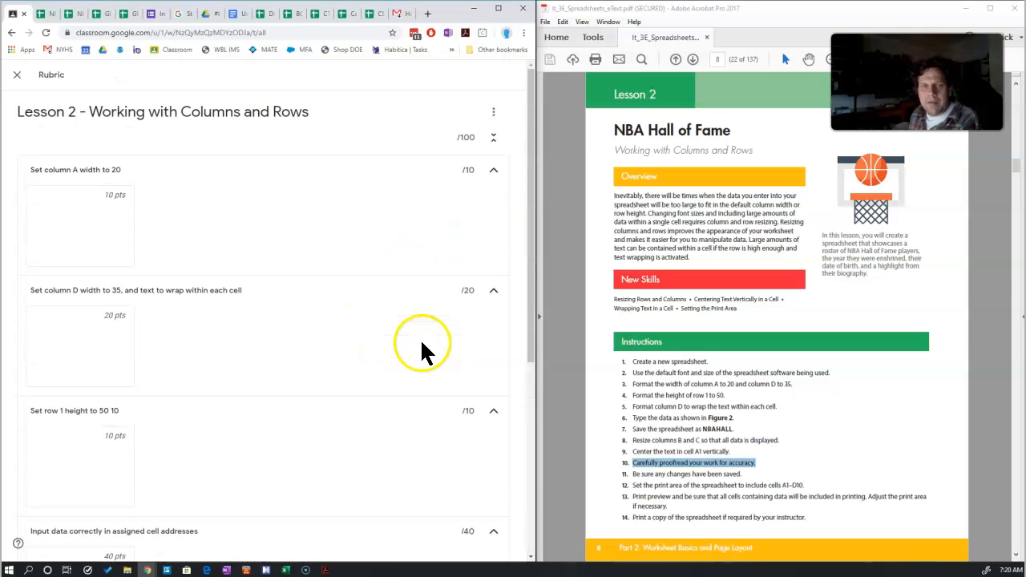
left_click(72, 16)
left_click(48, 202)
left_click(49, 170)
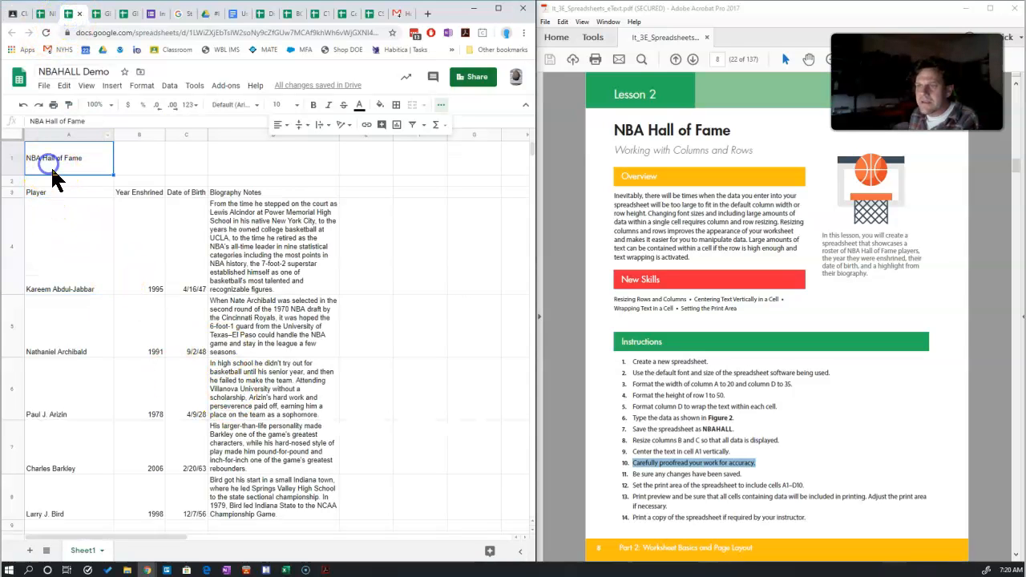
left_click(268, 232)
left_click(274, 347)
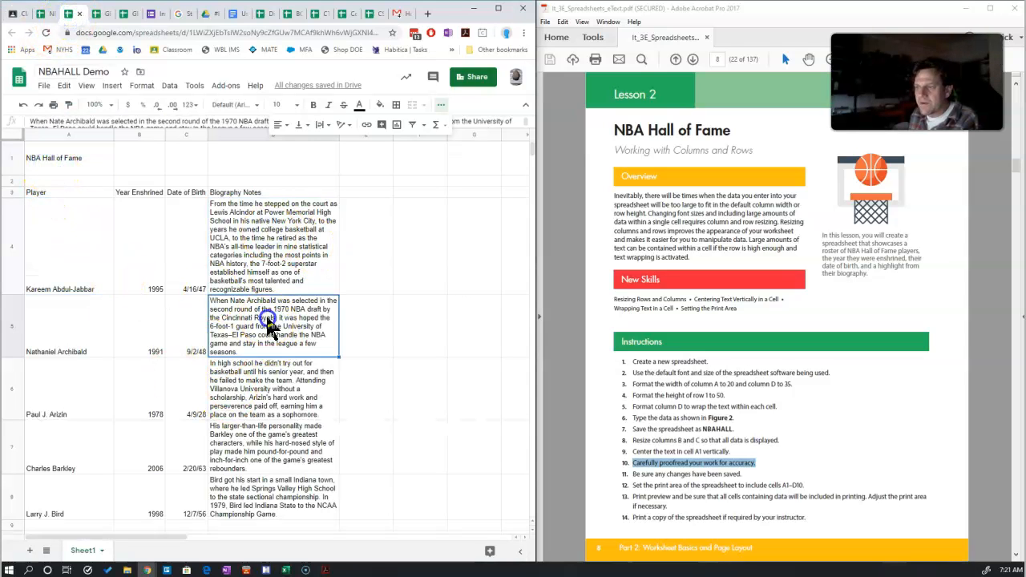
left_click(272, 391)
left_click(273, 448)
left_click(276, 499)
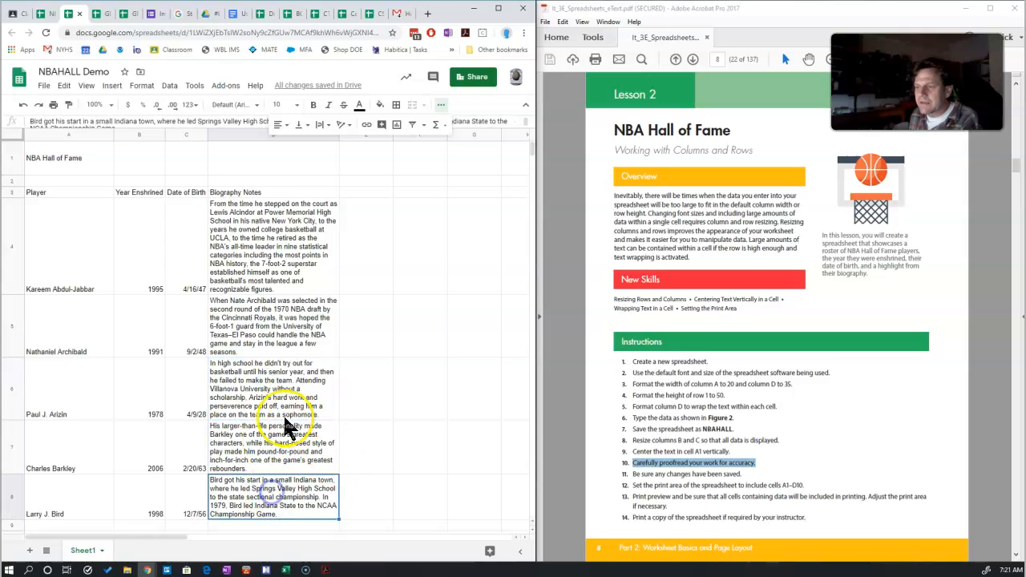
left_click(268, 335)
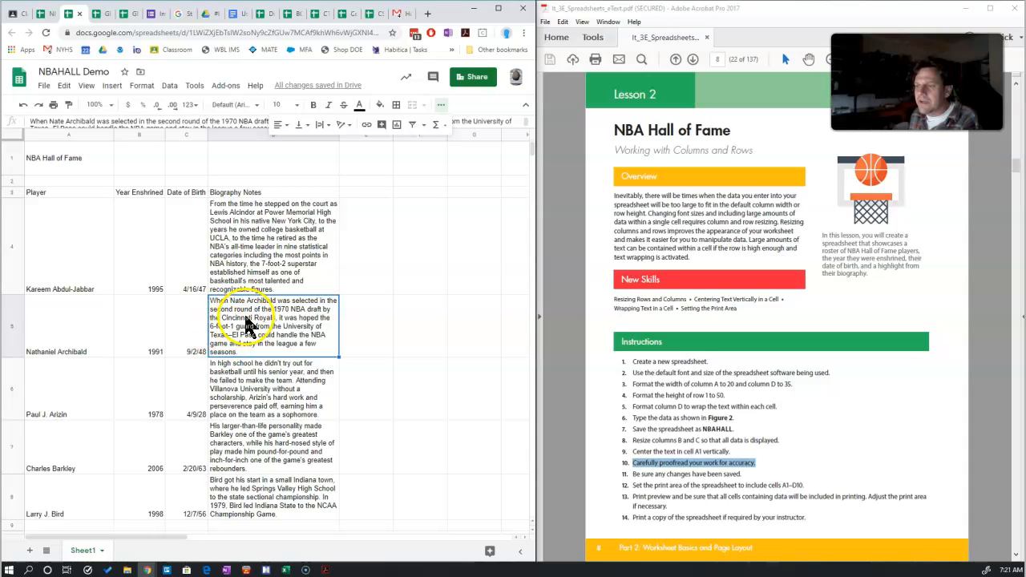
left_click(269, 258)
left_click(187, 249)
left_click(276, 311)
left_click(189, 322)
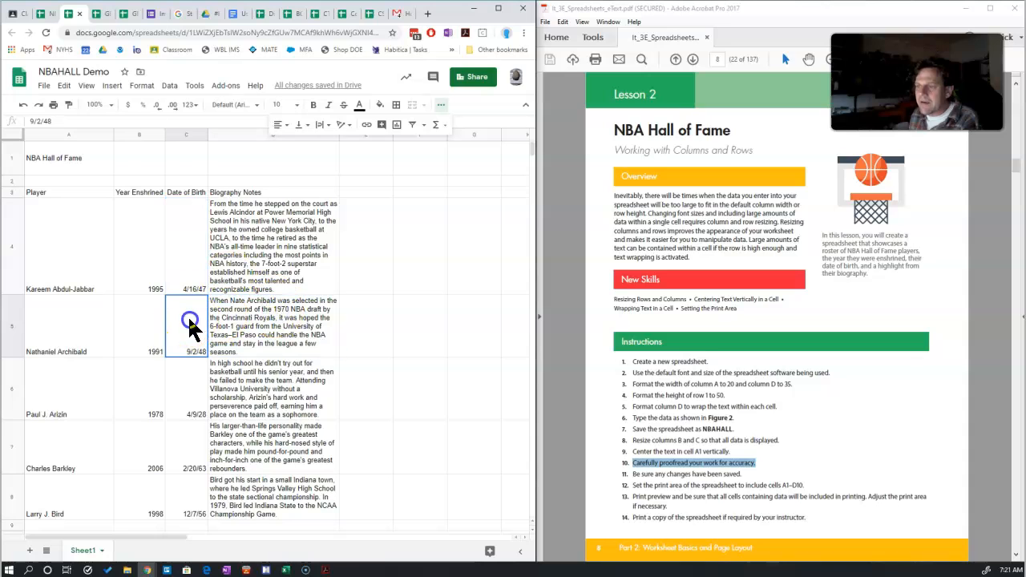
left_click(268, 385)
left_click(179, 387)
left_click(192, 444)
left_click(269, 451)
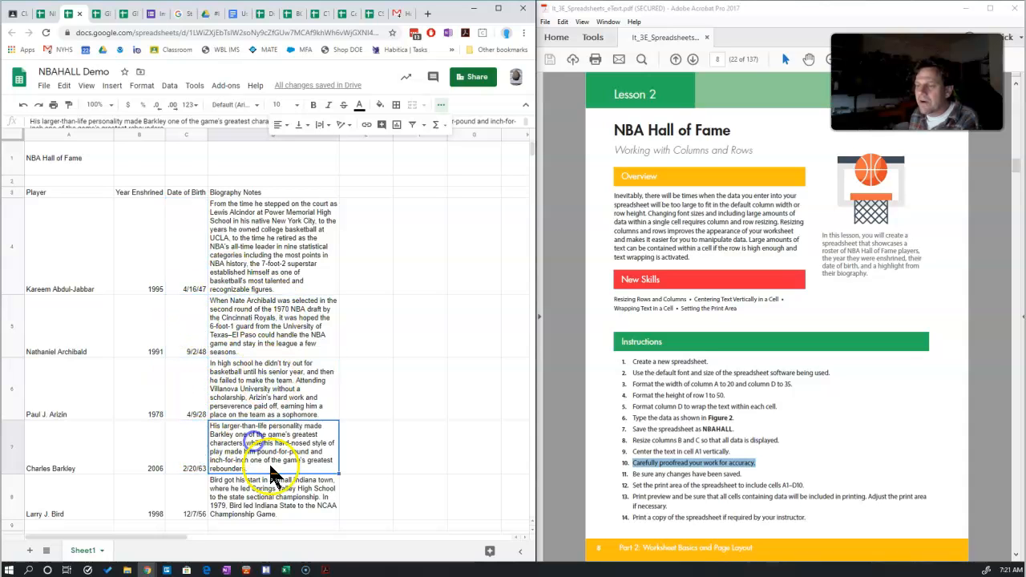
left_click(270, 486)
left_click(199, 499)
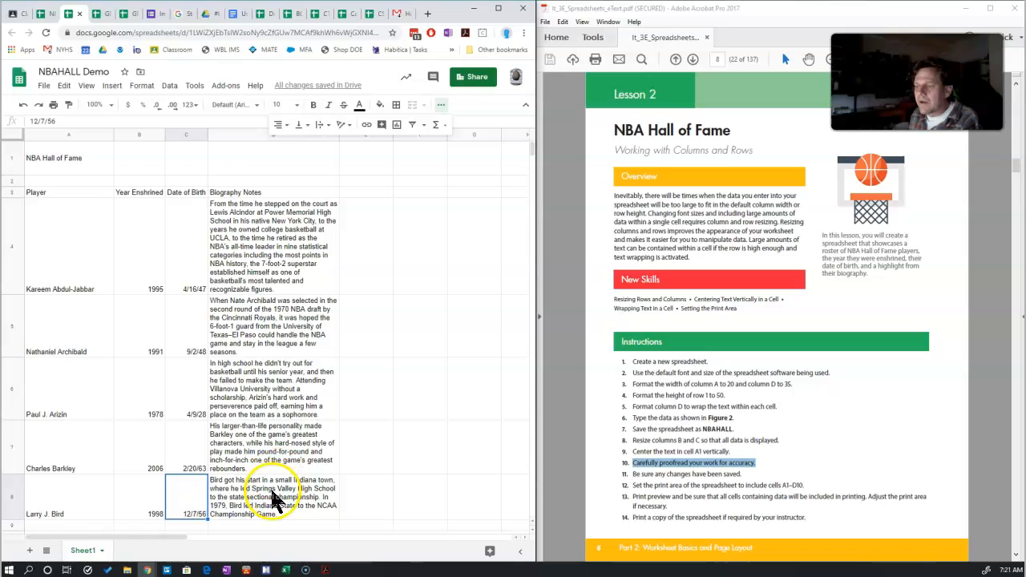
left_click(265, 261)
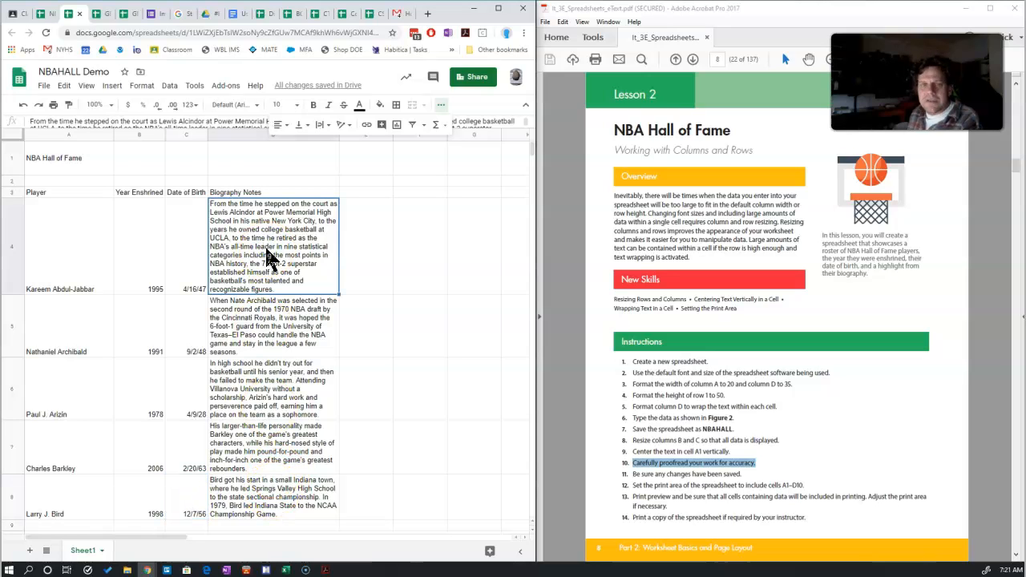
left_click(275, 336)
left_click(272, 387)
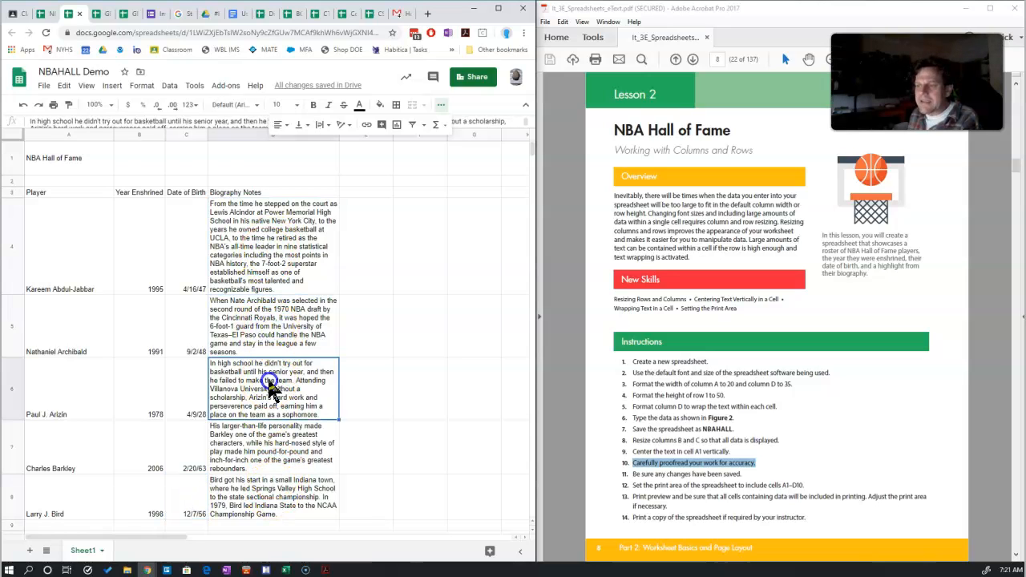
left_click(267, 433)
left_click(267, 493)
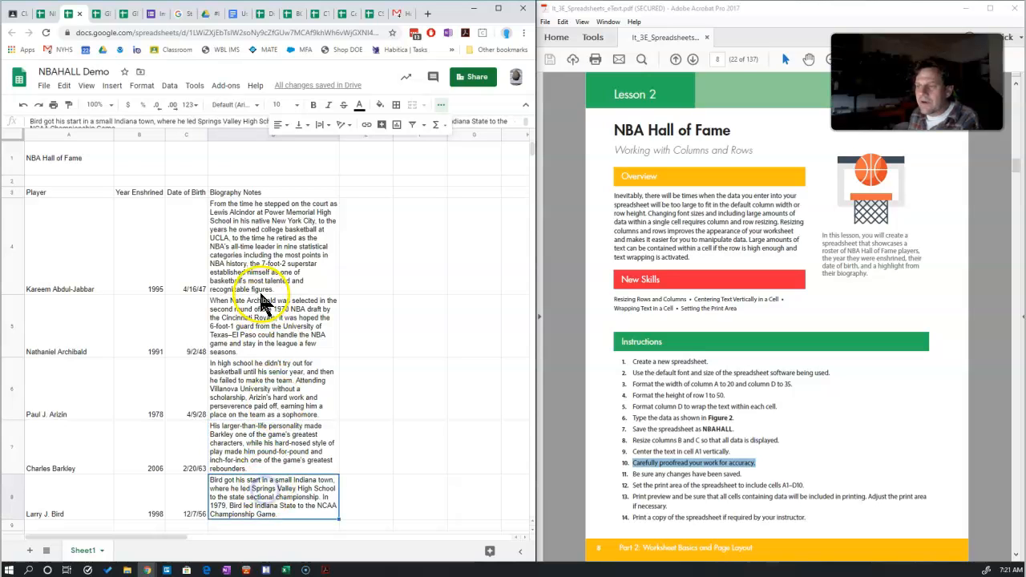
left_click(273, 256)
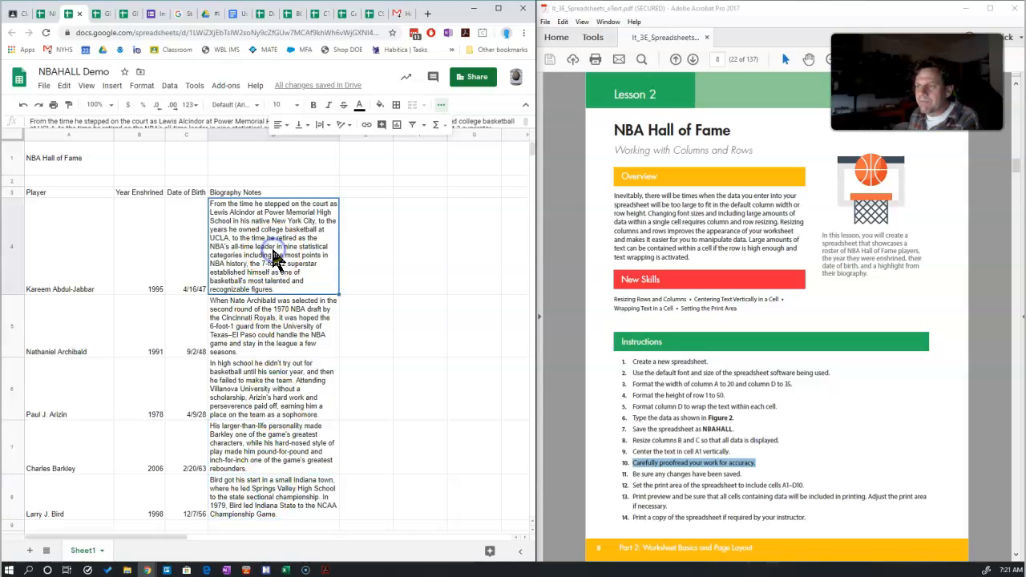
left_click(256, 331)
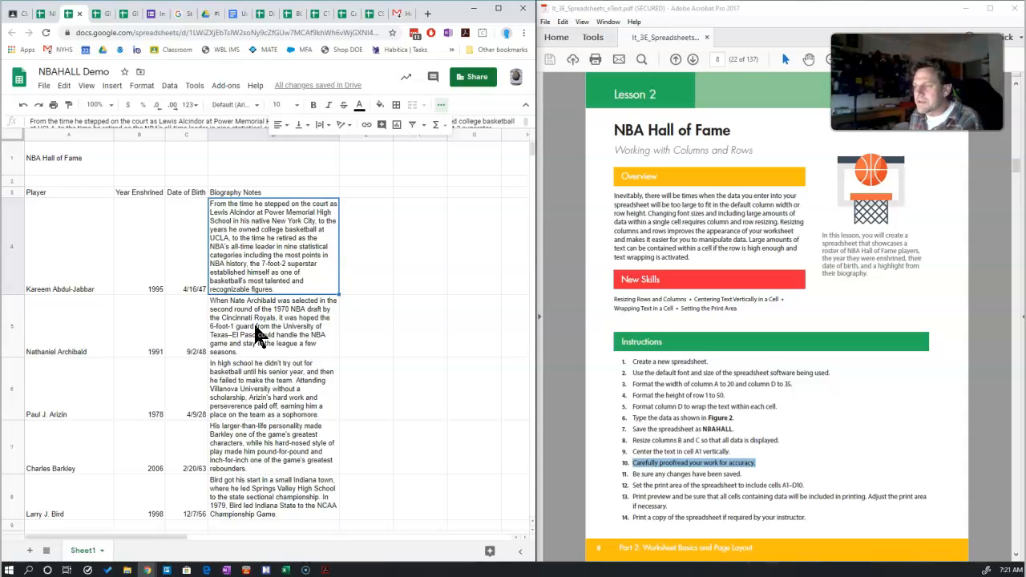
left_click(256, 335)
left_click(265, 266)
left_click(261, 405)
left_click(260, 454)
left_click(270, 489)
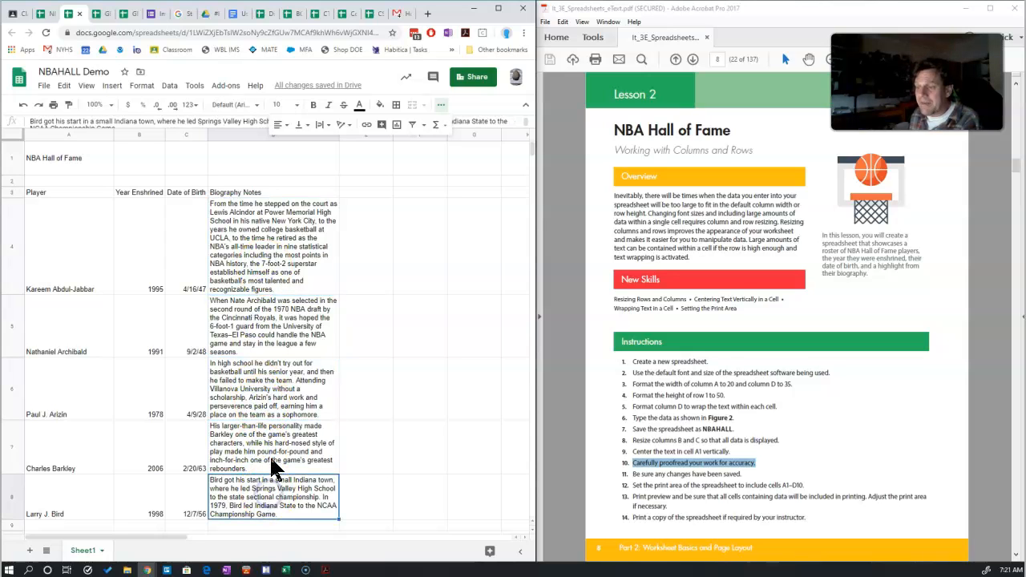
left_click(237, 453)
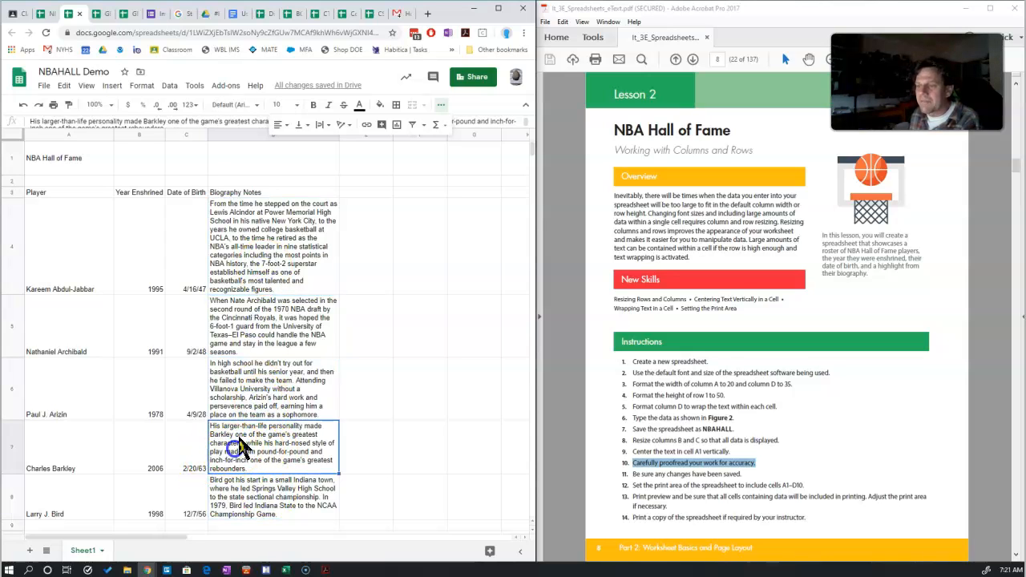
left_click(245, 383)
left_click(253, 341)
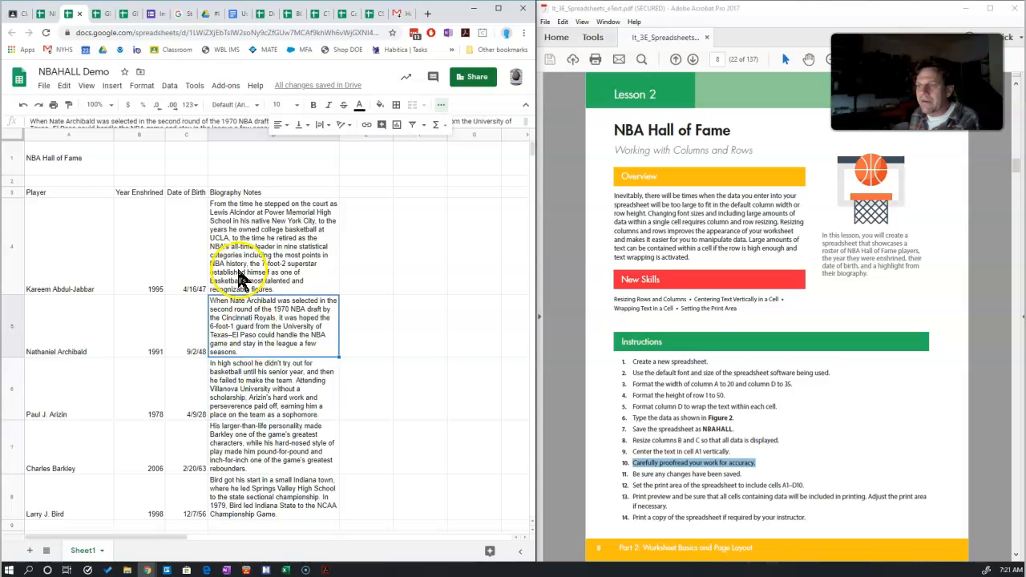
left_click(102, 457)
left_click(96, 401)
left_click(91, 343)
left_click(72, 271)
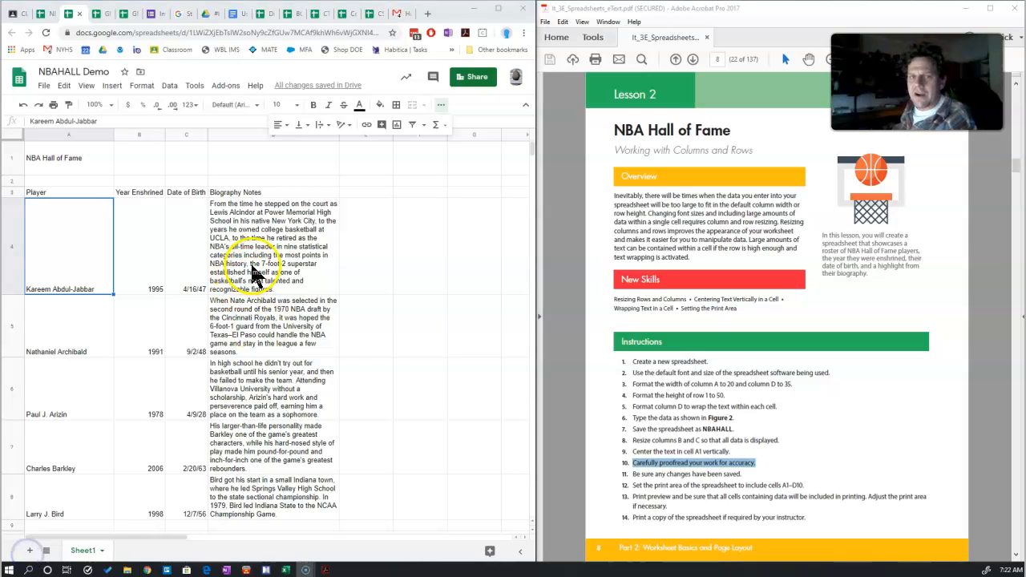
left_click(662, 449)
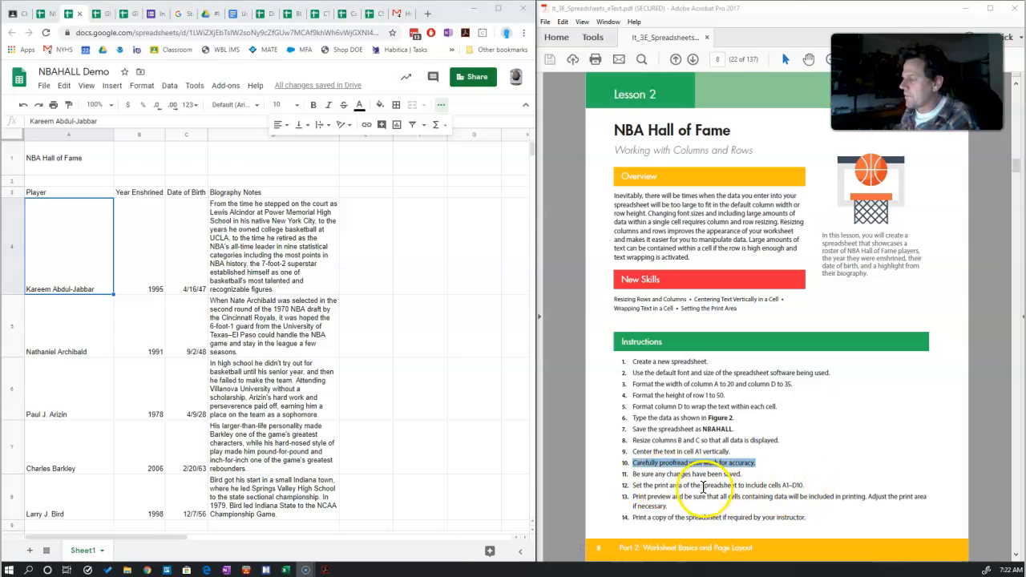
left_click_drag(633, 474, 742, 474)
left_click(134, 219)
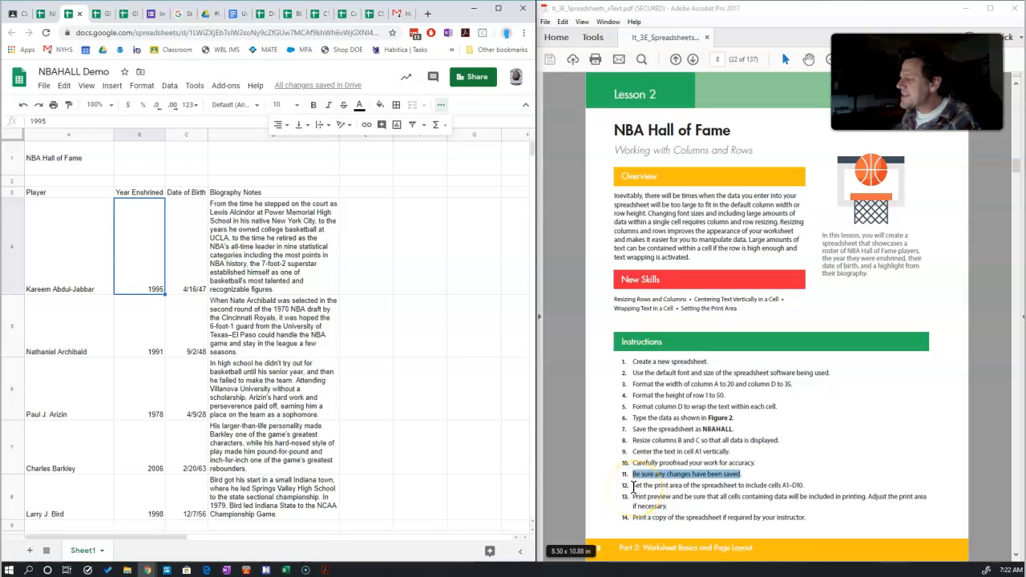
left_click_drag(632, 486, 807, 519)
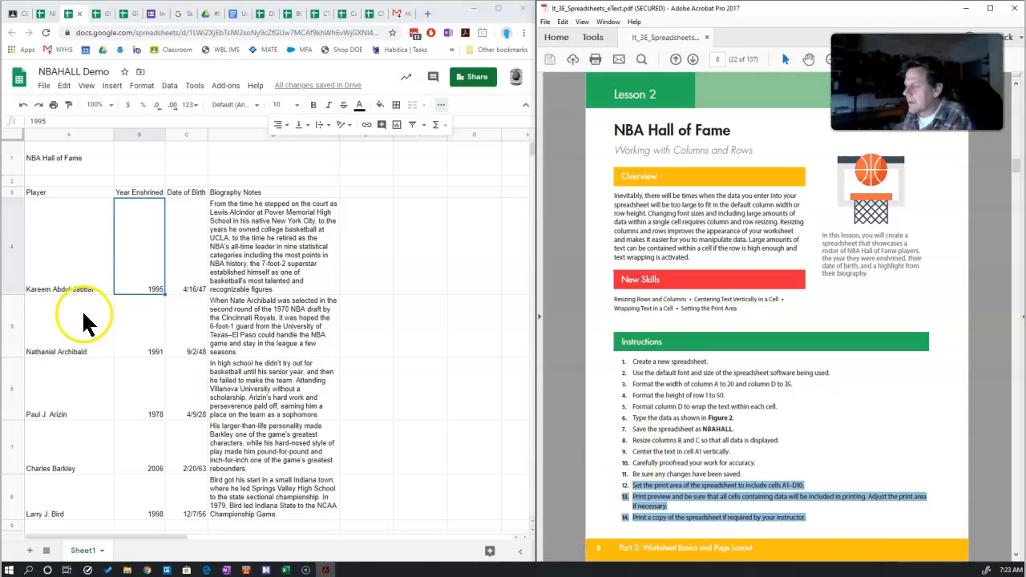
left_click(686, 466)
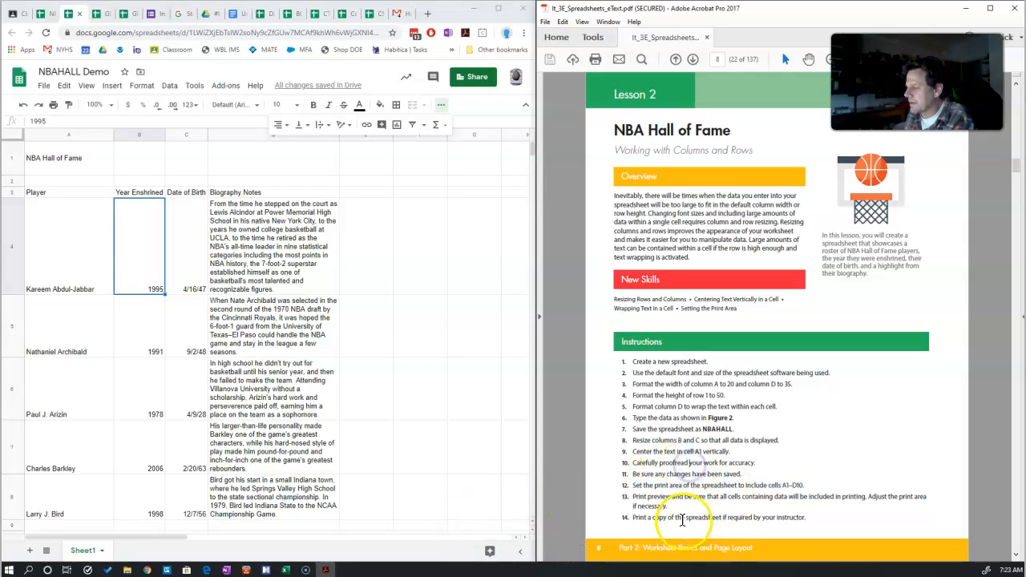
left_click(691, 486)
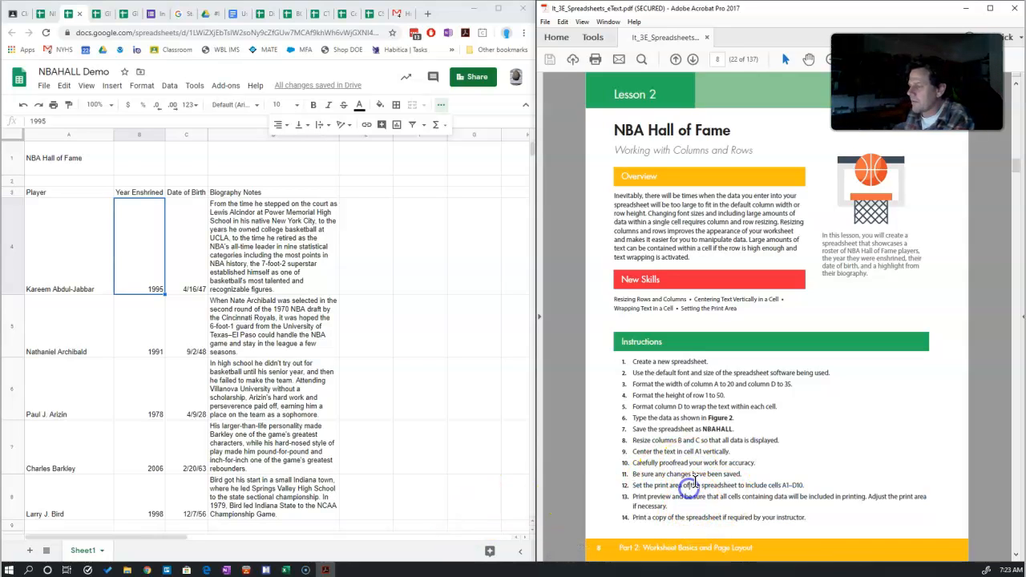